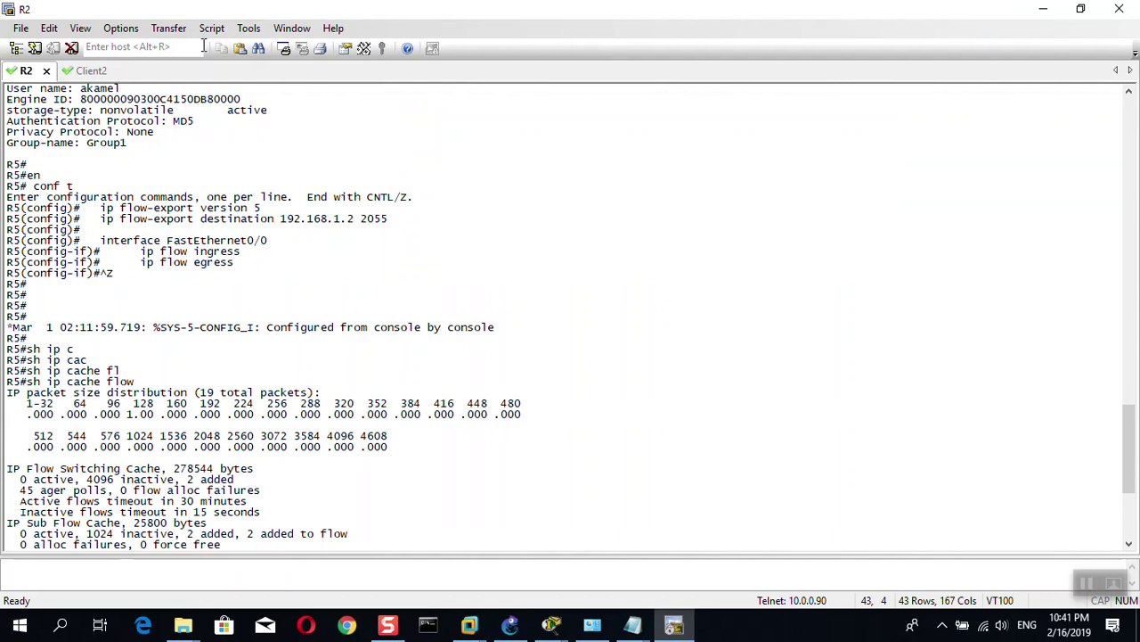
- From Client2, ping 192.168.1.2 once, then 192.168.1.1 twice more, all succeeding
left_click(89, 71)
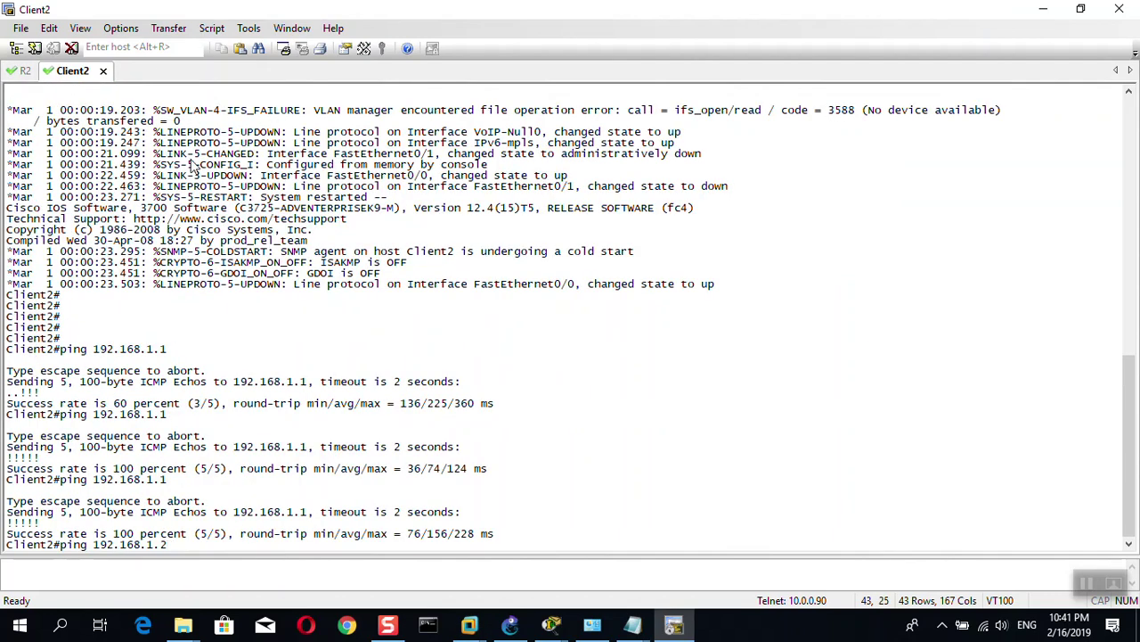
key("Return")
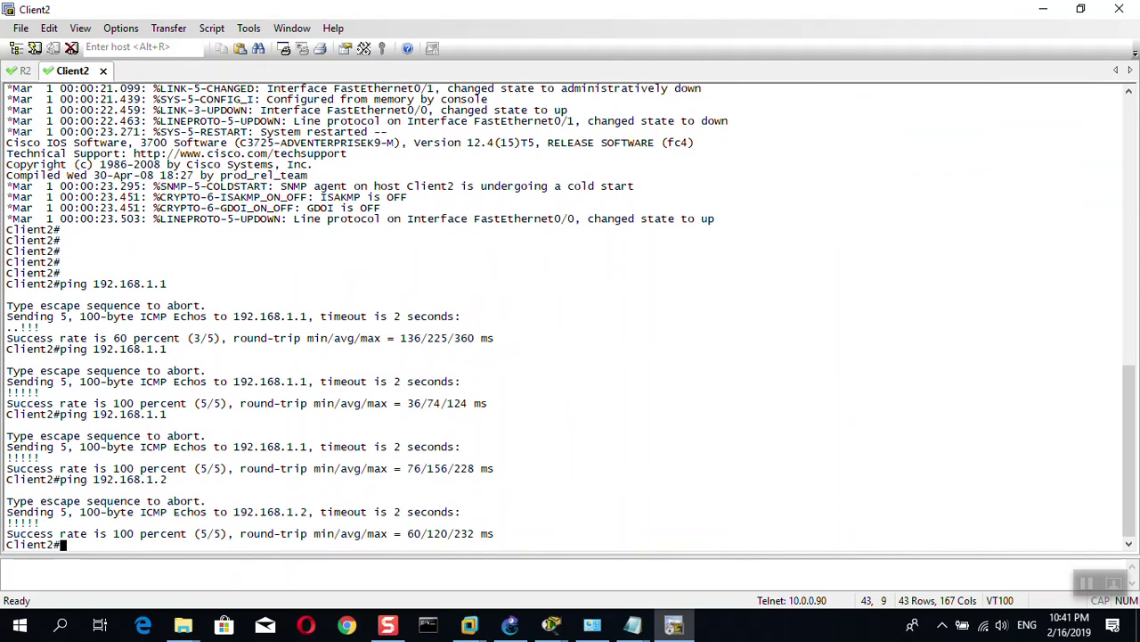
key("Up")
key("Up")
key("Return")
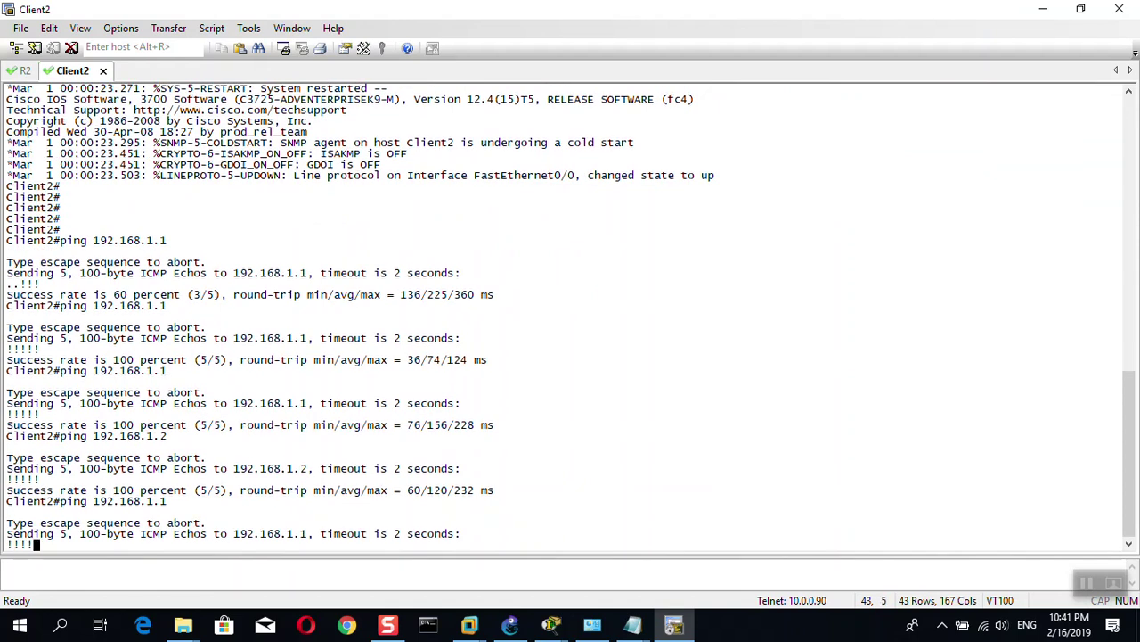
key("Up")
key("Return")
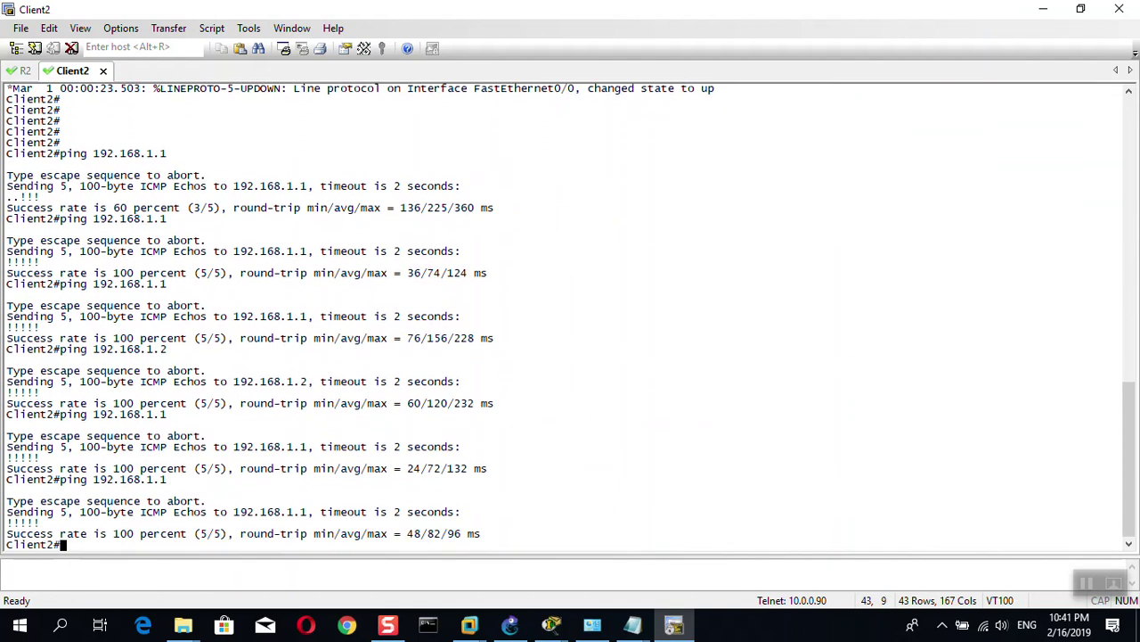
mouse_move(469, 626)
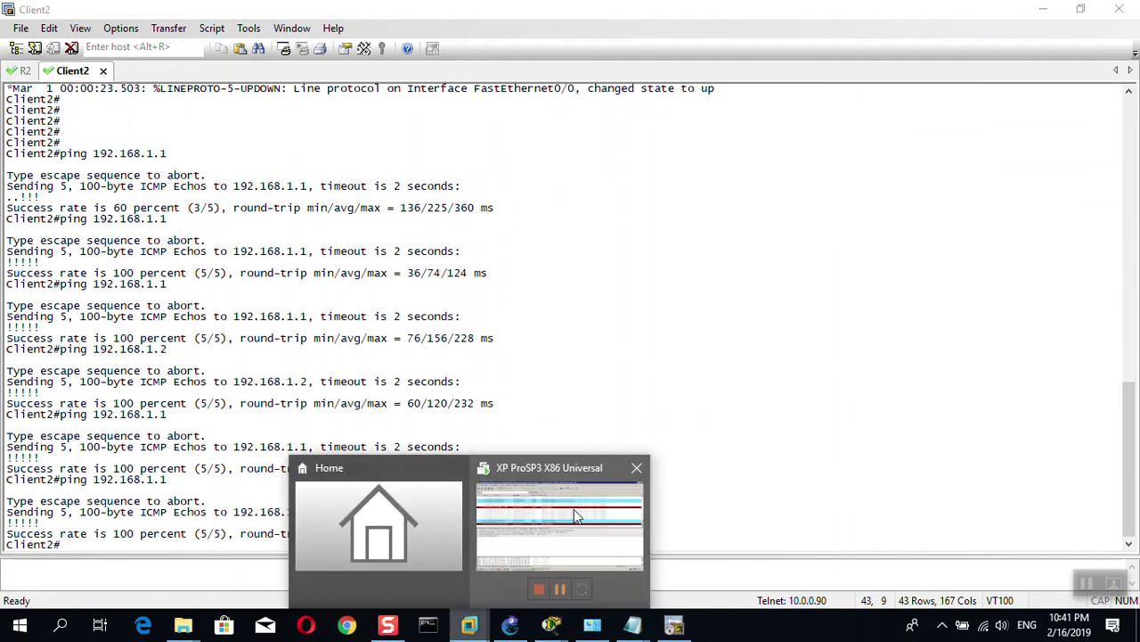
left_click(574, 509)
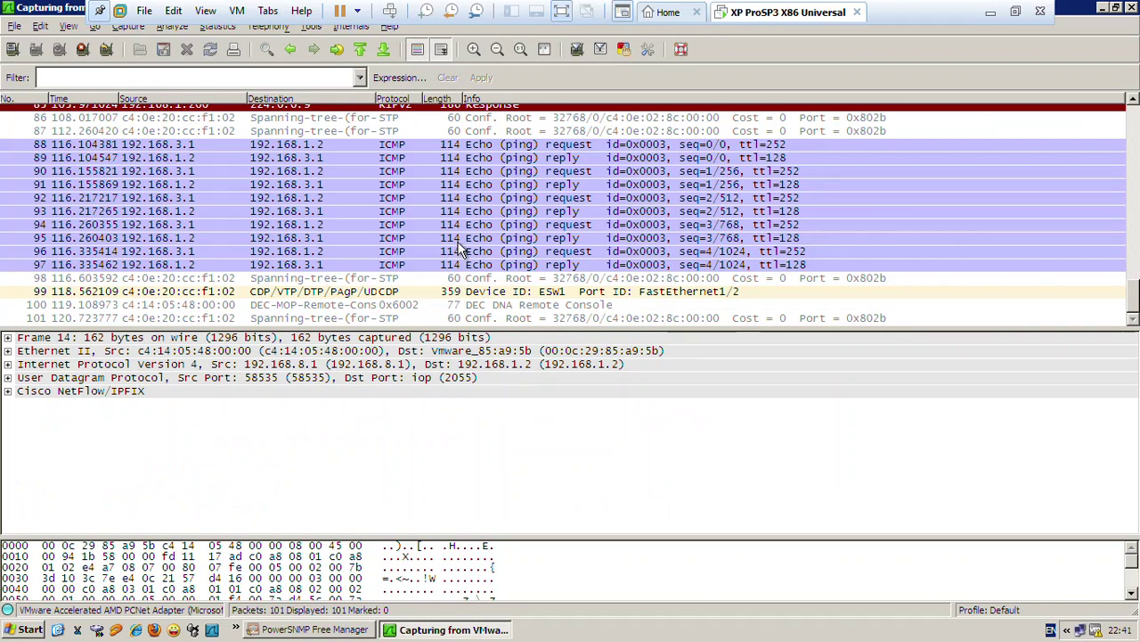
- Scroll back through the VM Wireshark's ICMP echo and SNMP packets, then minimize the XP VM
scroll(461, 250, "up", 3)
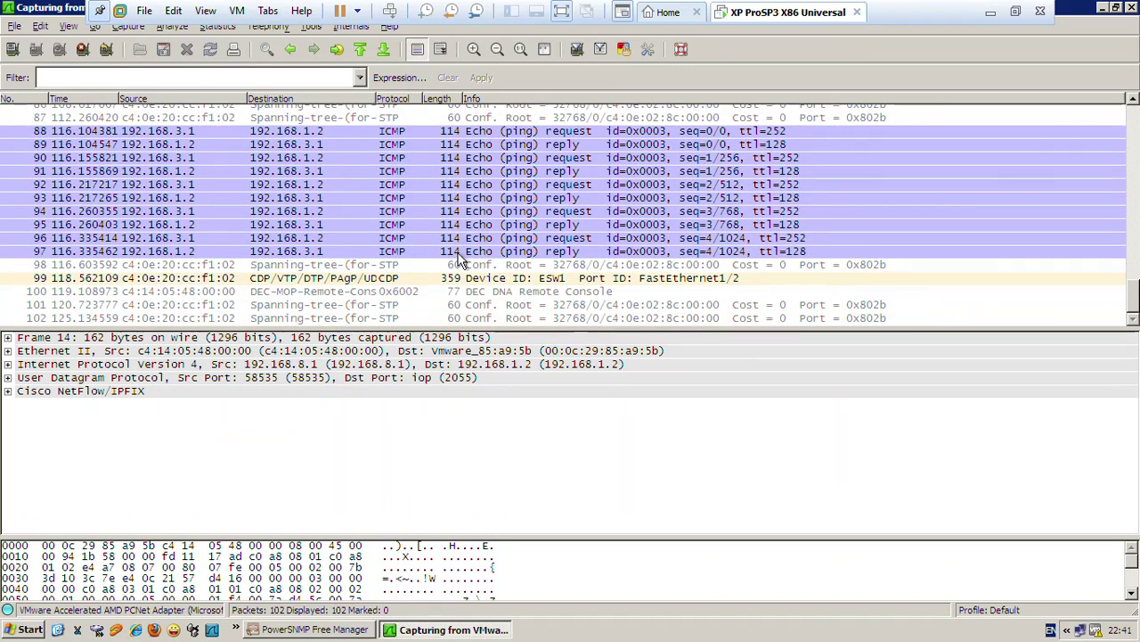
scroll(458, 273, "up", 2)
scroll(457, 273, "up", 3)
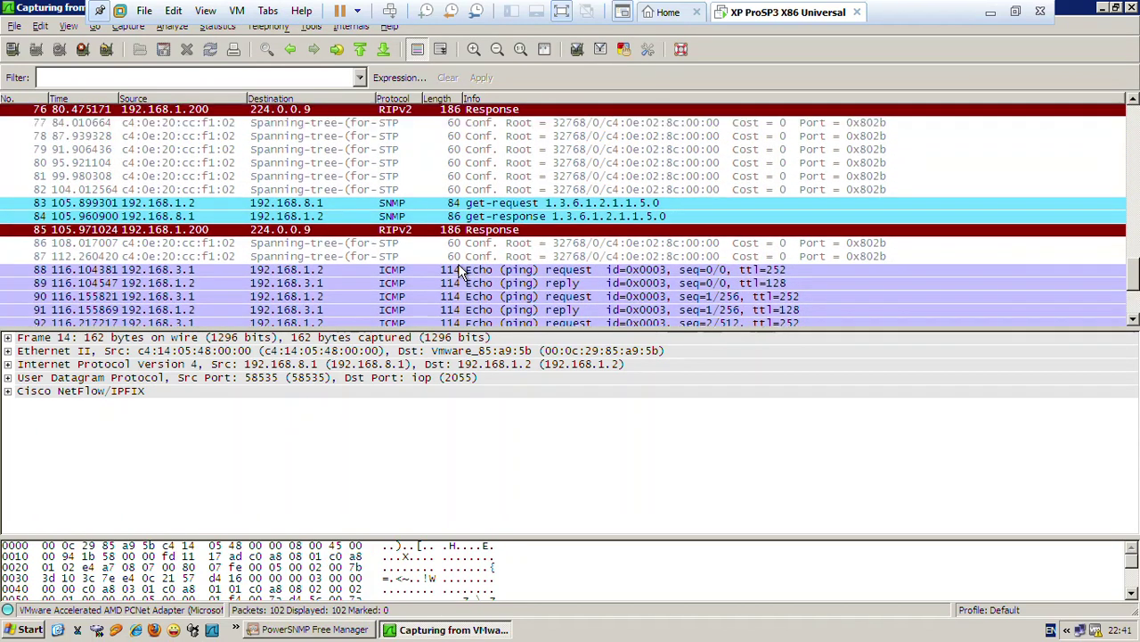
scroll(460, 273, "up", 3)
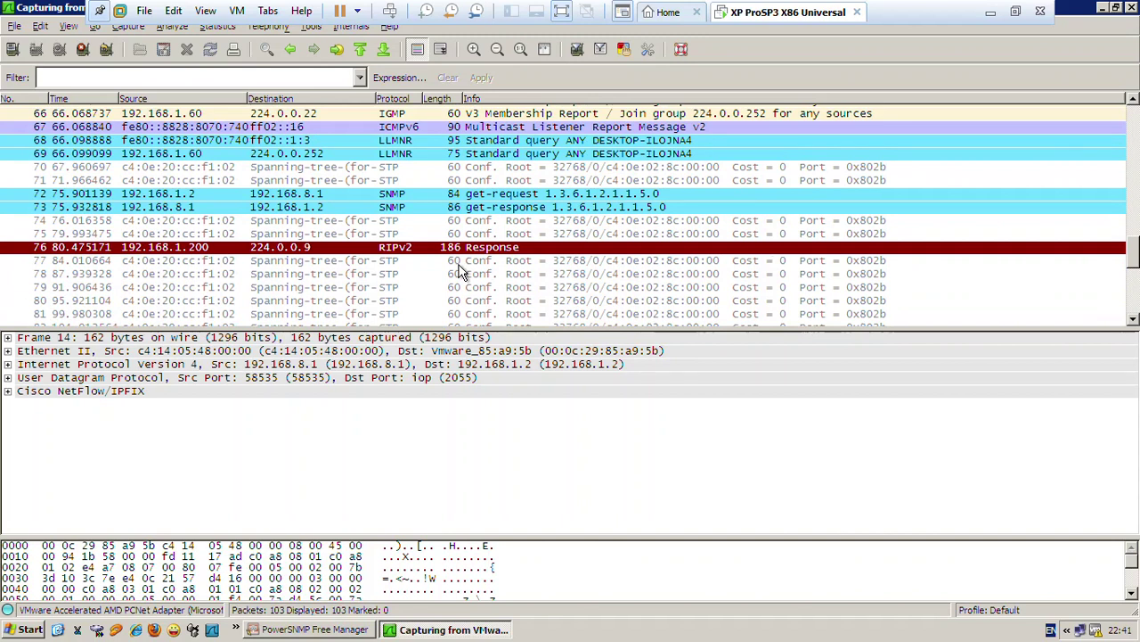
scroll(460, 273, "up", 4)
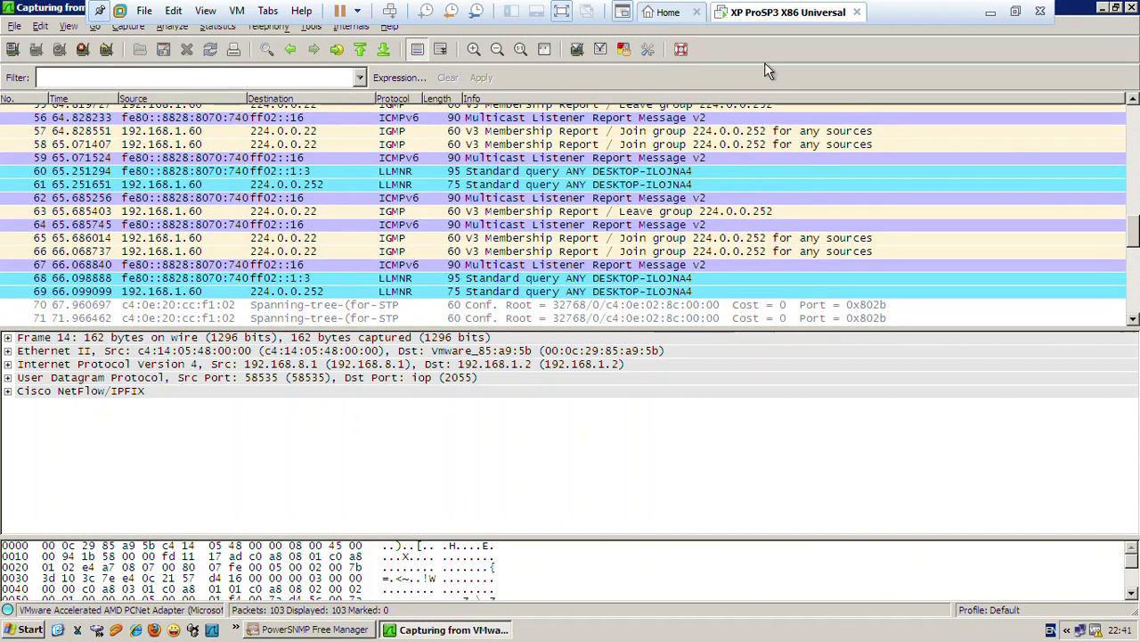
left_click(990, 12)
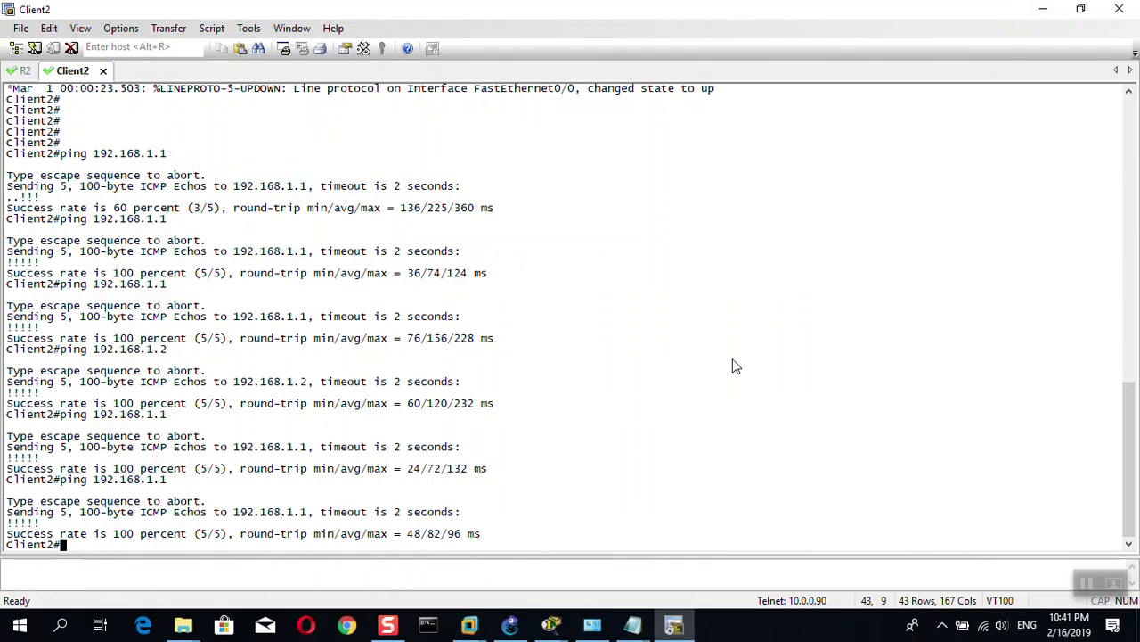
- In GNS3, capture the R2–R3 link on R2's FastEthernet1/0 port
left_click(509, 630)
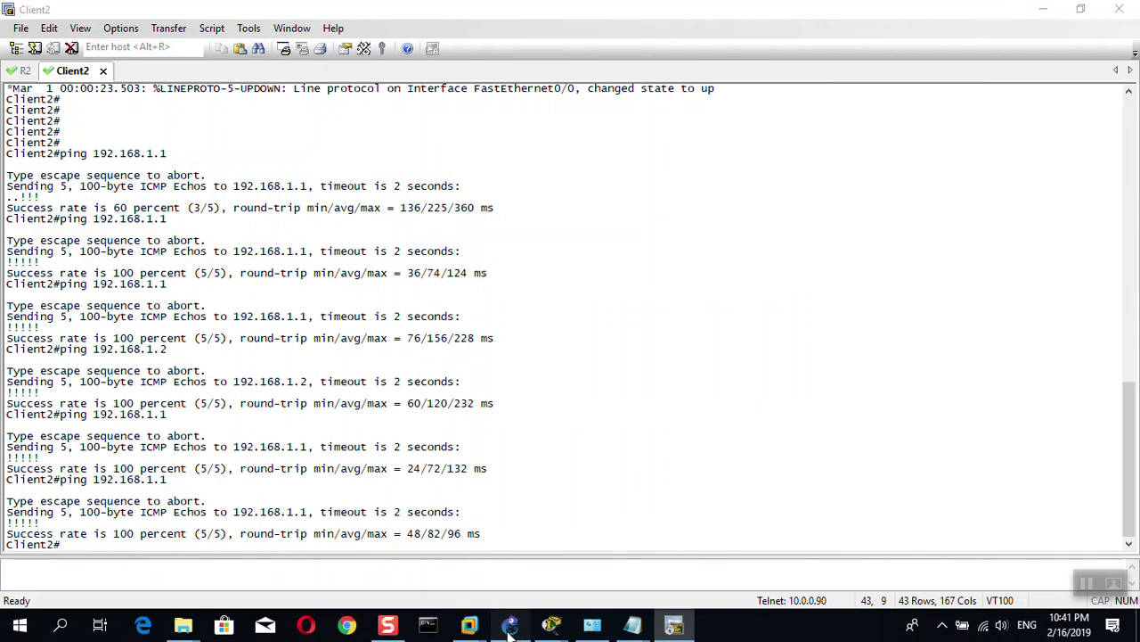
right_click(590, 372)
left_click(625, 376)
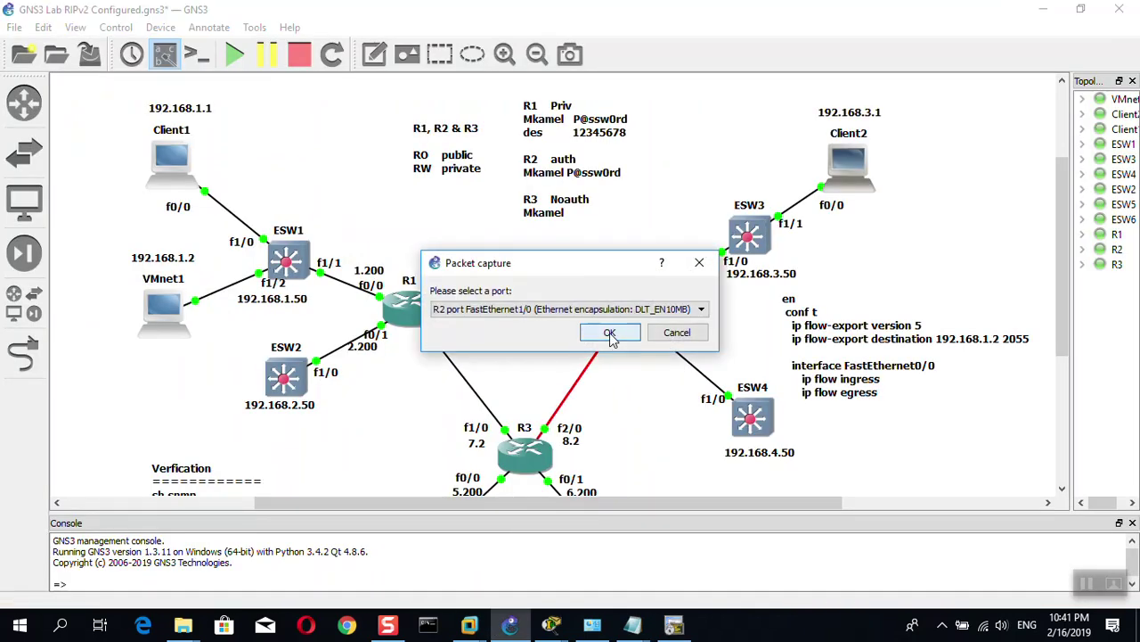
left_click(609, 335)
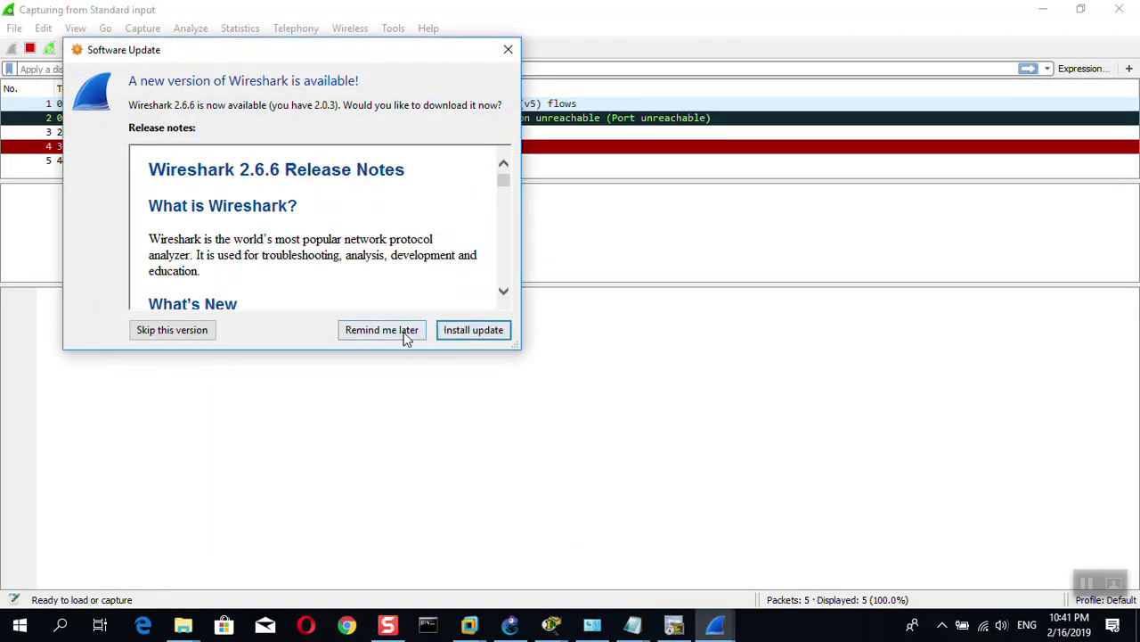
- Postpone the Wireshark update and enlarge the packet list pane
left_click(382, 329)
left_click_drag(389, 184, 395, 363)
left_click(510, 623)
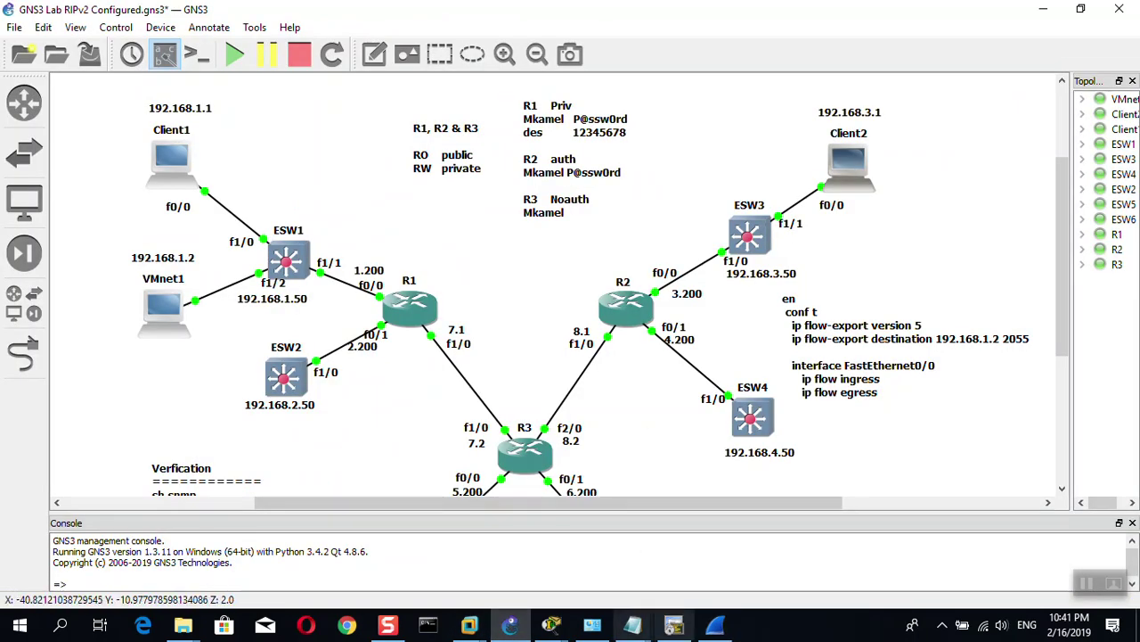
- Re-run the Client2 ping to 192.168.1.1 and return to the live capture
left_click(674, 623)
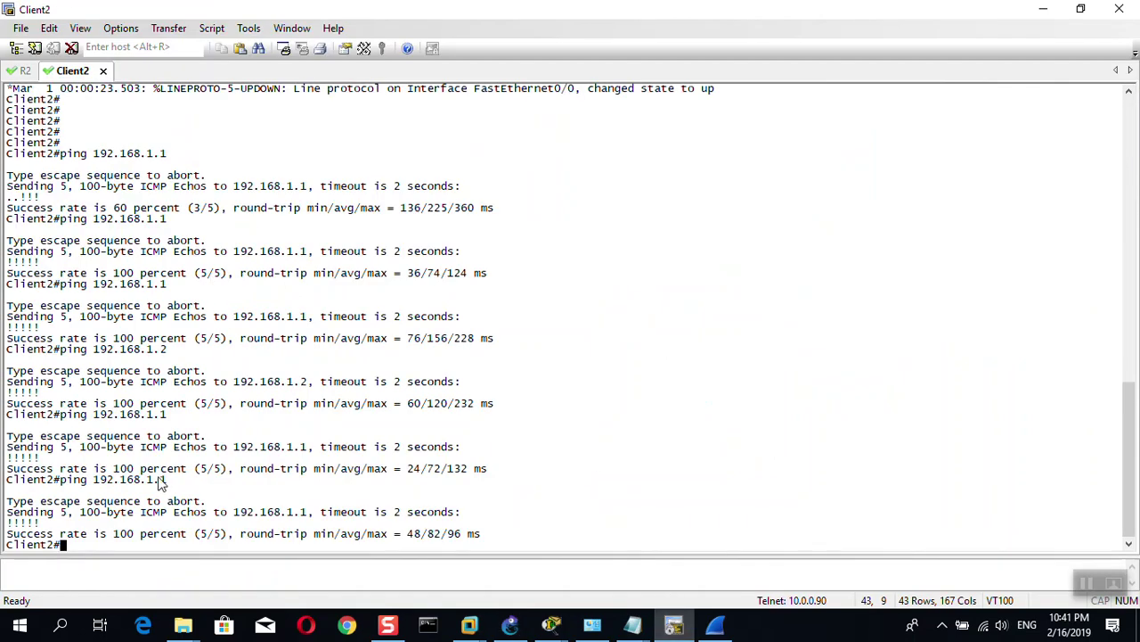
key("Up")
key("Return")
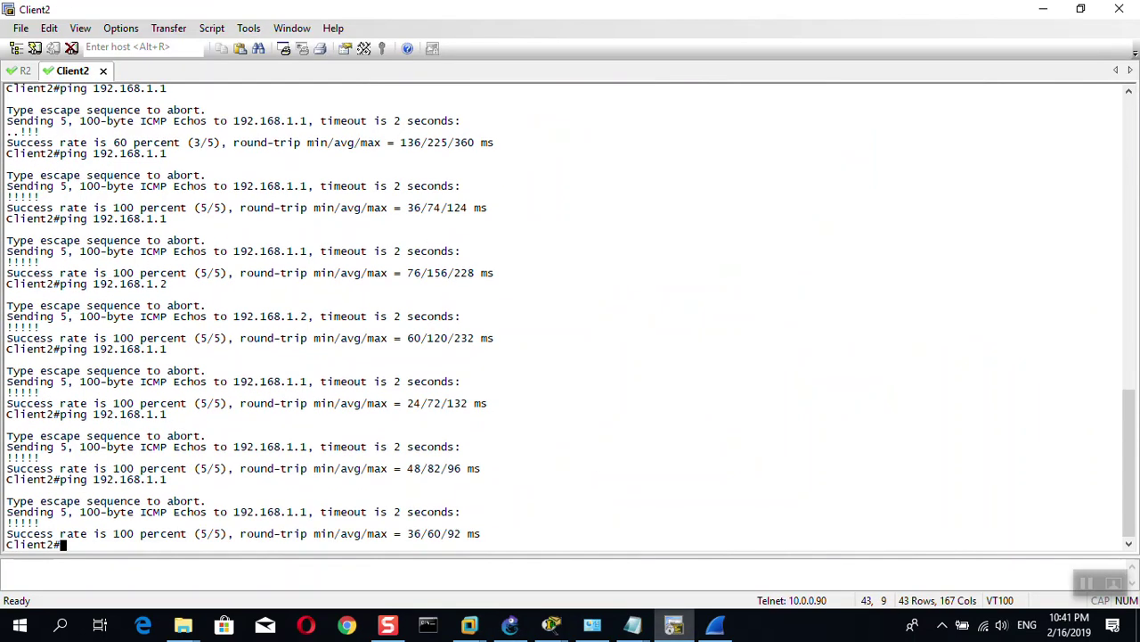
left_click(714, 623)
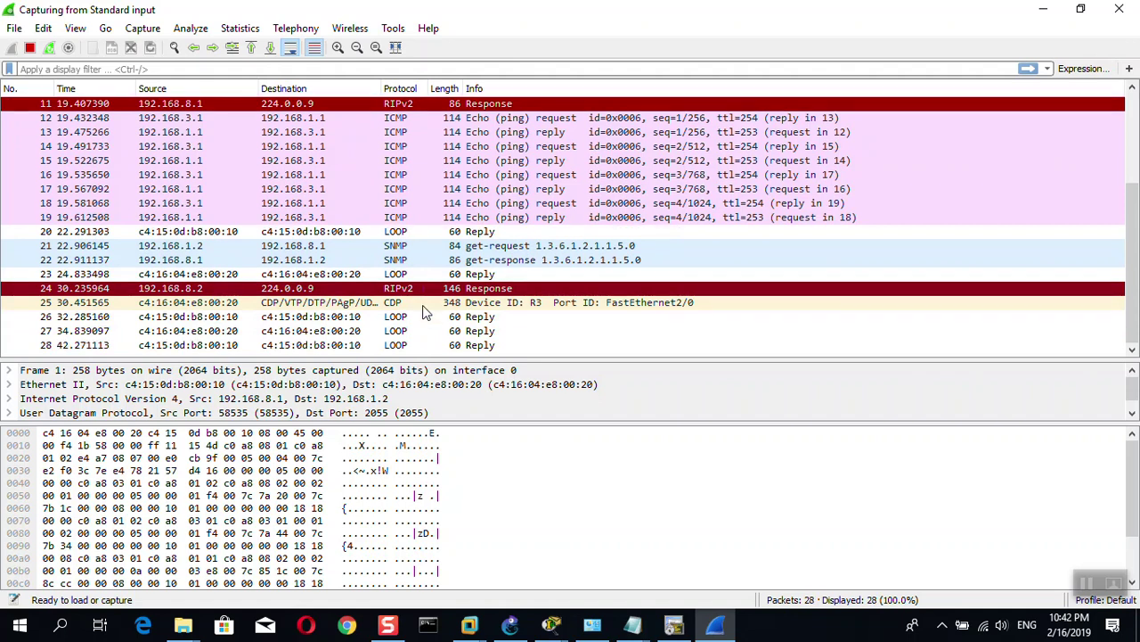
- Check PowerSNMP Free Manager in the XP VM, then minimize the VM
mouse_move(469, 624)
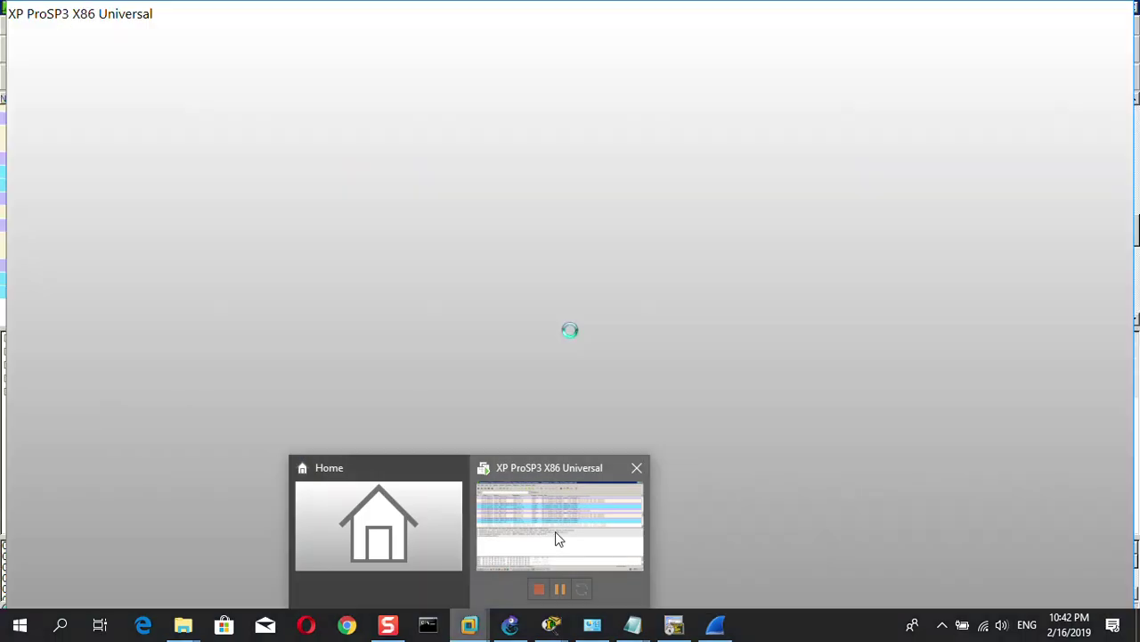
left_click(555, 538)
left_click(361, 629)
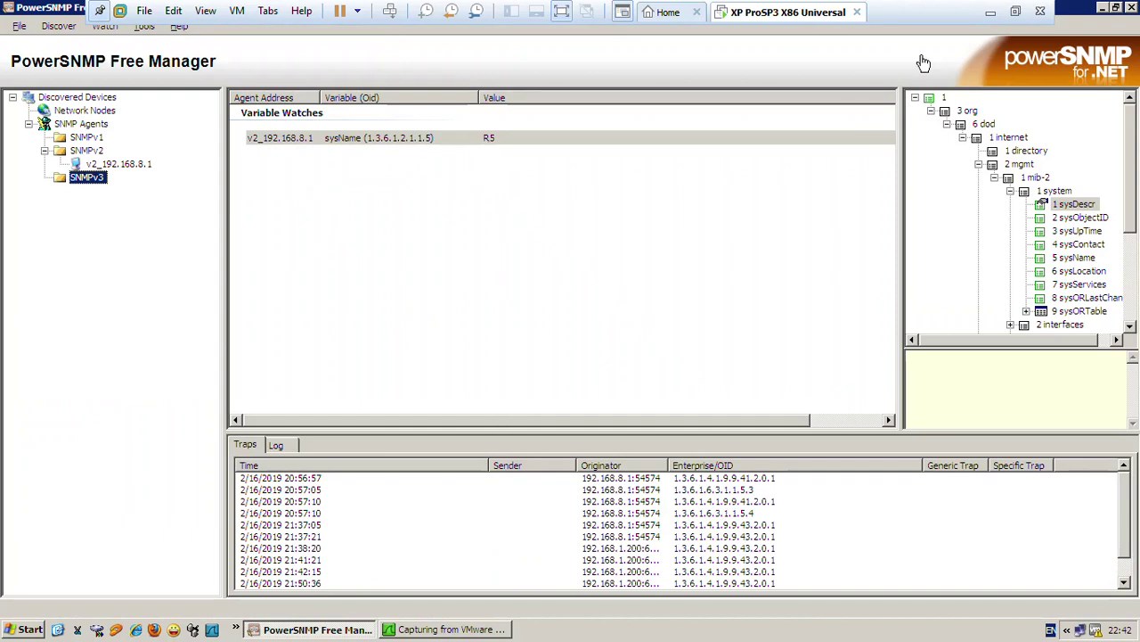
left_click(991, 12)
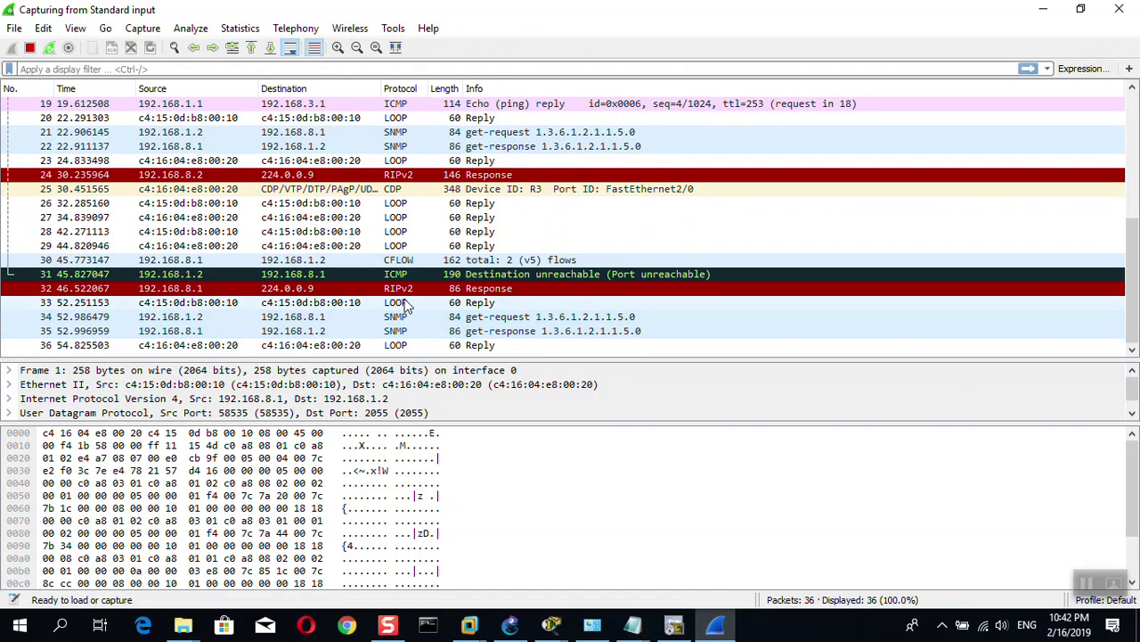
- Inspect CFLOW packet 30 and ICMP unreachable packet 31, opening 31 in its own window
left_click(406, 261)
left_click(336, 272)
double_click(323, 261)
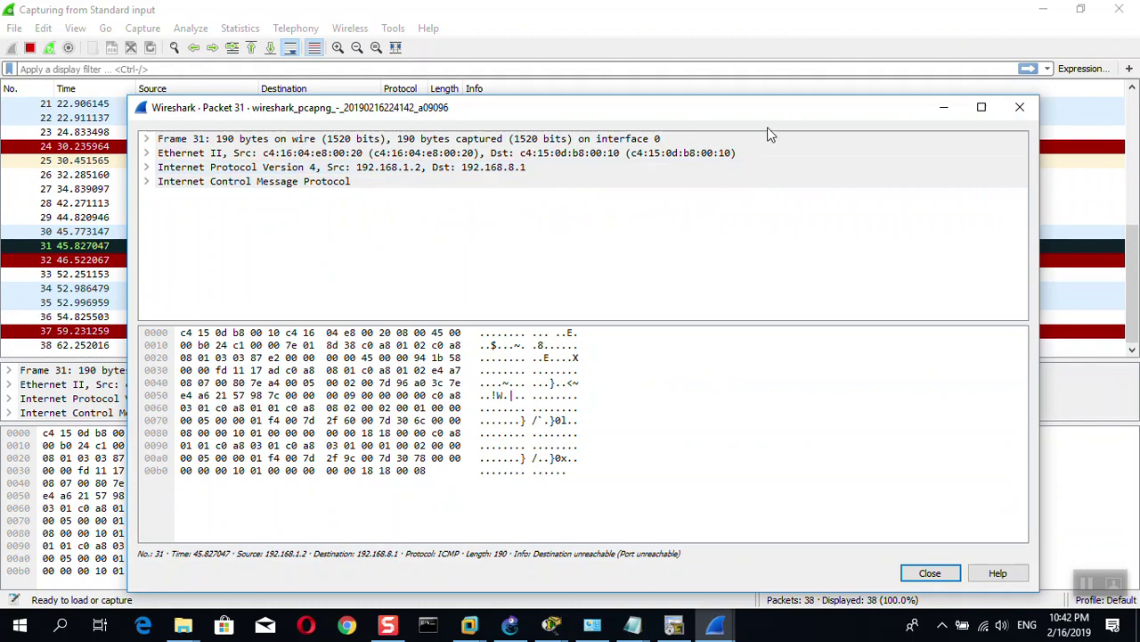
left_click(1020, 107)
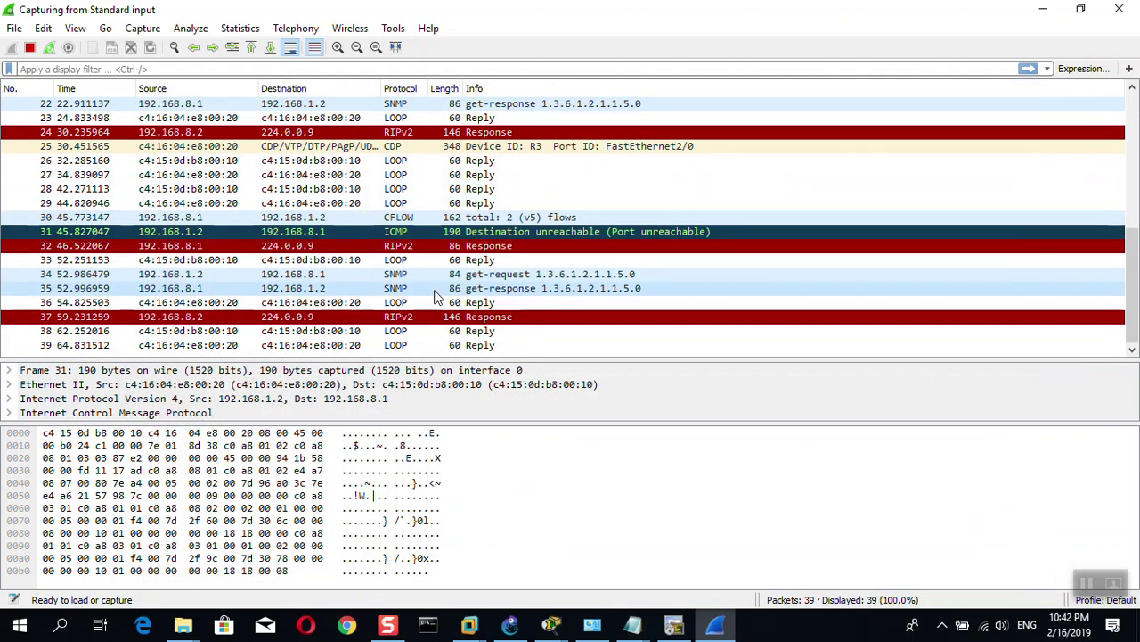
scroll(436, 296, "up", 1)
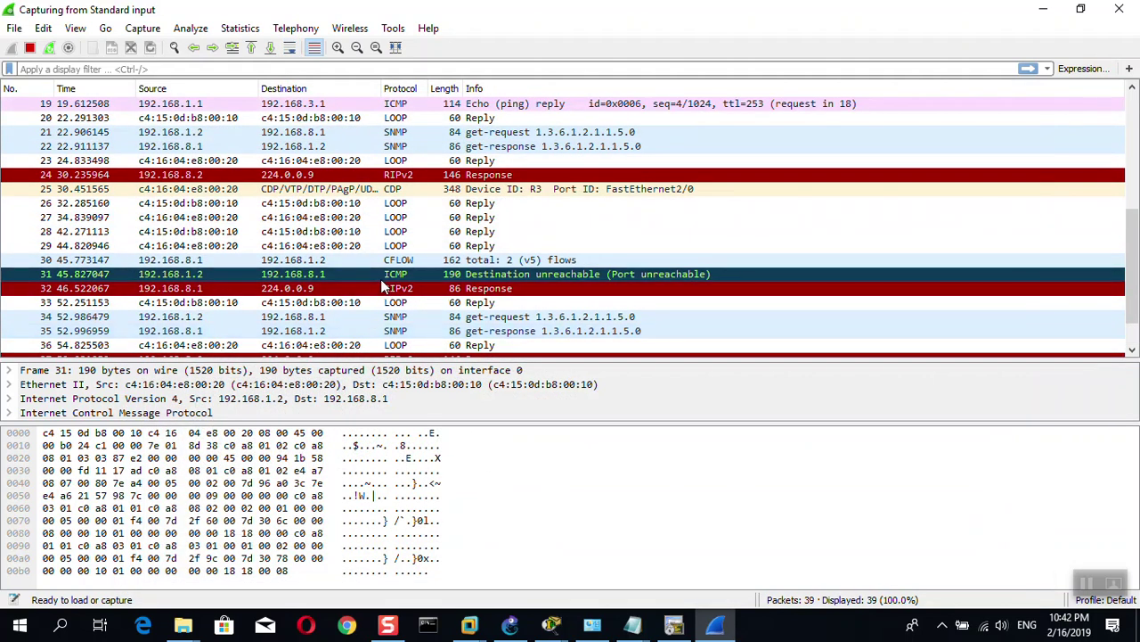
left_click(550, 624)
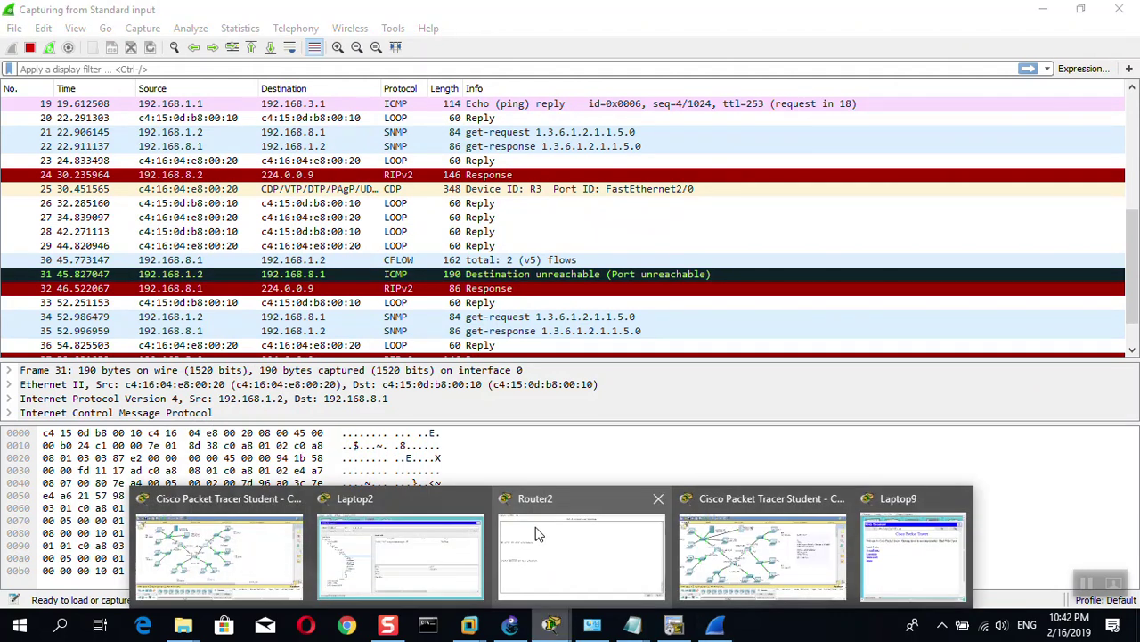
- In simulation mode, load the 192.168.1.100 web page from Laptop9 and advance the events
left_click(752, 546)
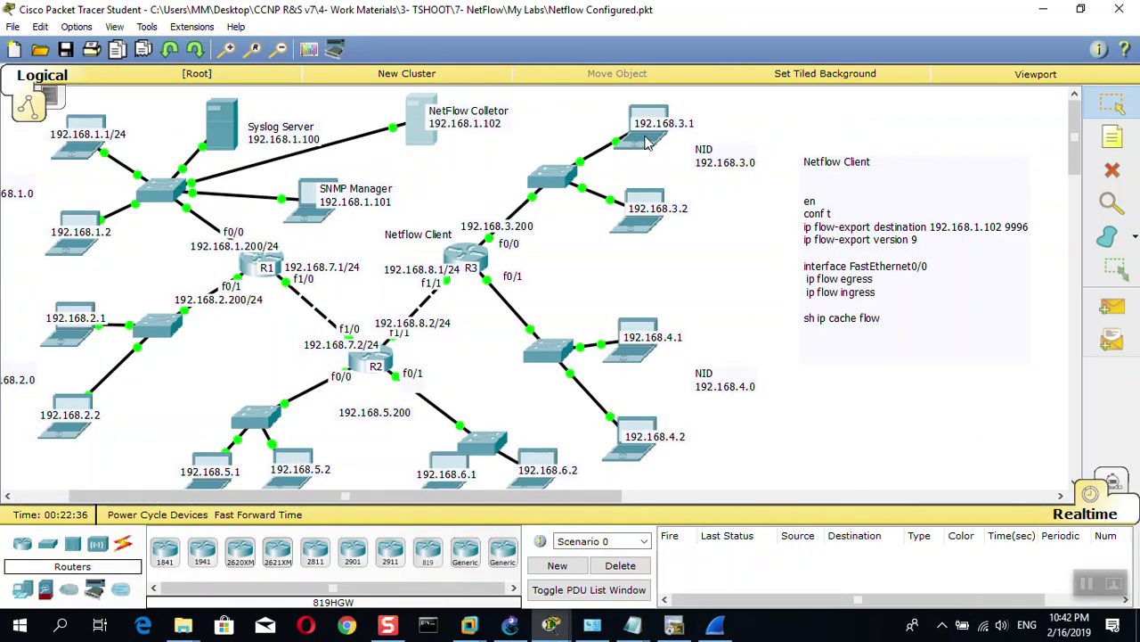
left_click(1111, 482)
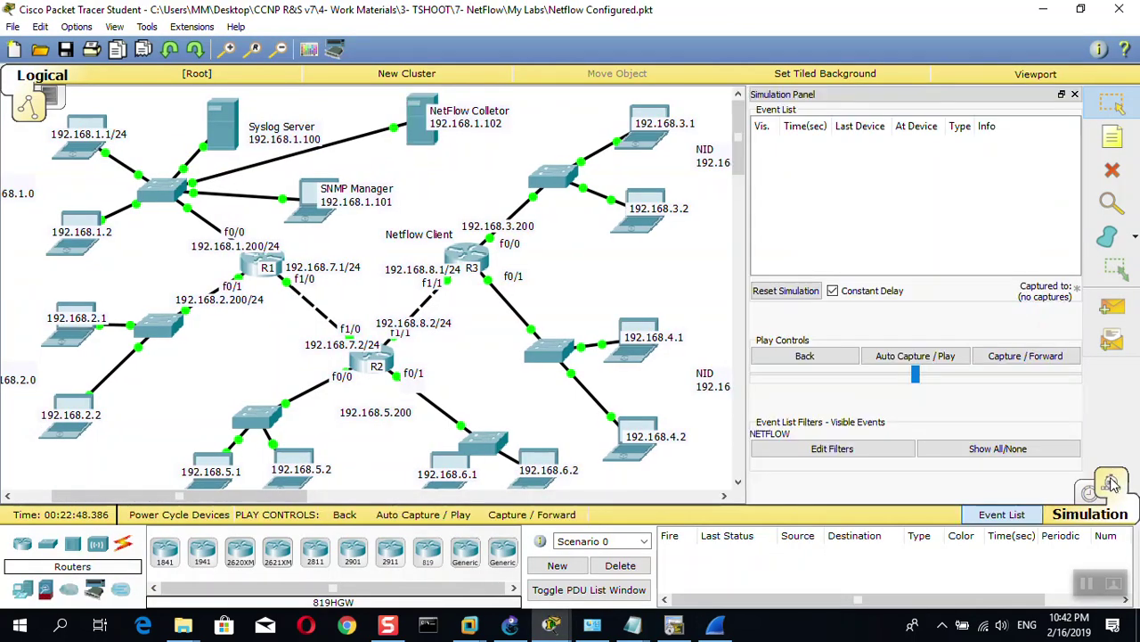
left_click(649, 150)
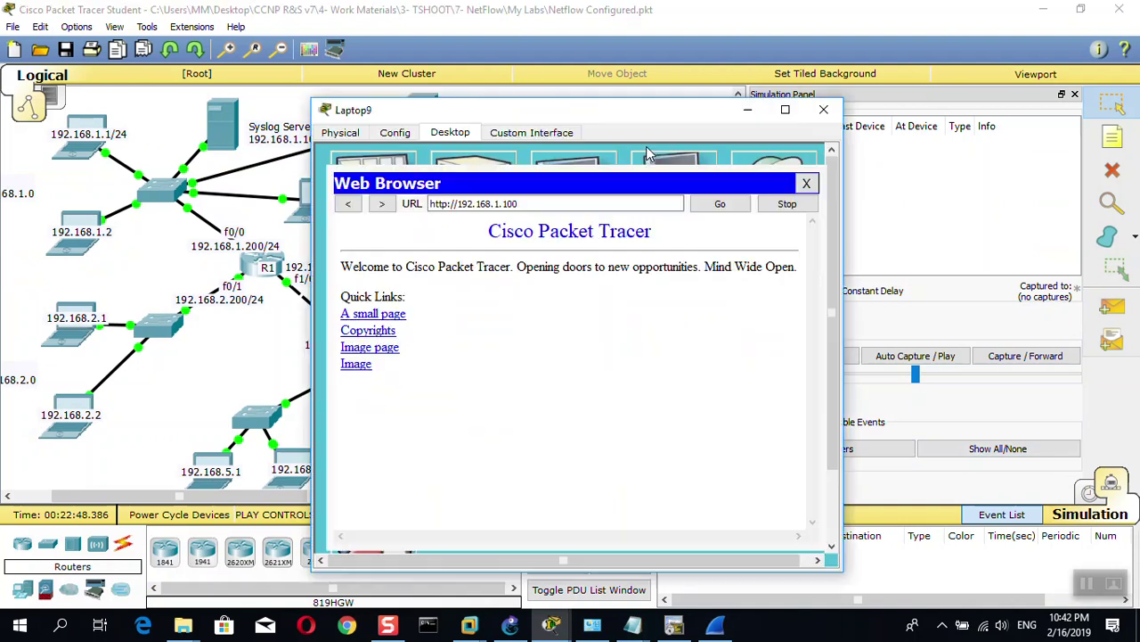
left_click(720, 203)
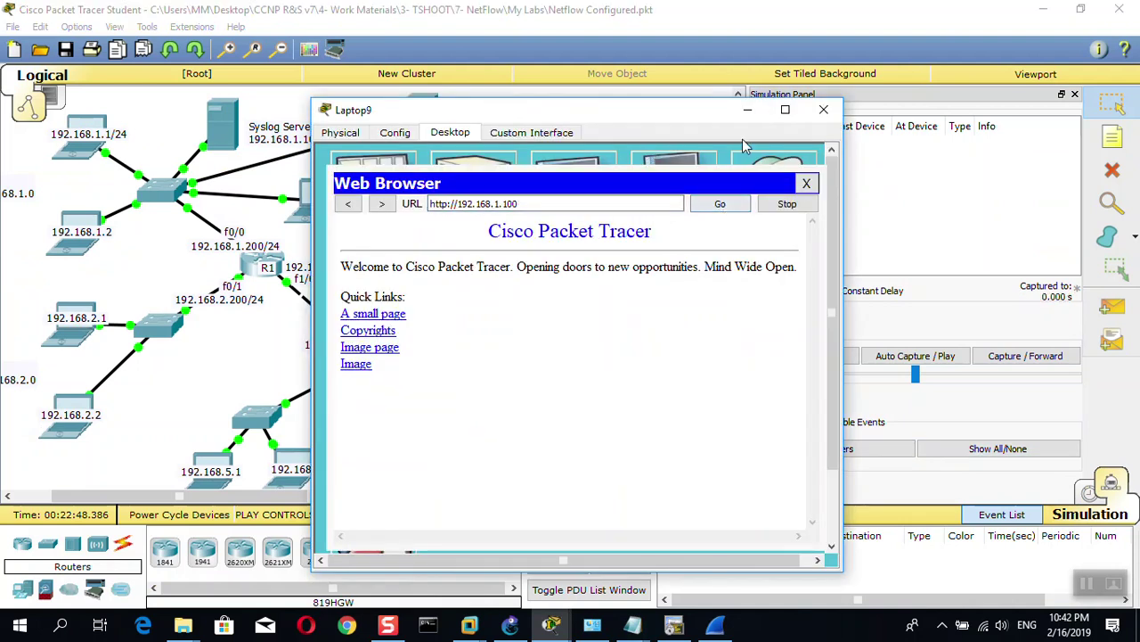
left_click(747, 109)
left_click(1032, 357)
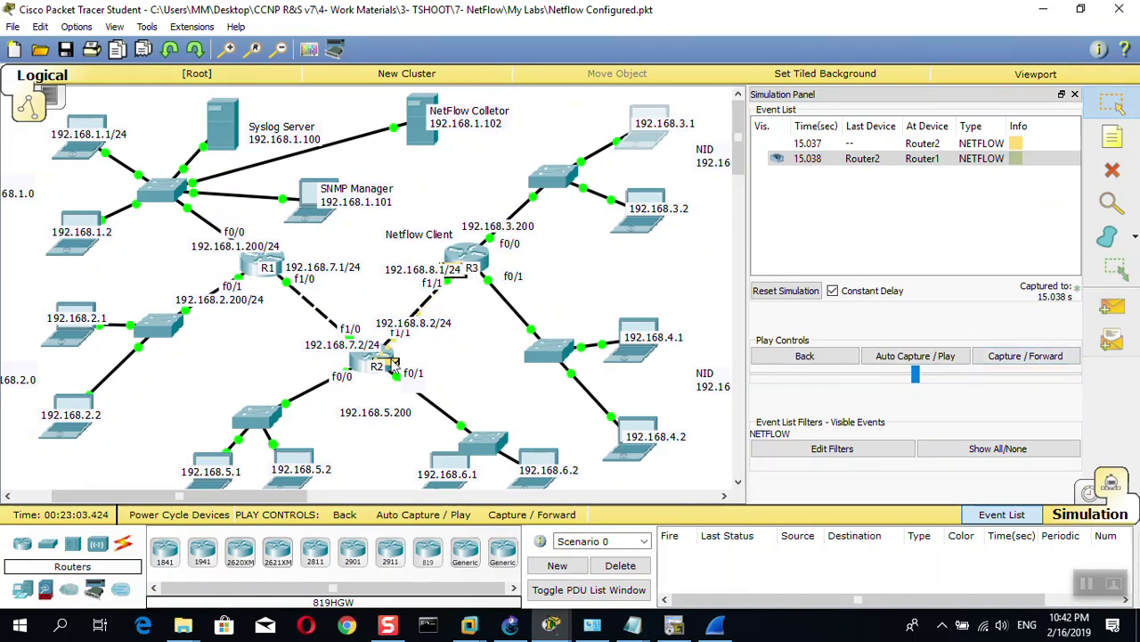
- Inspect the NetFlow PDU's inbound header fields, including SRC PORT: 0
left_click(394, 361)
left_click(496, 144)
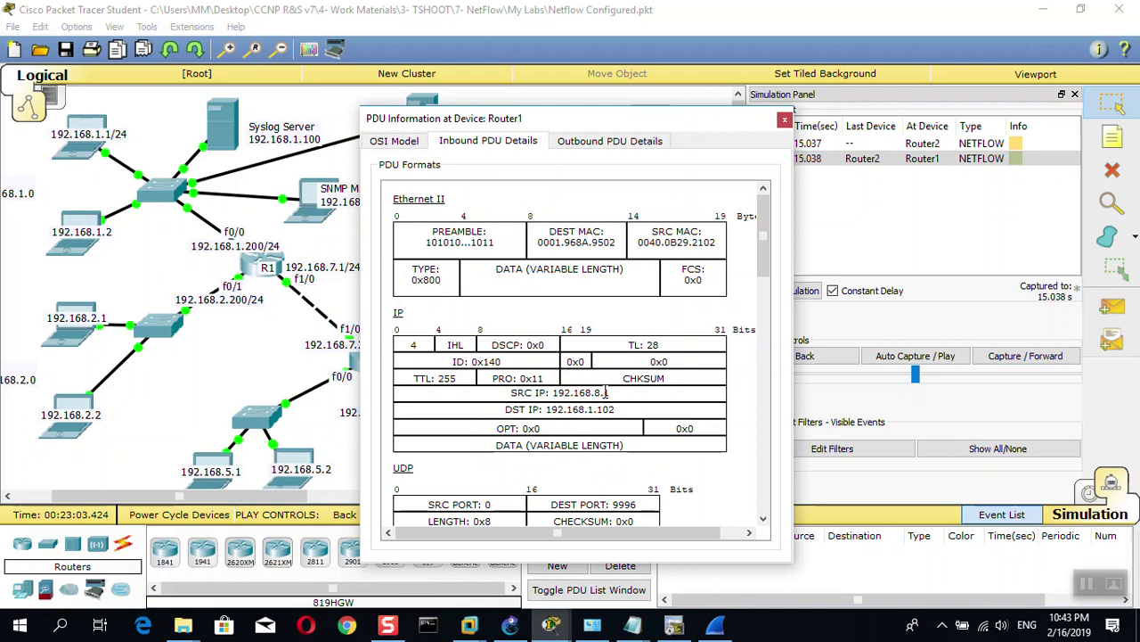
scroll(567, 403, "down", 1)
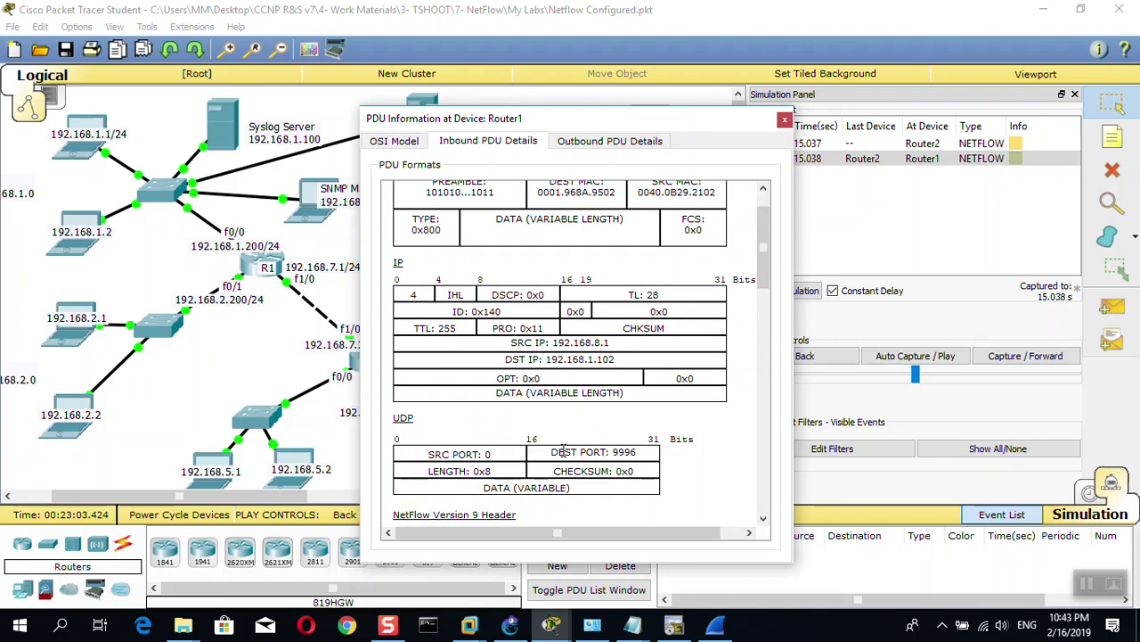
left_click_drag(500, 451, 412, 452)
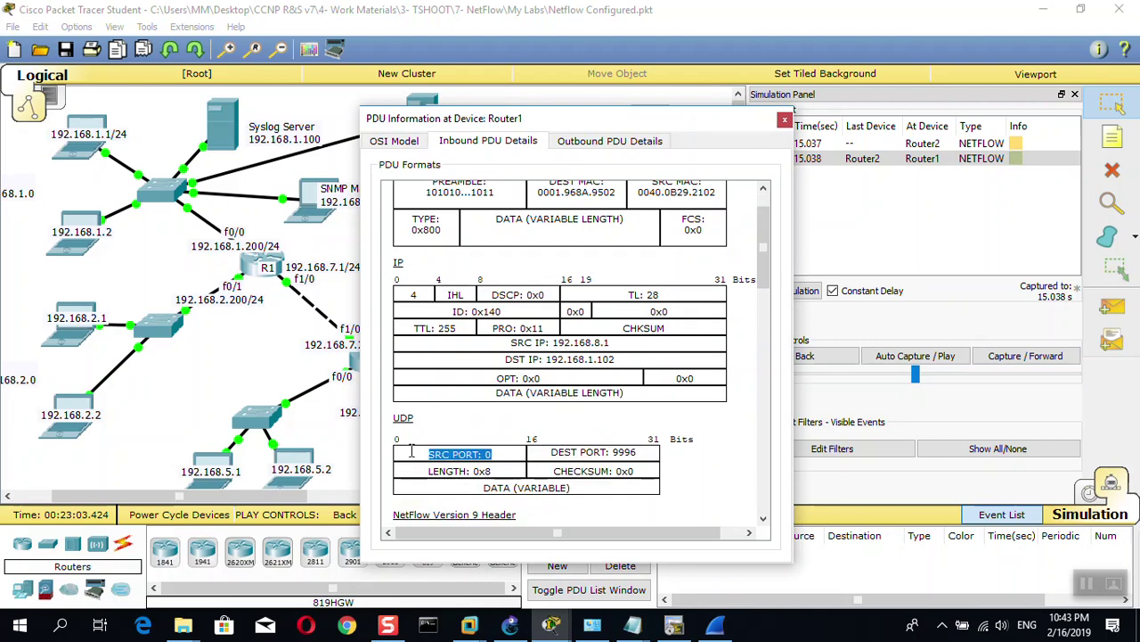
left_click(299, 337)
mouse_move(470, 624)
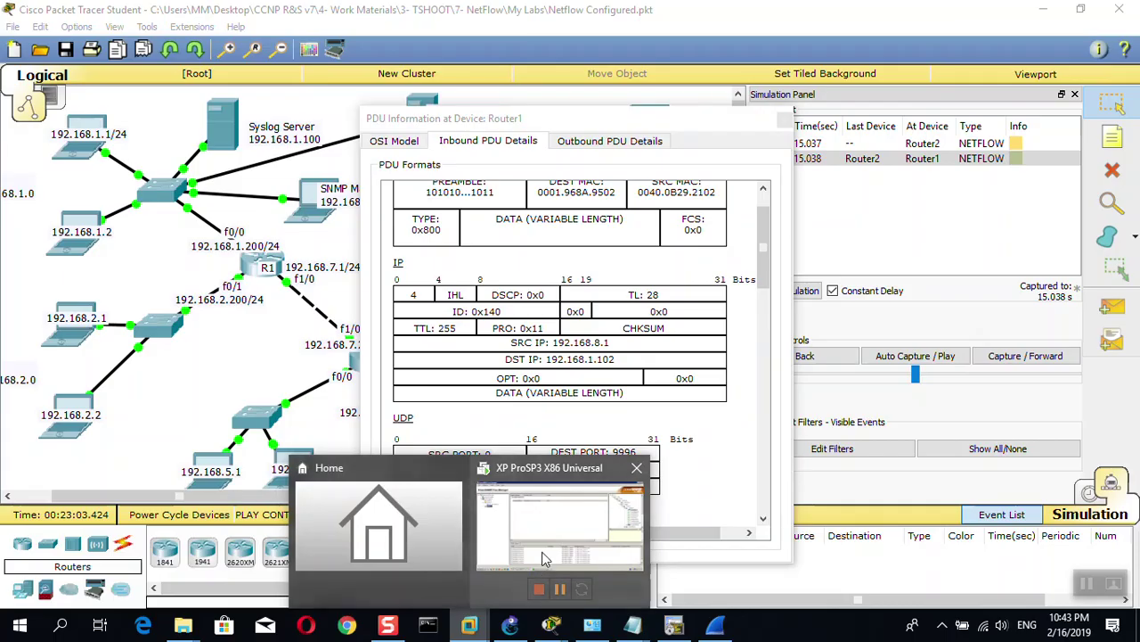
left_click(562, 515)
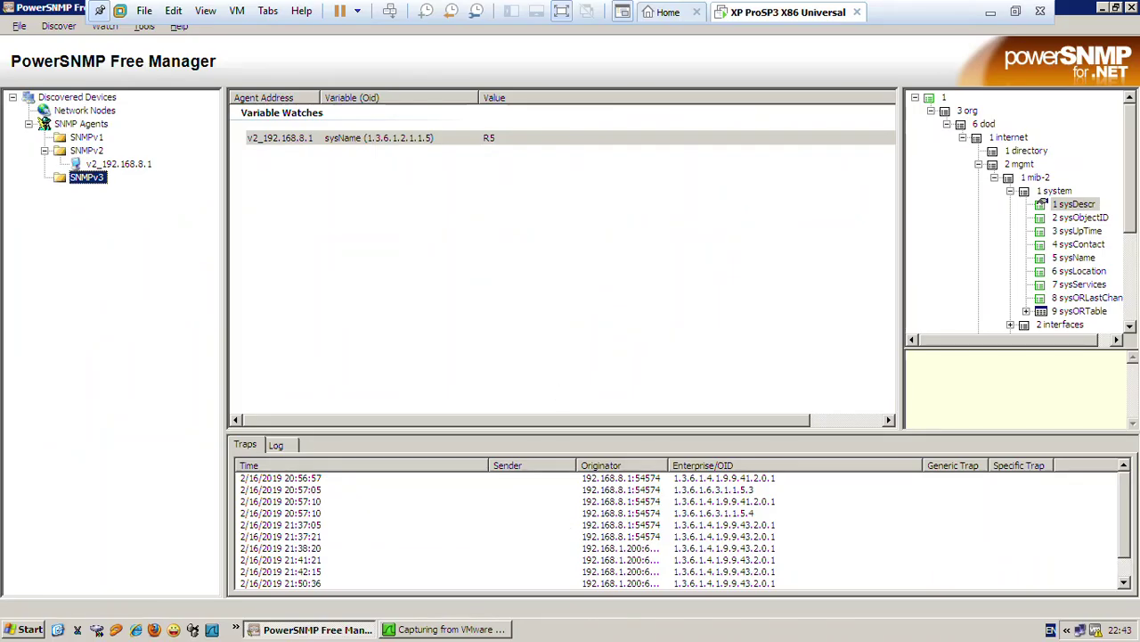
- Close PowerSNMP and quit the VM's Wireshark capture without saving
left_click(990, 13)
left_click(715, 623)
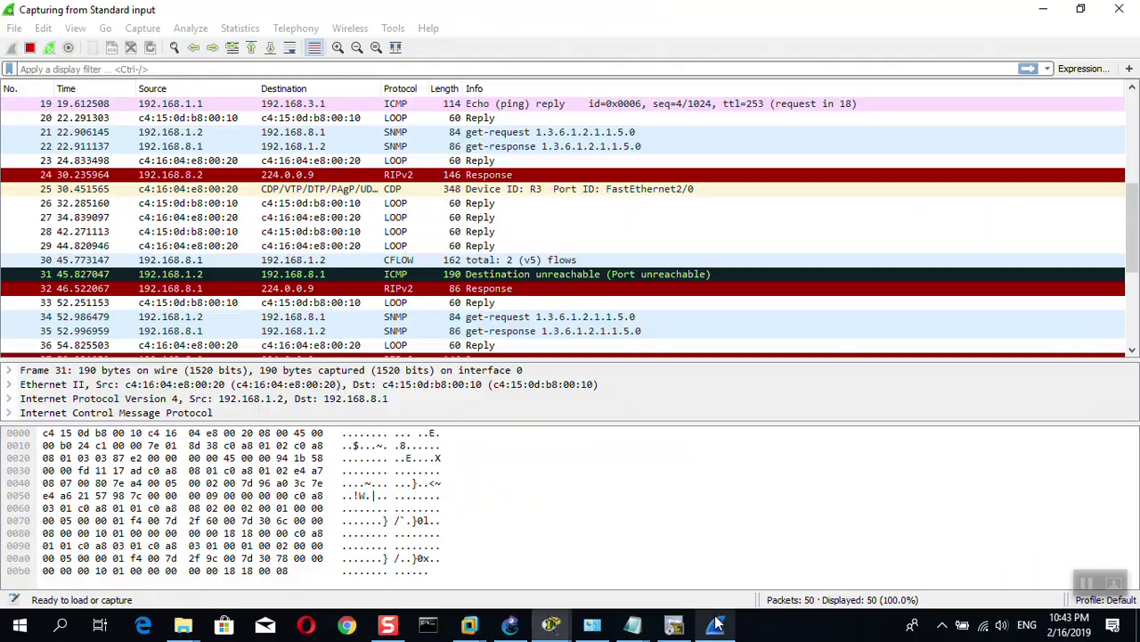
mouse_move(472, 626)
left_click(512, 527)
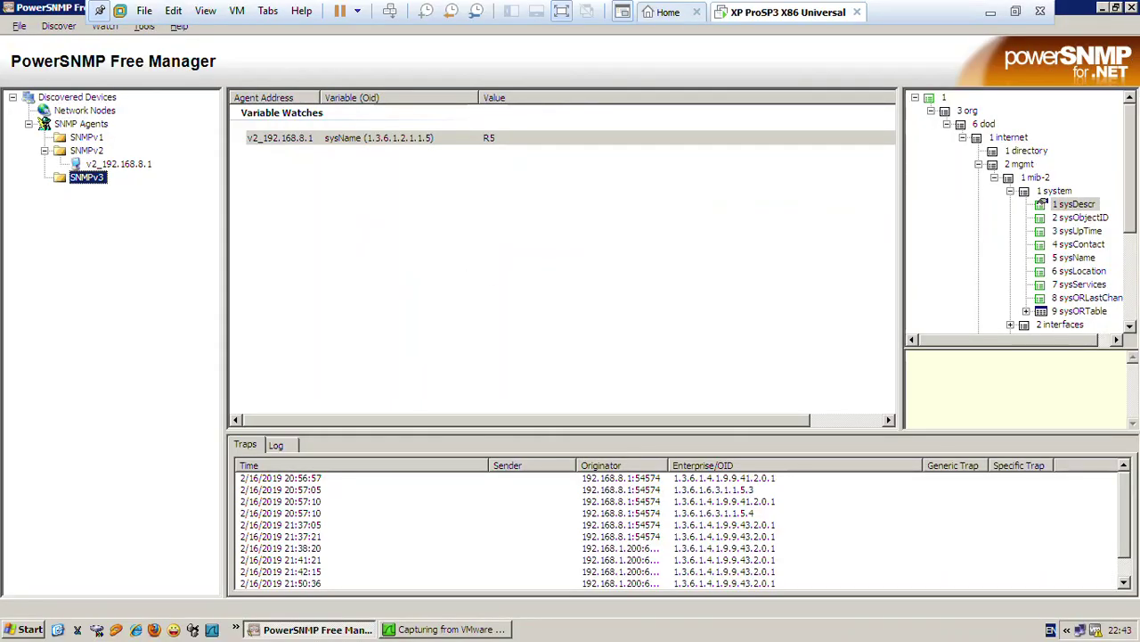
left_click(1130, 7)
left_click(1130, 7)
left_click(288, 208)
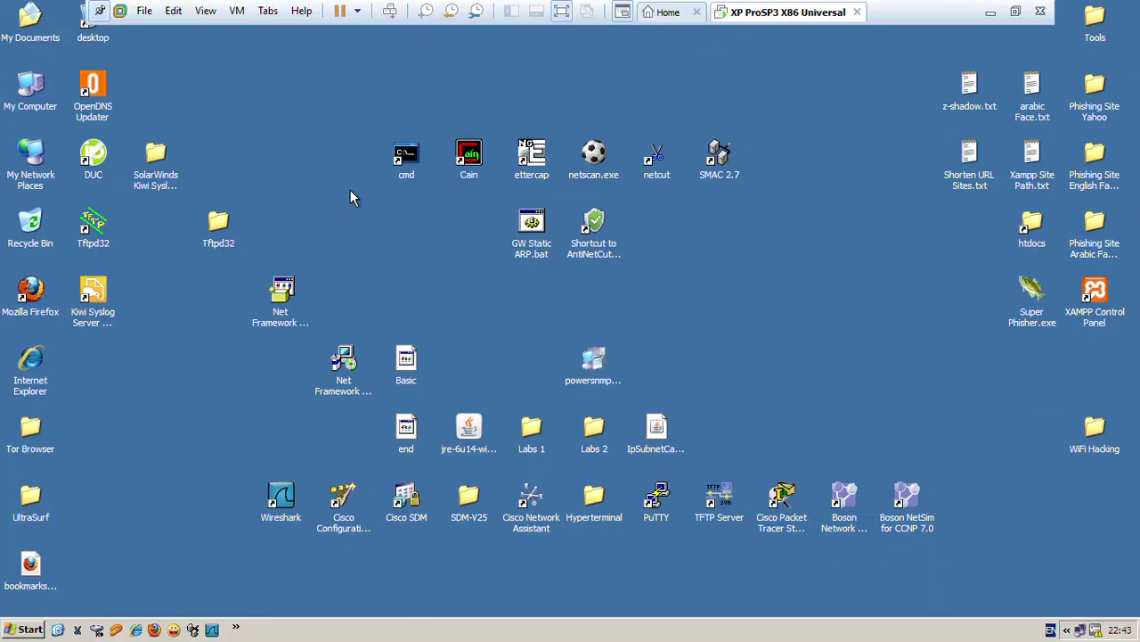
- Minimize the XP VM and return to the host's session agenda notes
left_click(987, 12)
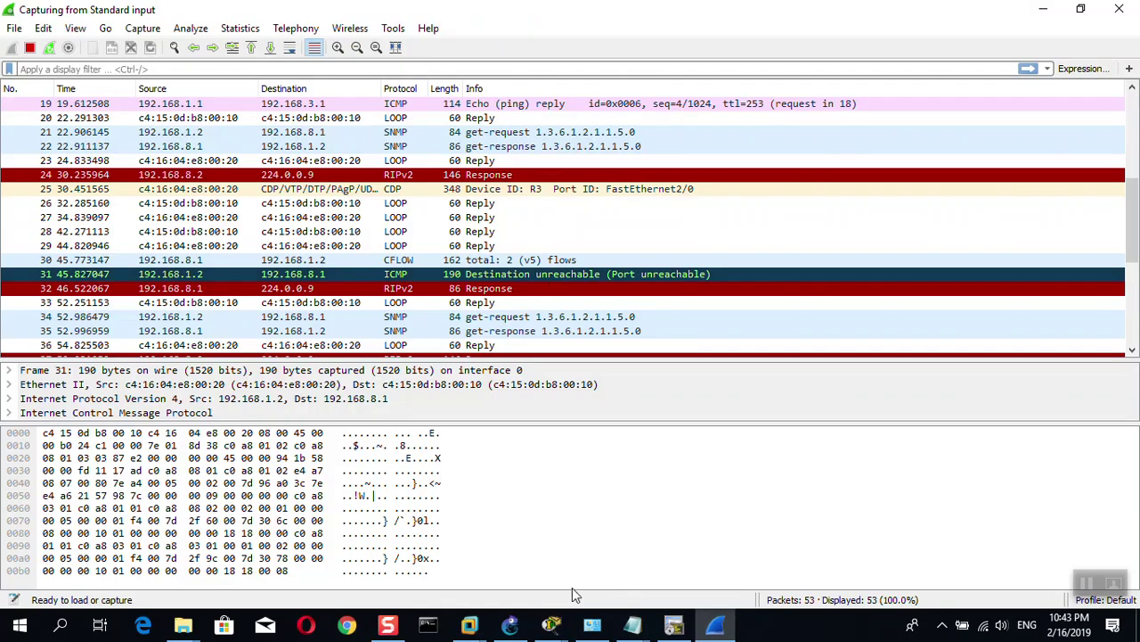
mouse_move(632, 626)
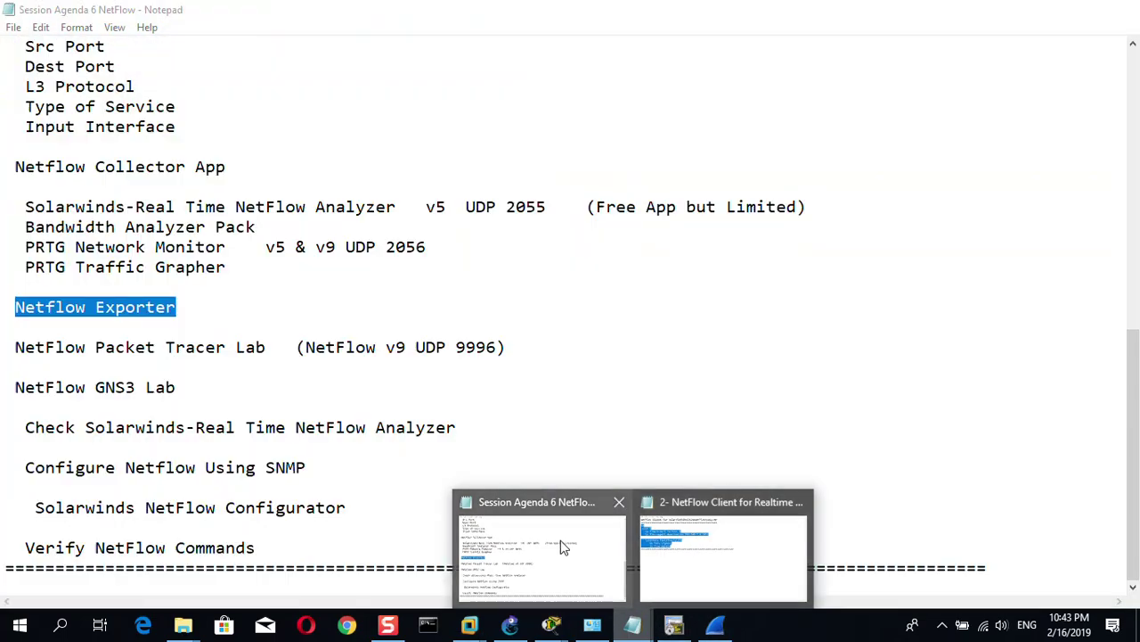
left_click(560, 540)
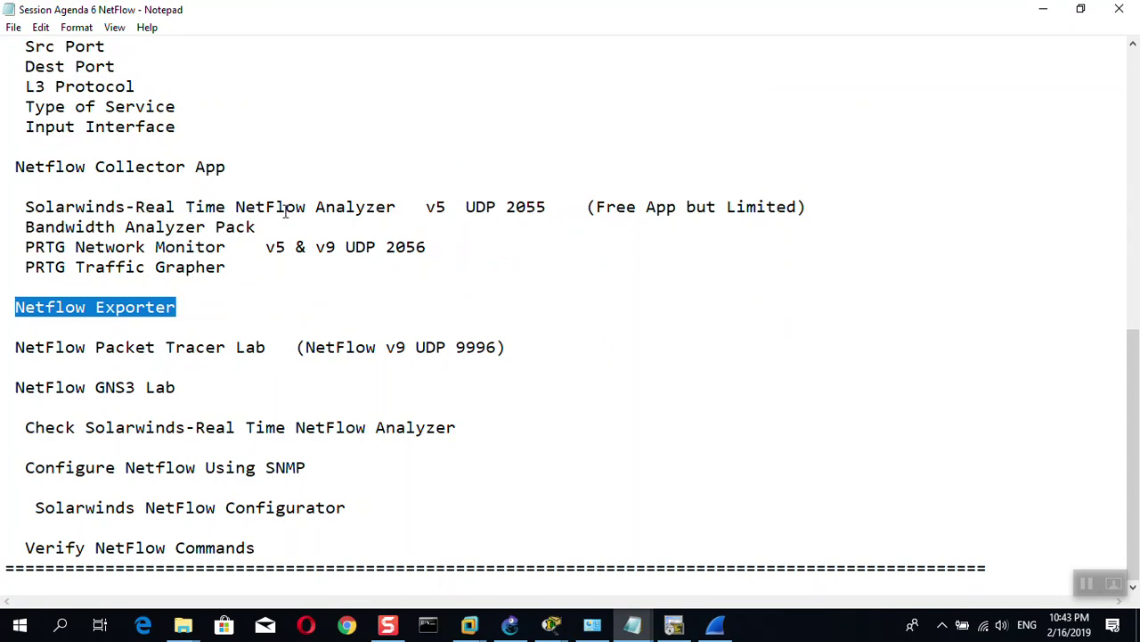
mouse_move(183, 626)
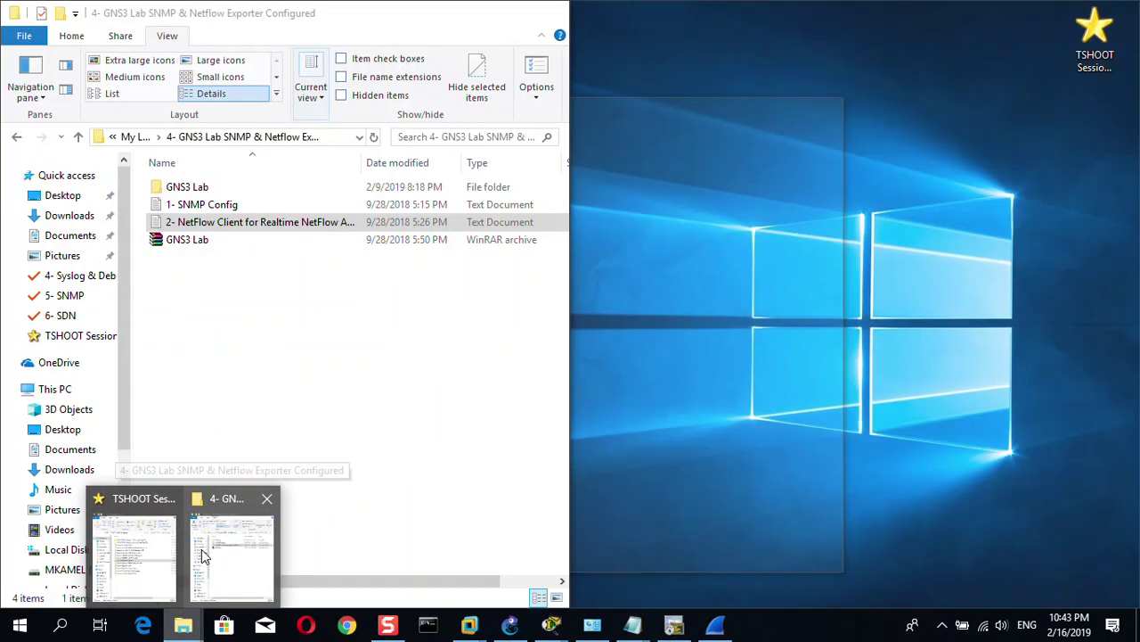
- In File Explorer, go up to 7- NetFlow and open 1- NetFlow Collector App
left_click(203, 556)
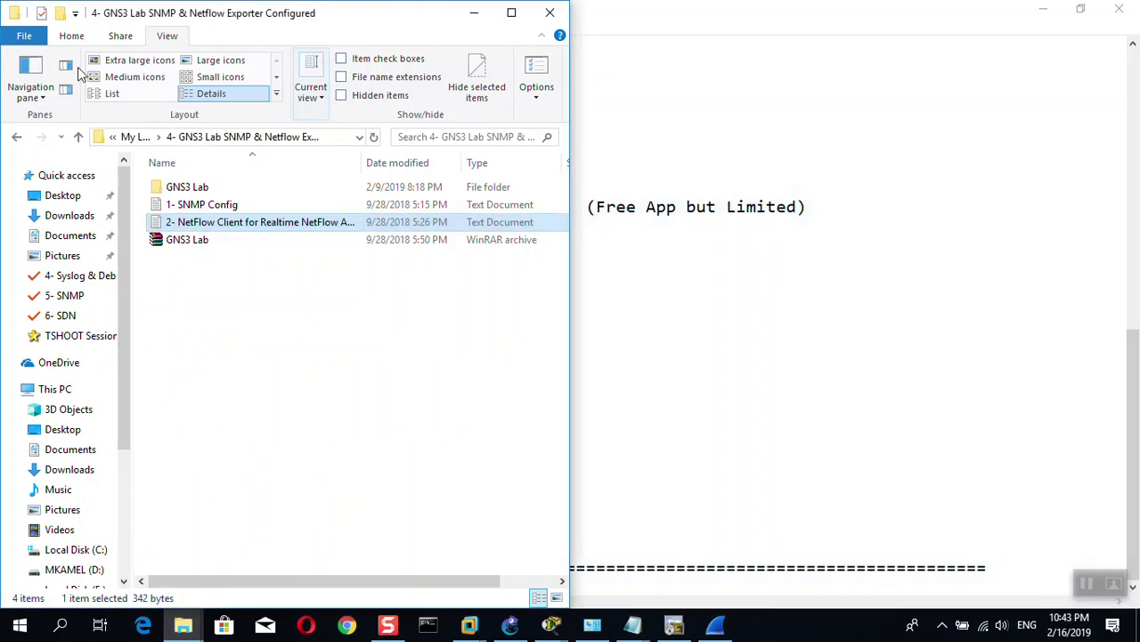
left_click(78, 139)
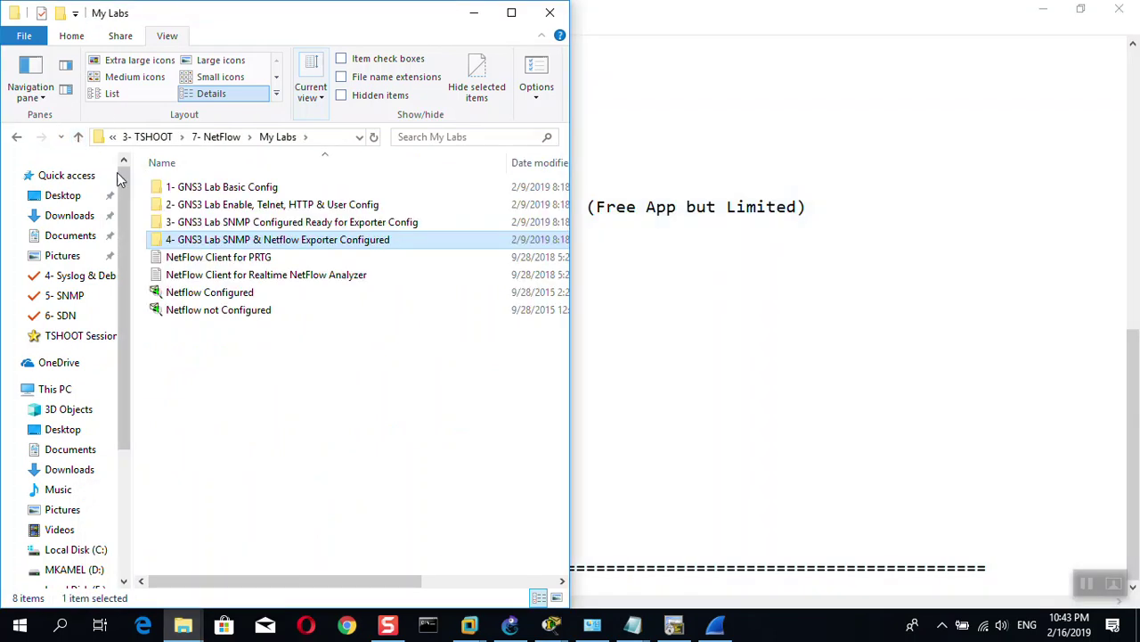
left_click(78, 137)
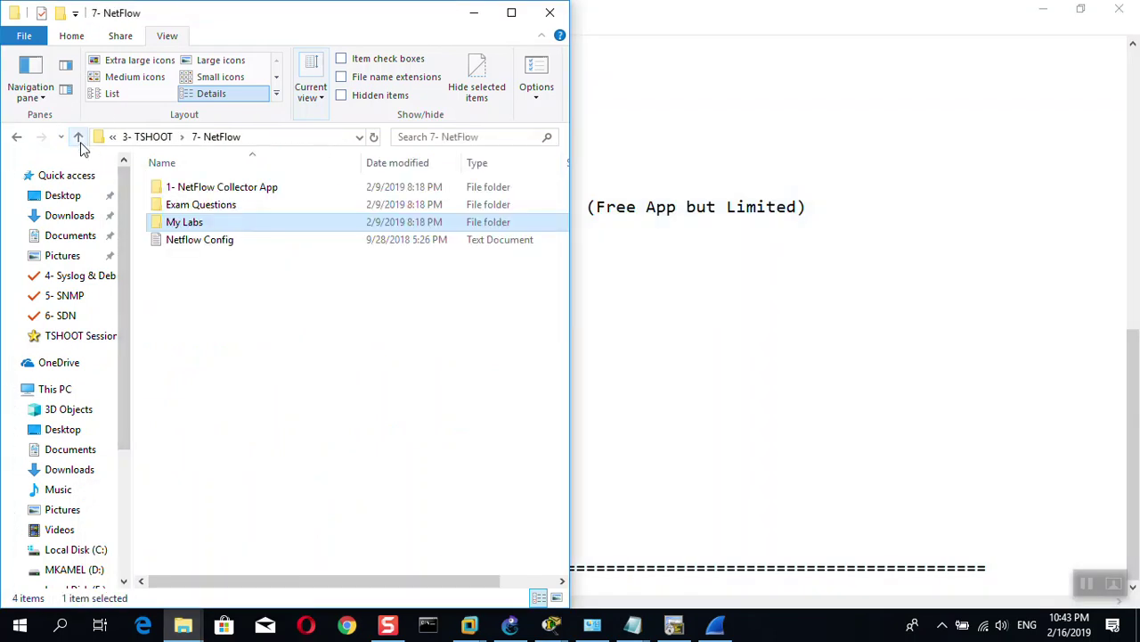
double_click(222, 195)
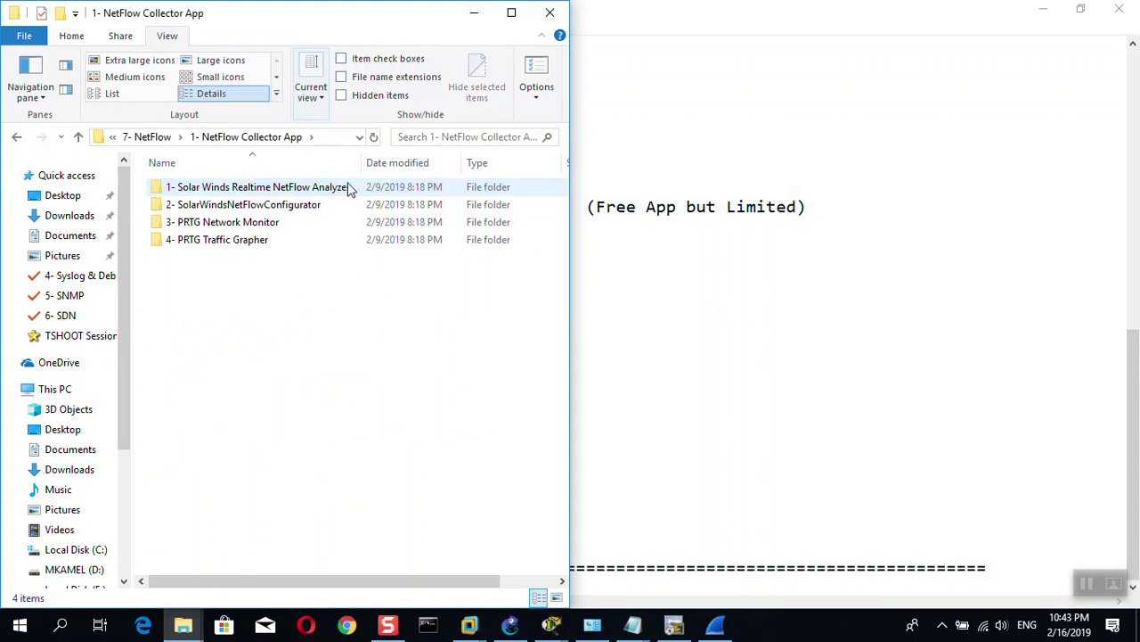
- Widen the Name column and browse the collector folders, opening 4- PRTG Traffic Grapher
left_click_drag(368, 159, 445, 160)
left_click(257, 188)
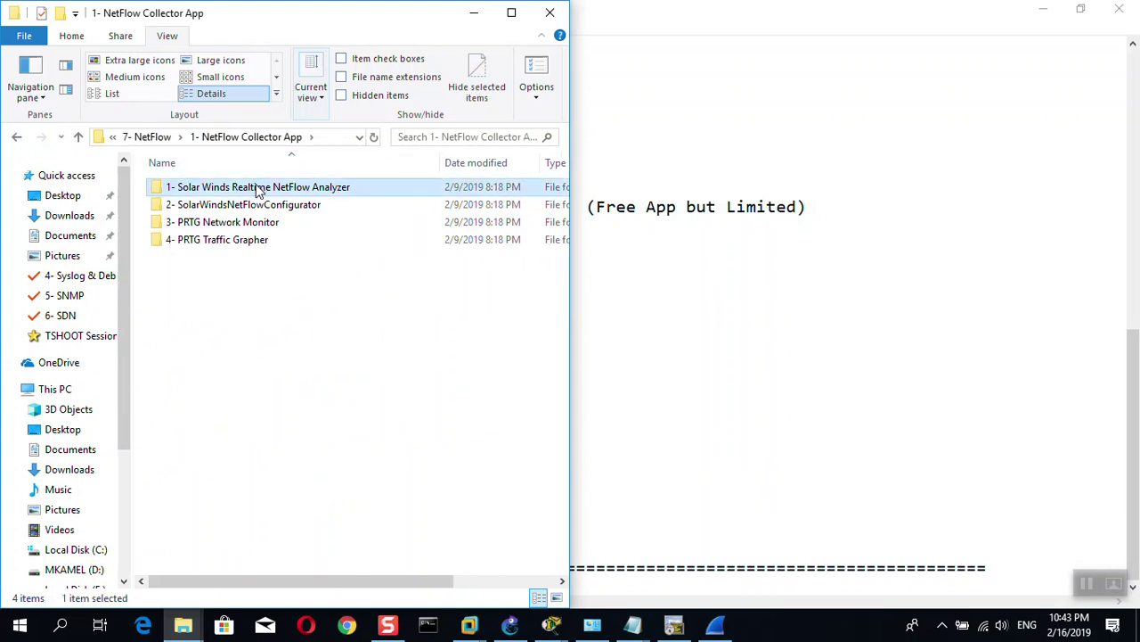
left_click(254, 204)
left_click(246, 224)
left_click(242, 239)
left_click(249, 206)
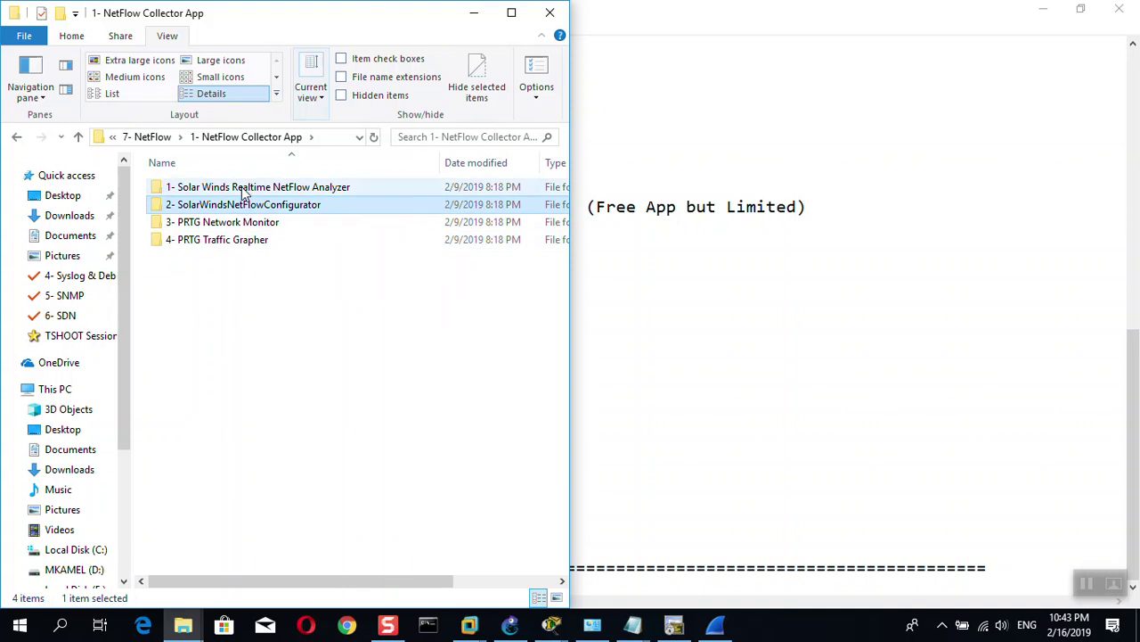
double_click(219, 241)
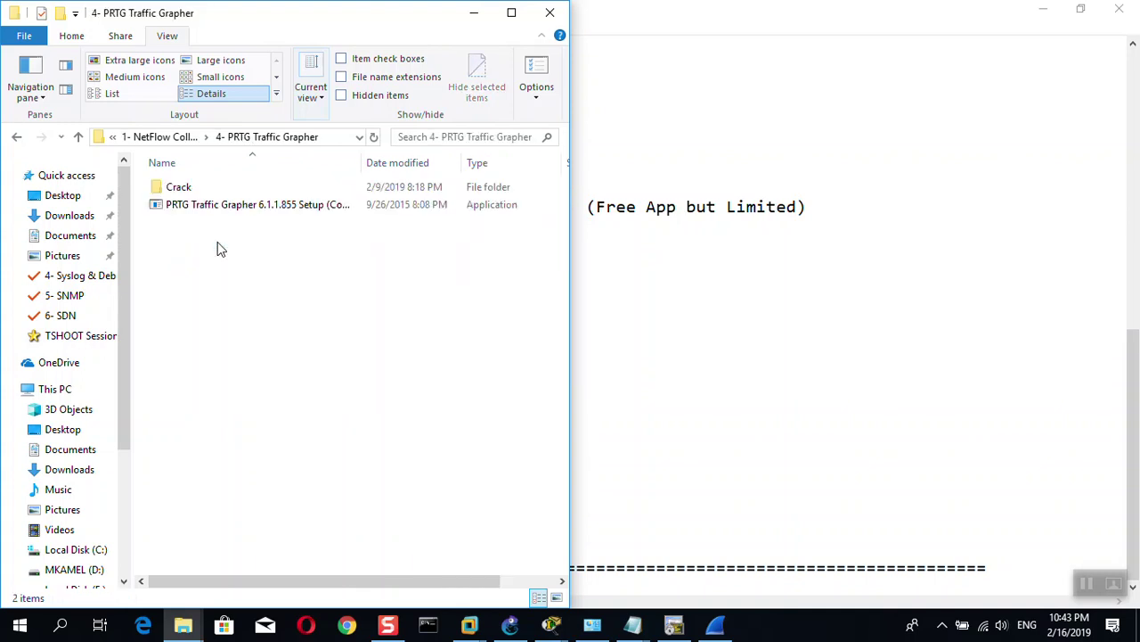
- Go back up and open 1- Solar Winds Realtime NetFlow Analyzer, selecting screenshot 1
left_click(79, 136)
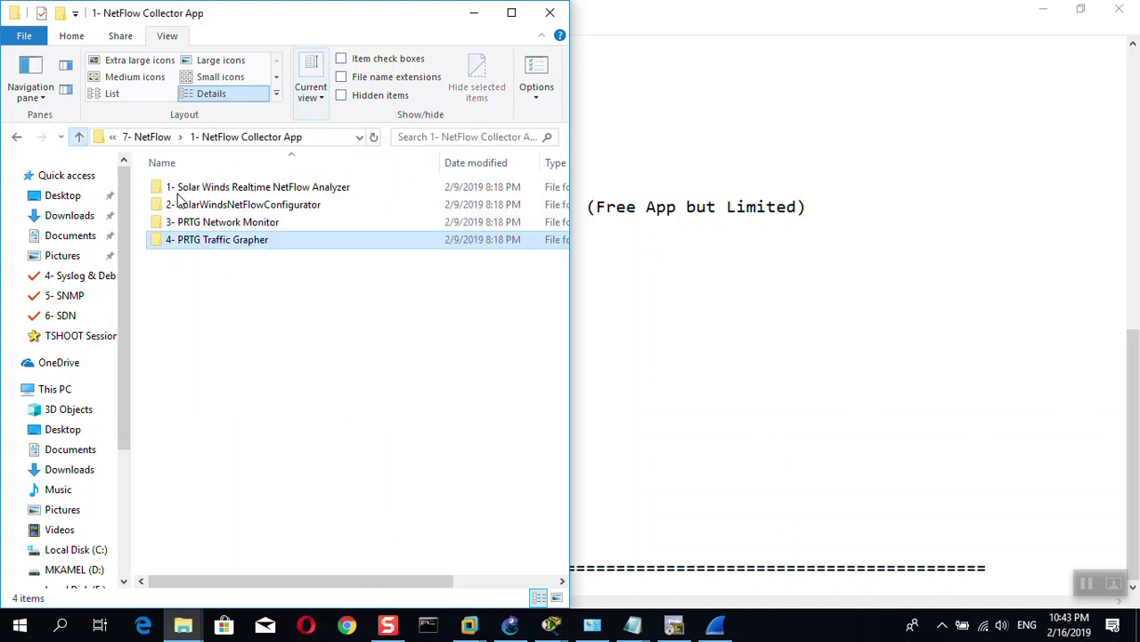
double_click(200, 189)
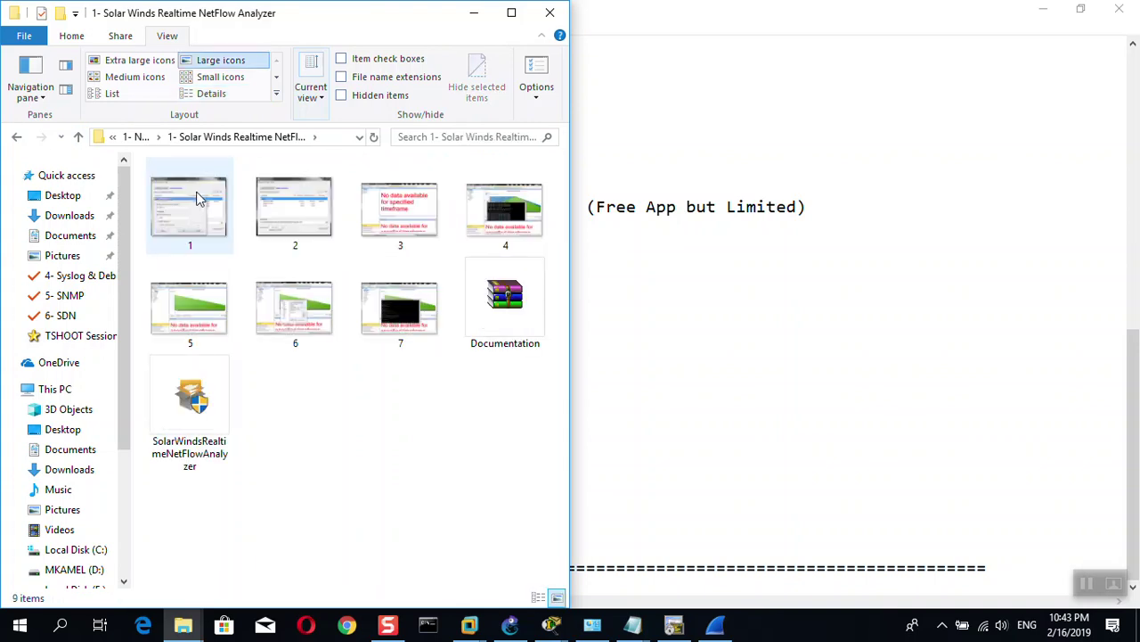
left_click(200, 198)
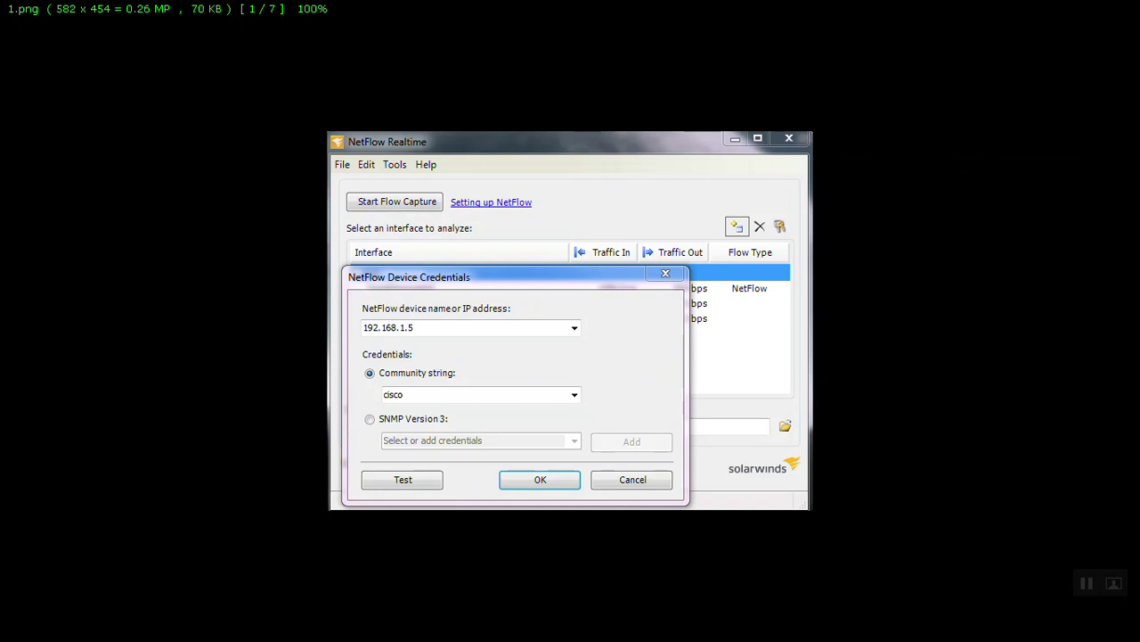
- Page from 1.png through the ICMP traffic and PuTTY screenshots, then back toward credentials
key("Right")
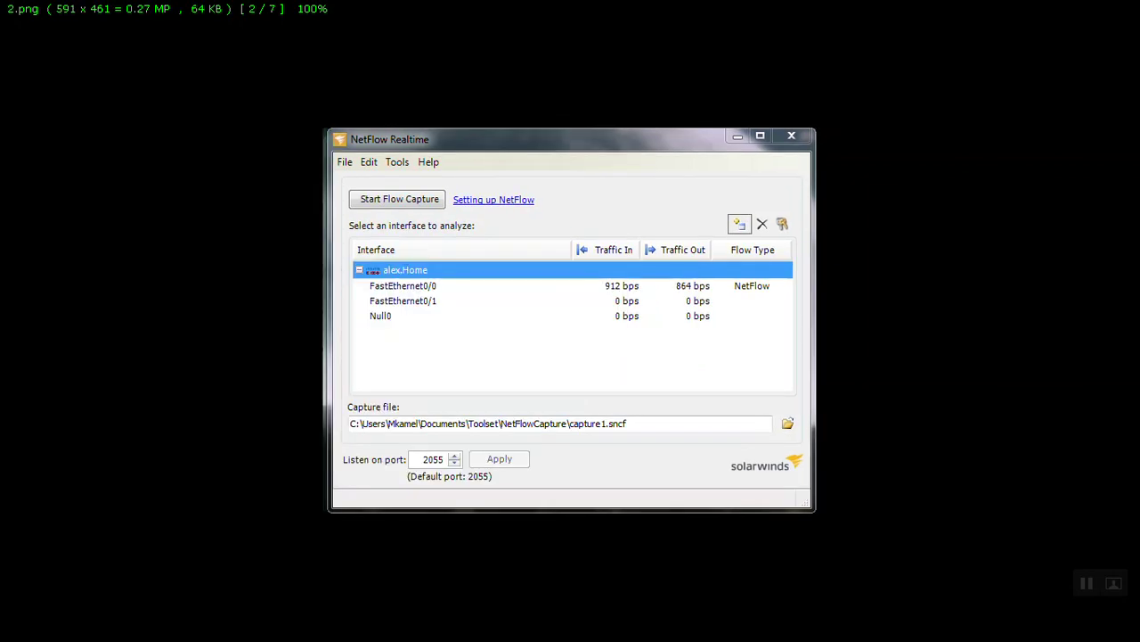
key("Left")
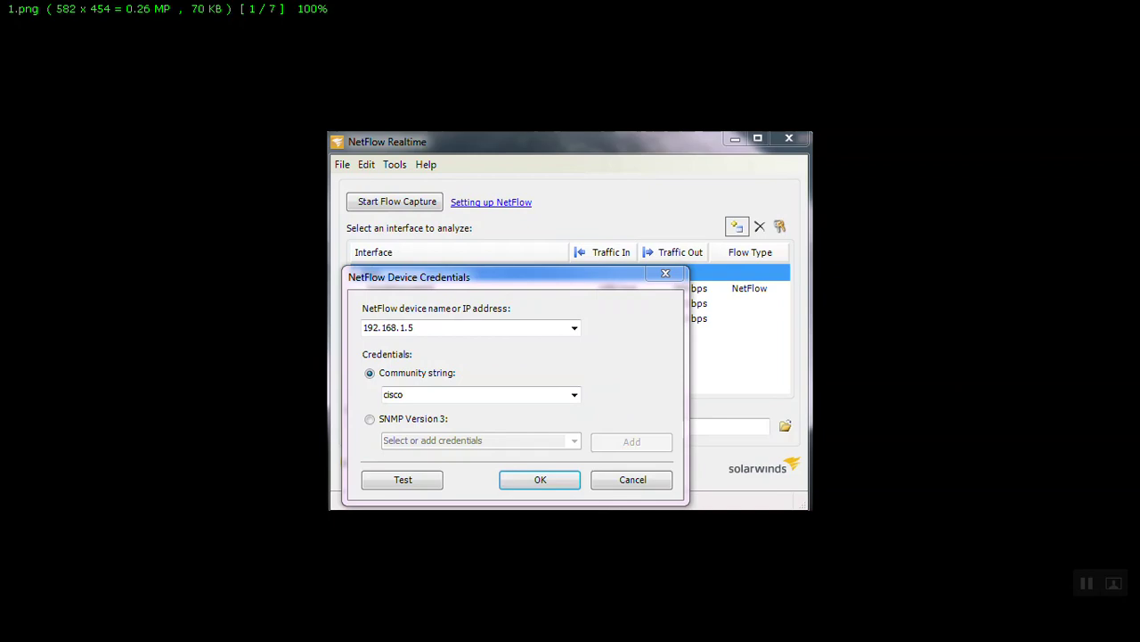
key("Right")
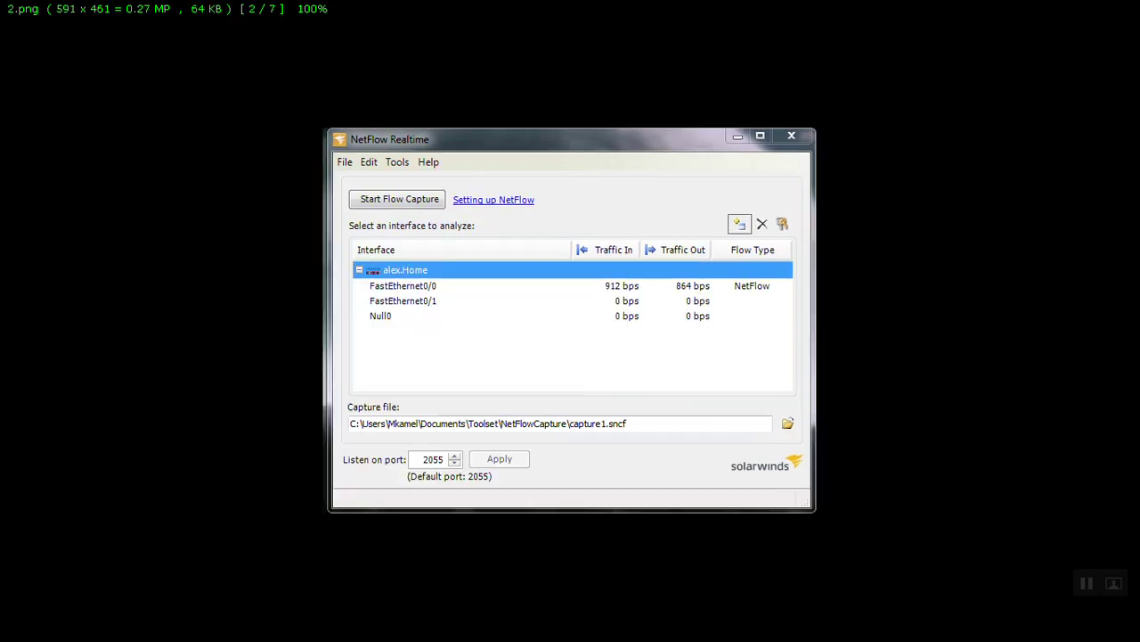
key("Right")
key("Right")
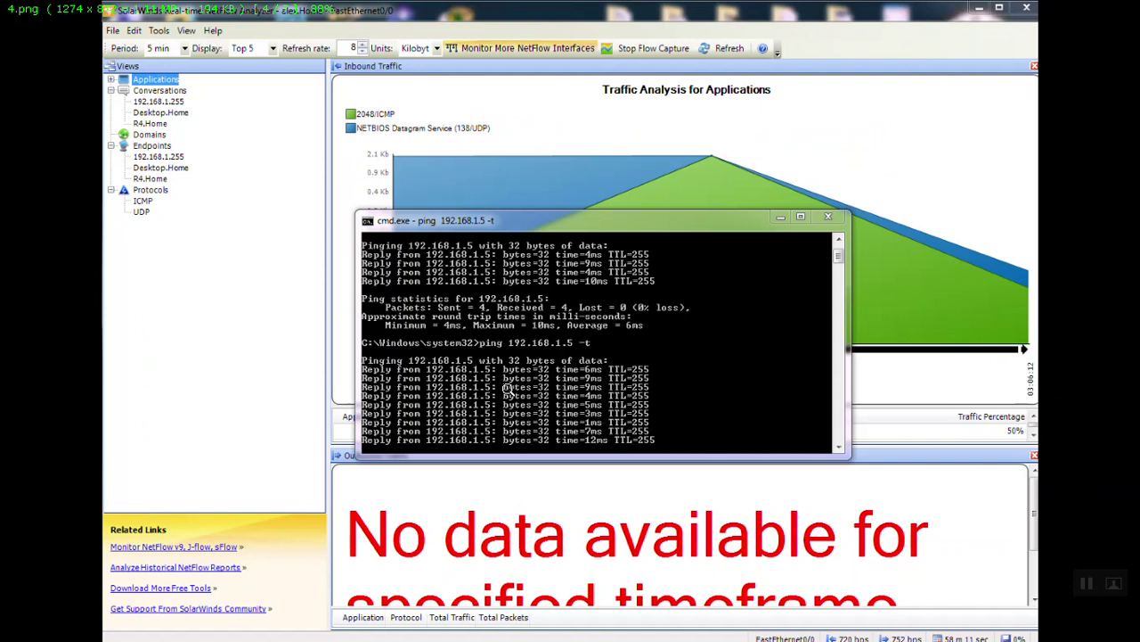
key("Right")
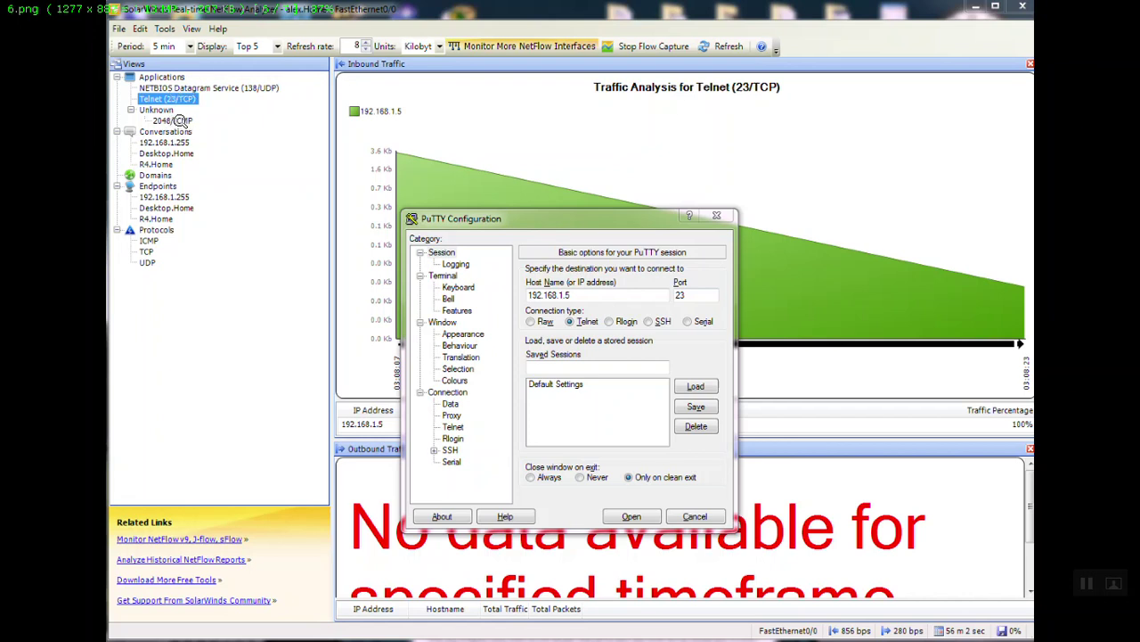
key("Right")
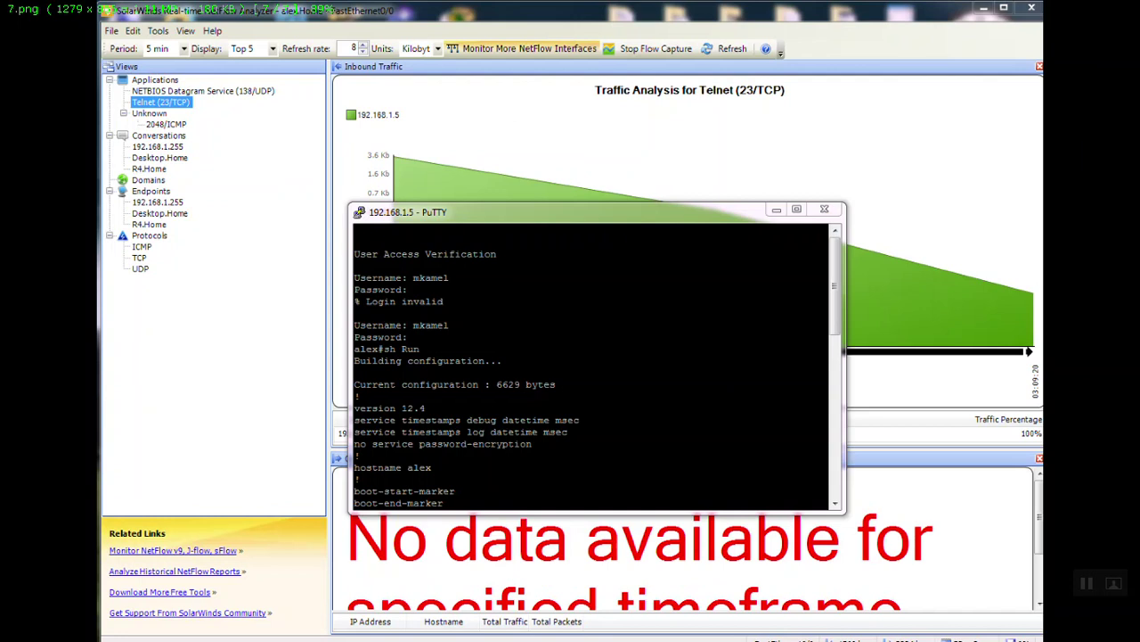
key("Left")
key("Left")
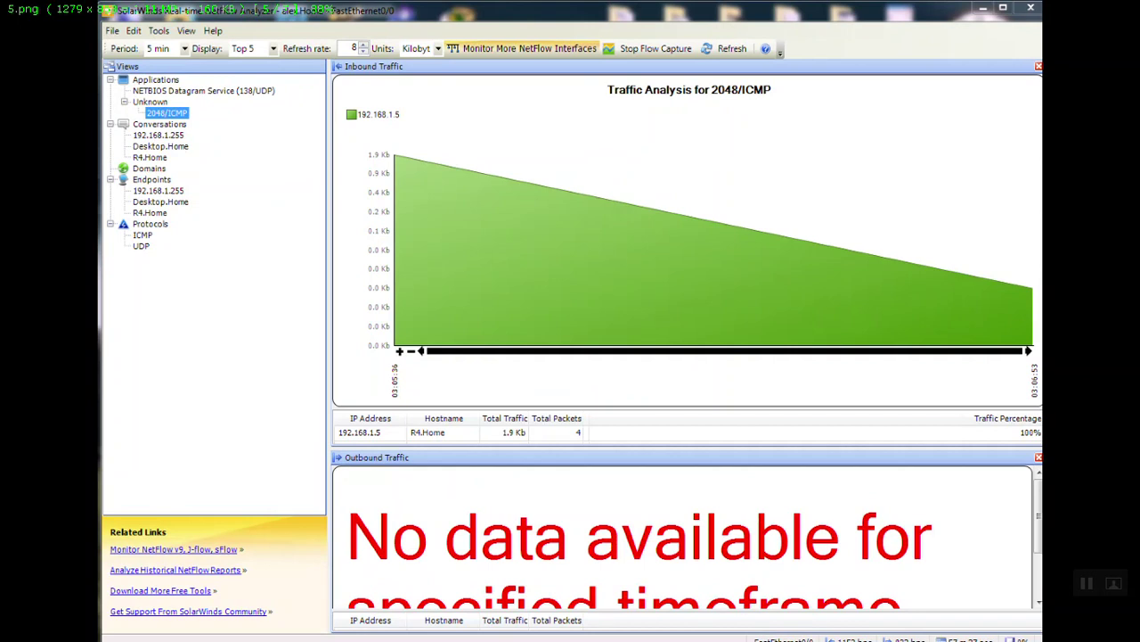
key("Left")
key("Left")
key("Left")
key("Left")
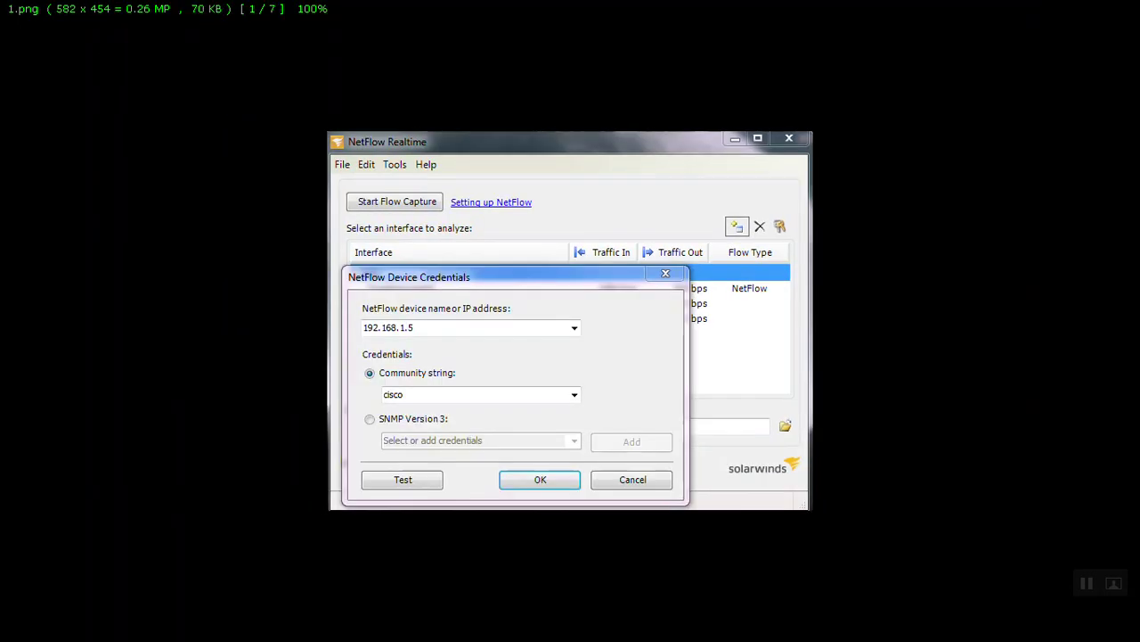
- Copy the SolarWinds installer from Explorer and paste it onto the XP VM desktop
key("Escape")
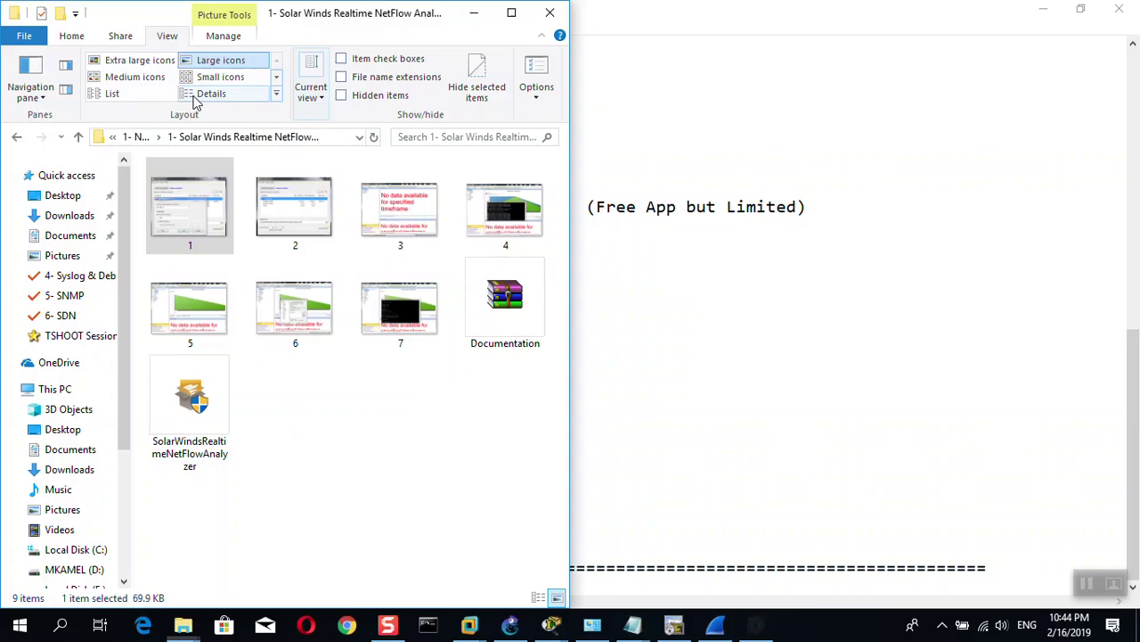
left_click(185, 405)
right_click(184, 405)
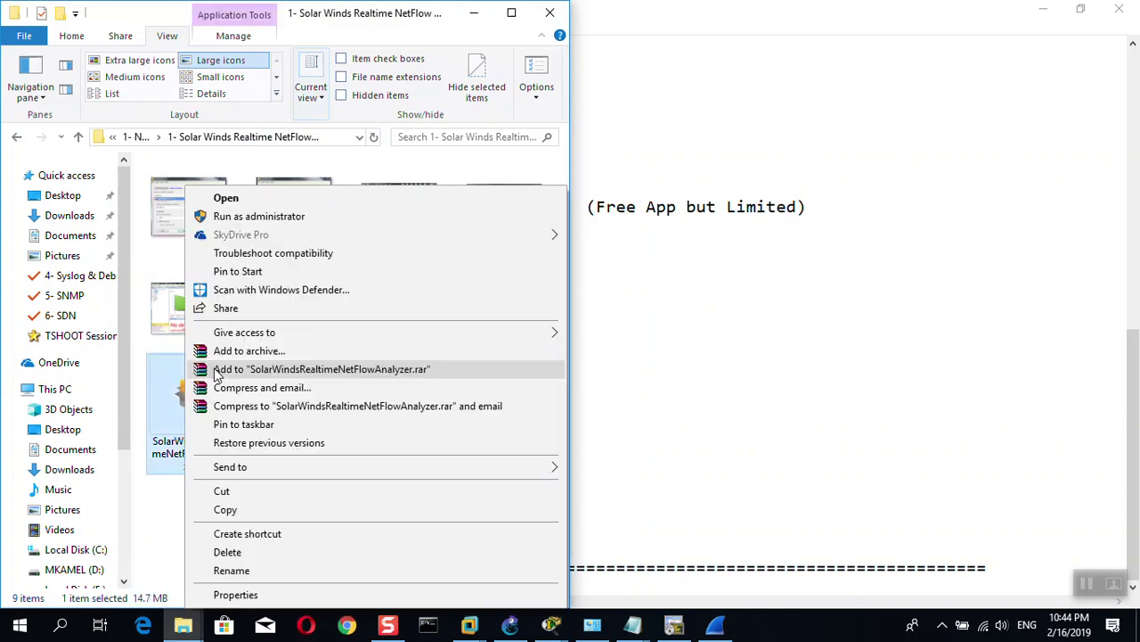
left_click(238, 509)
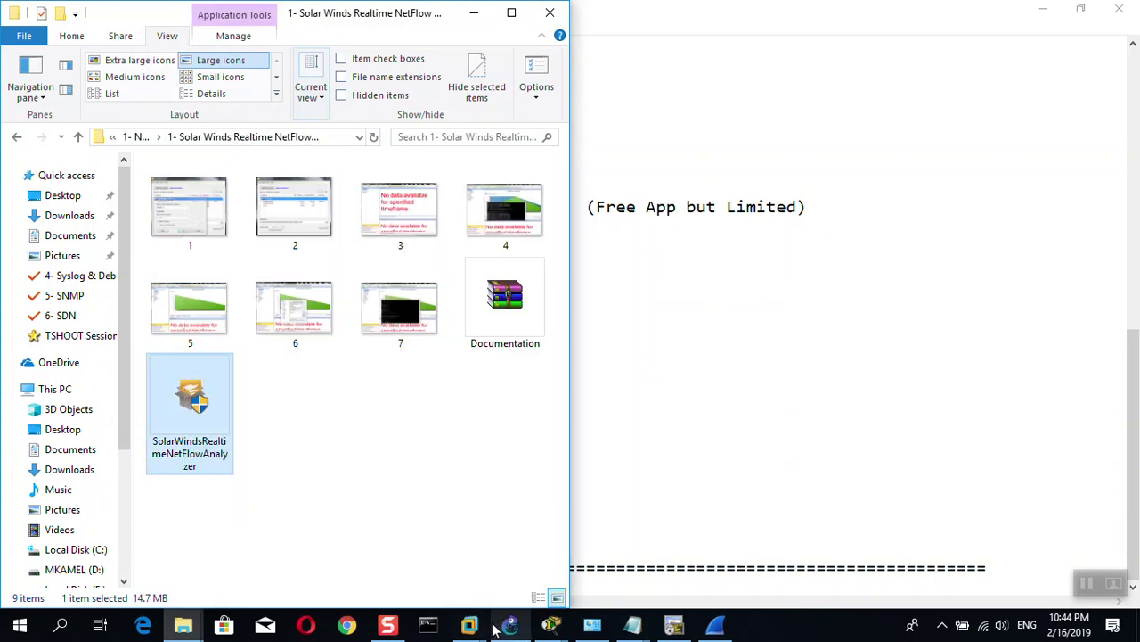
mouse_move(469, 624)
left_click(513, 529)
right_click(434, 276)
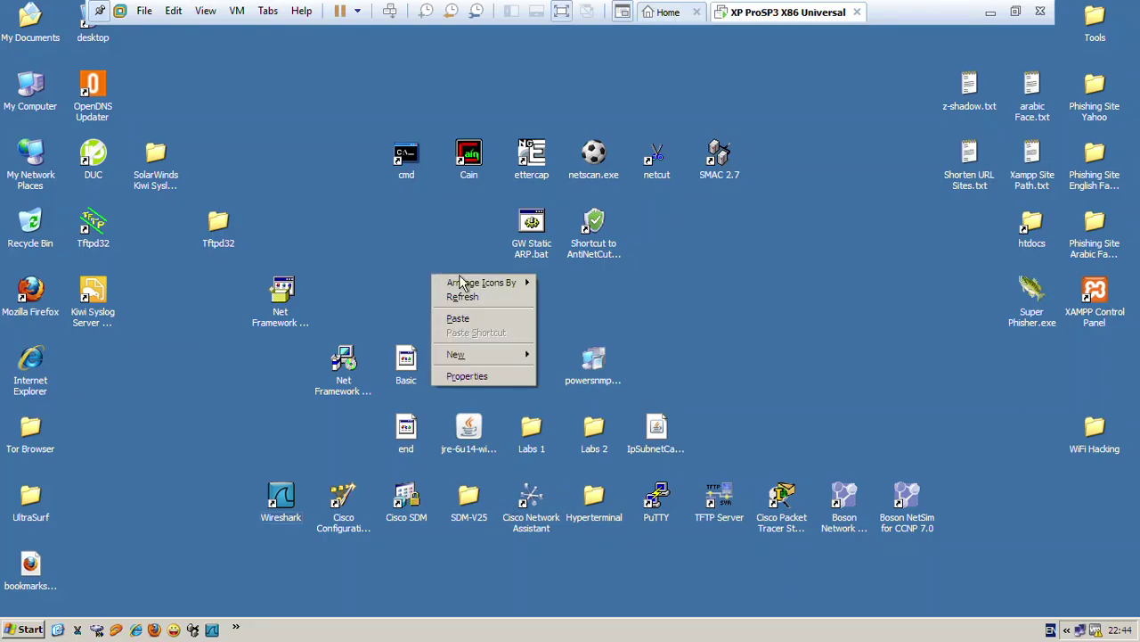
left_click(463, 321)
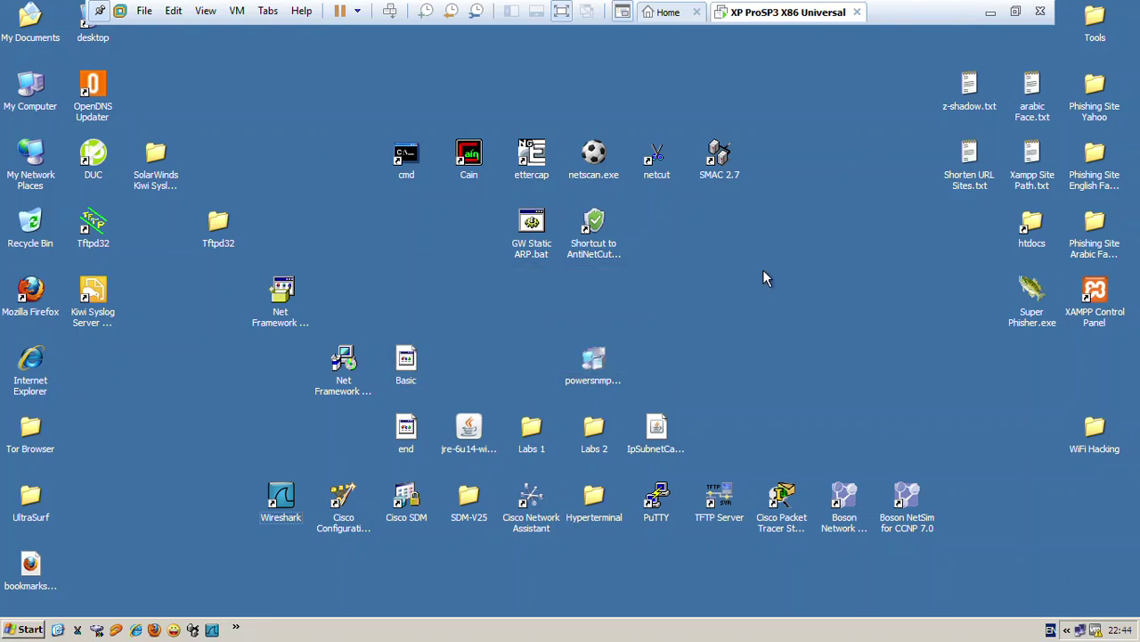
- Install the SolarWinds analyzer with default settings, accepting the license, and launch it
double_click(401, 294)
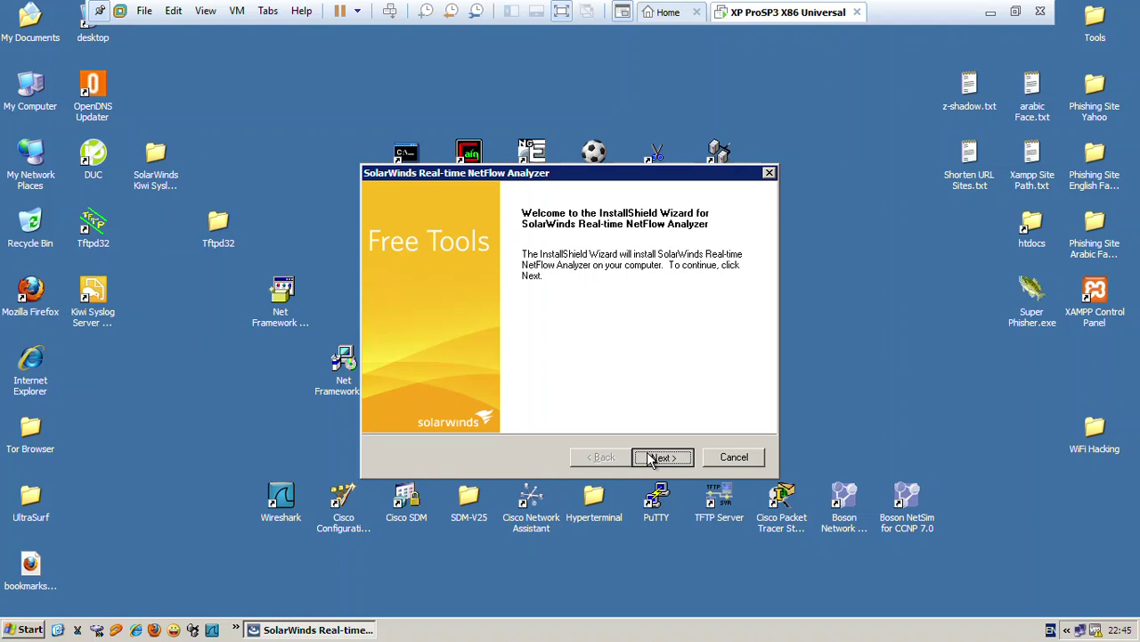
left_click(660, 457)
left_click(476, 395)
left_click(656, 456)
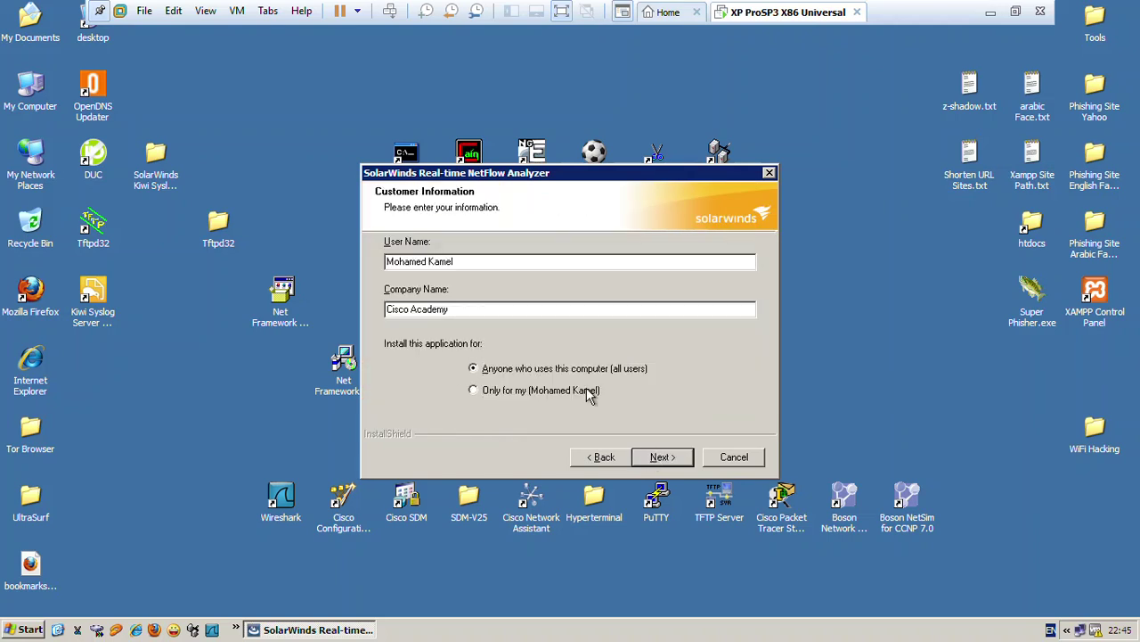
left_click(651, 457)
left_click(655, 458)
left_click(659, 457)
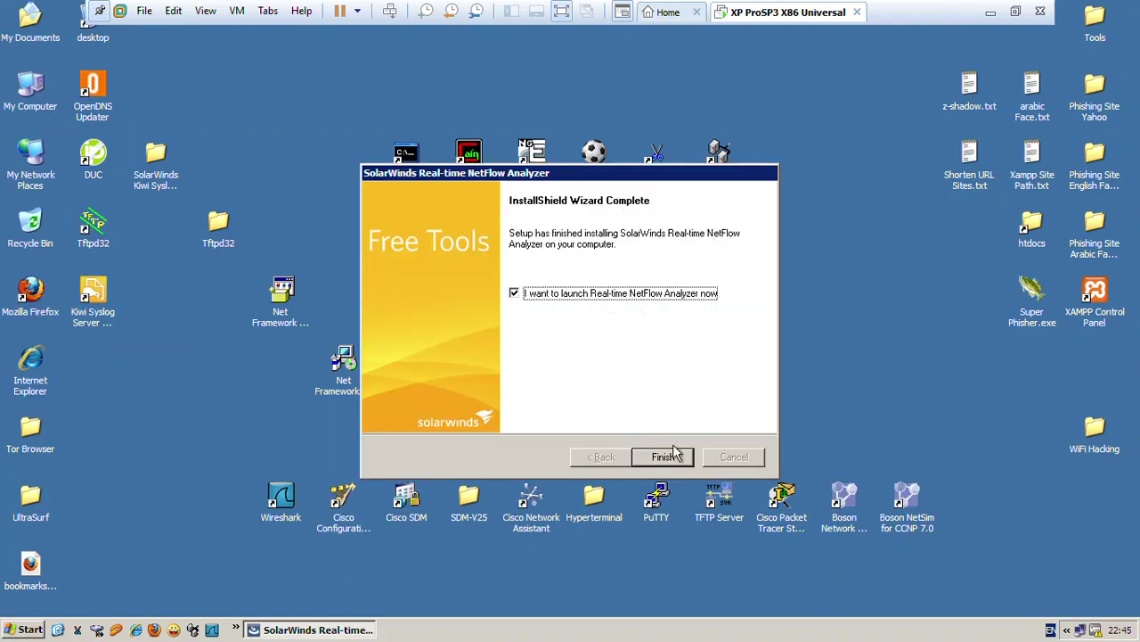
left_click(675, 455)
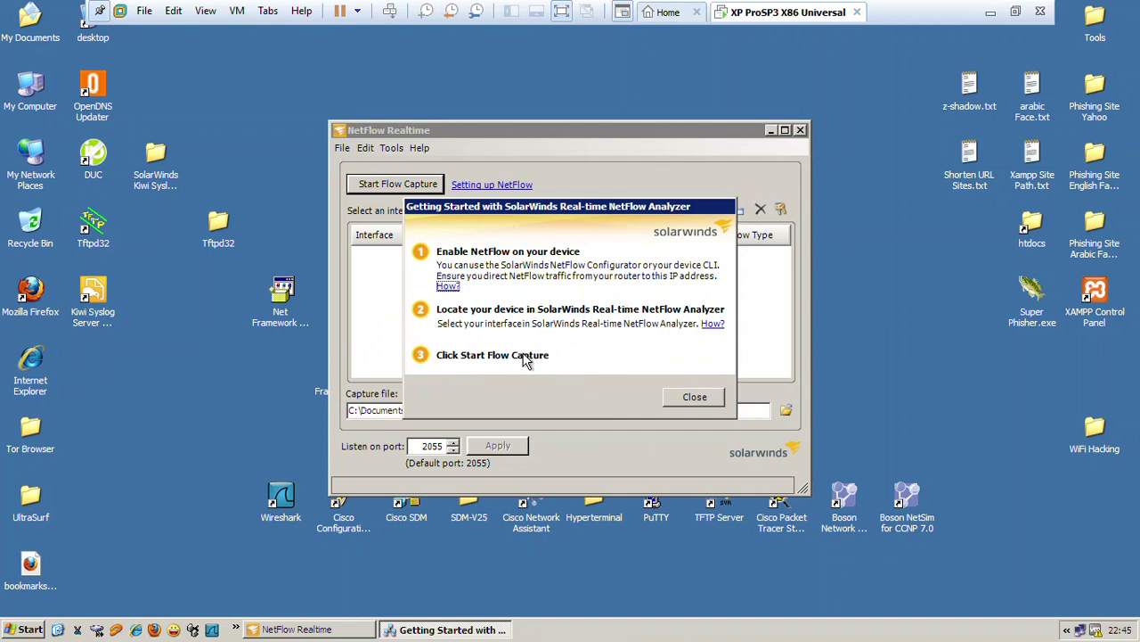
- Dismiss Getting Started, reposition the NetFlow Realtime window, and view the NetFlow setup help
left_click(693, 400)
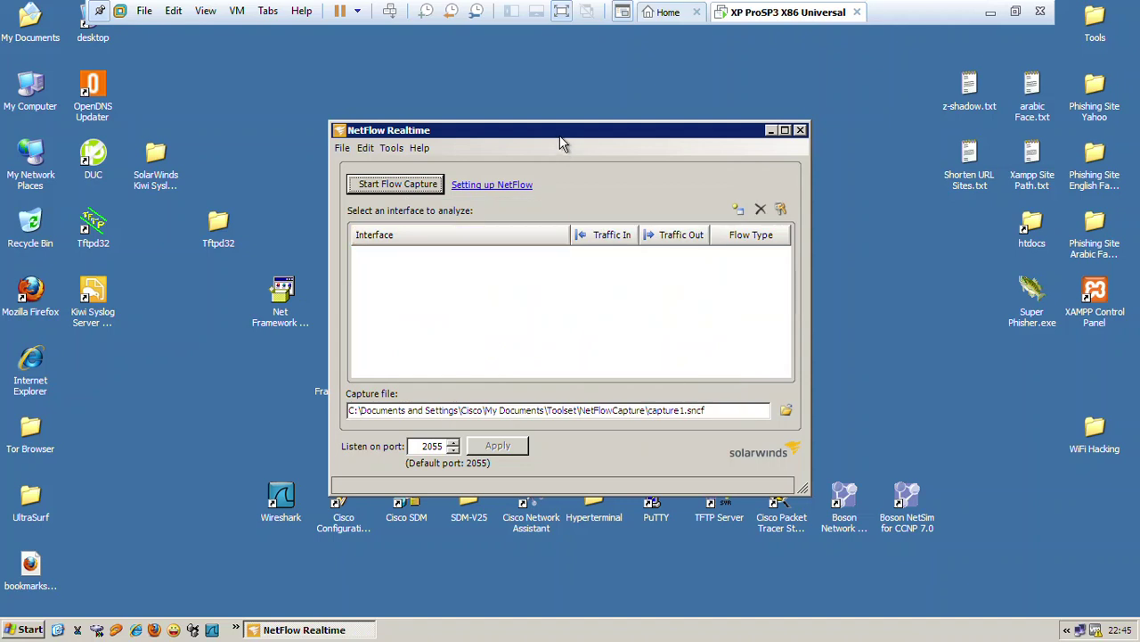
left_click_drag(563, 134, 512, 109)
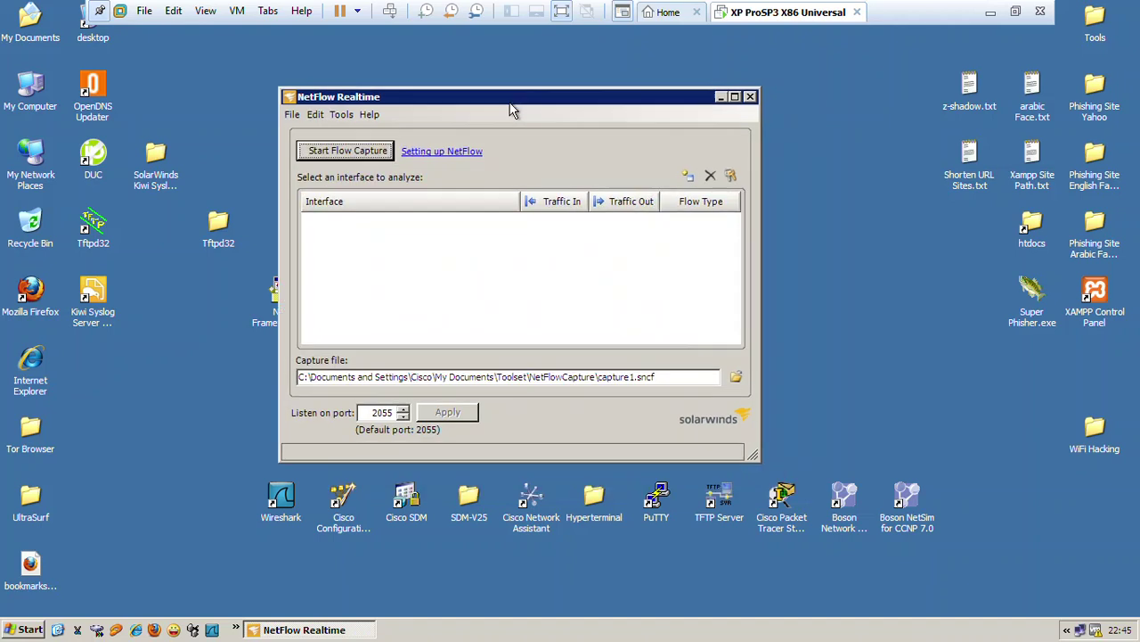
left_click(438, 152)
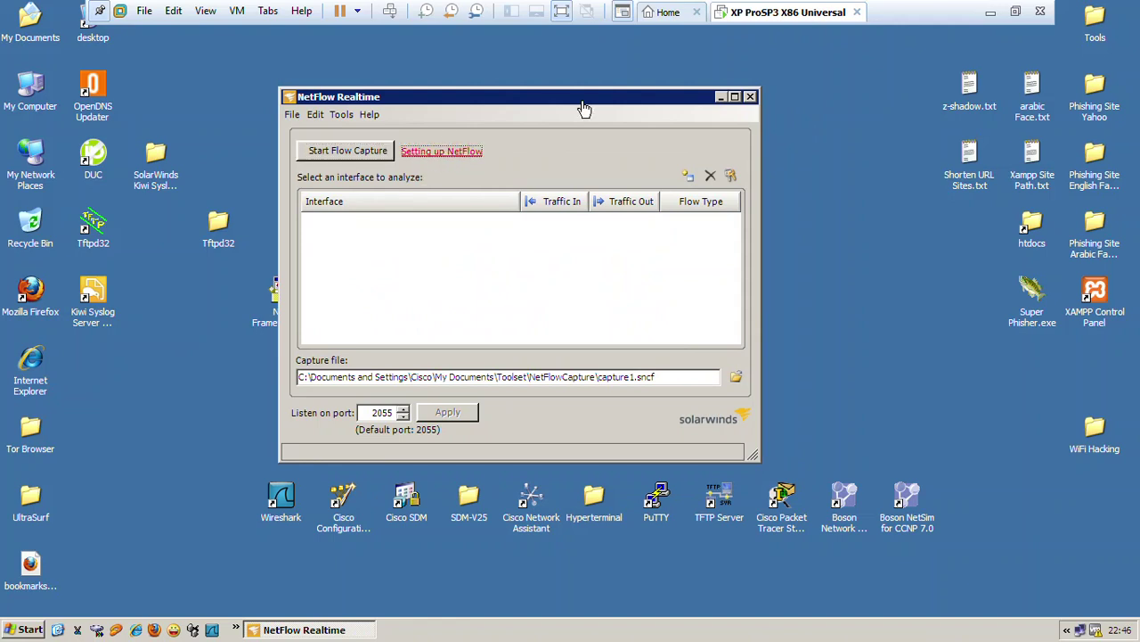
left_click(990, 16)
- Bring the GNS3 RIPv2 lab topology forward and select router R2 beside its NetFlow export notes
left_click(619, 185)
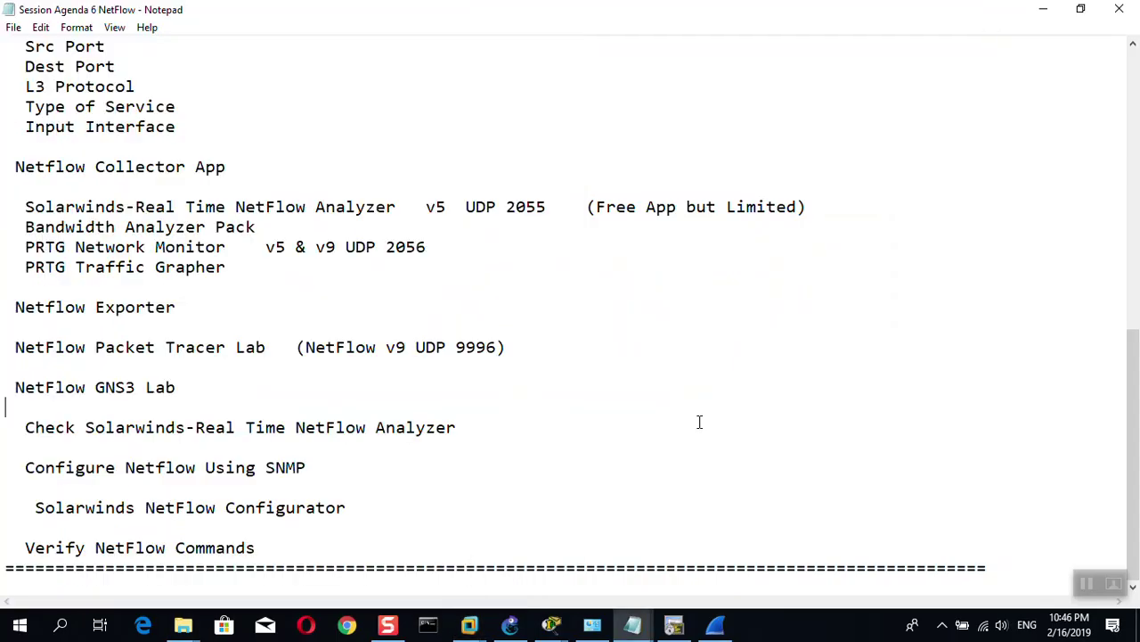
left_click(510, 625)
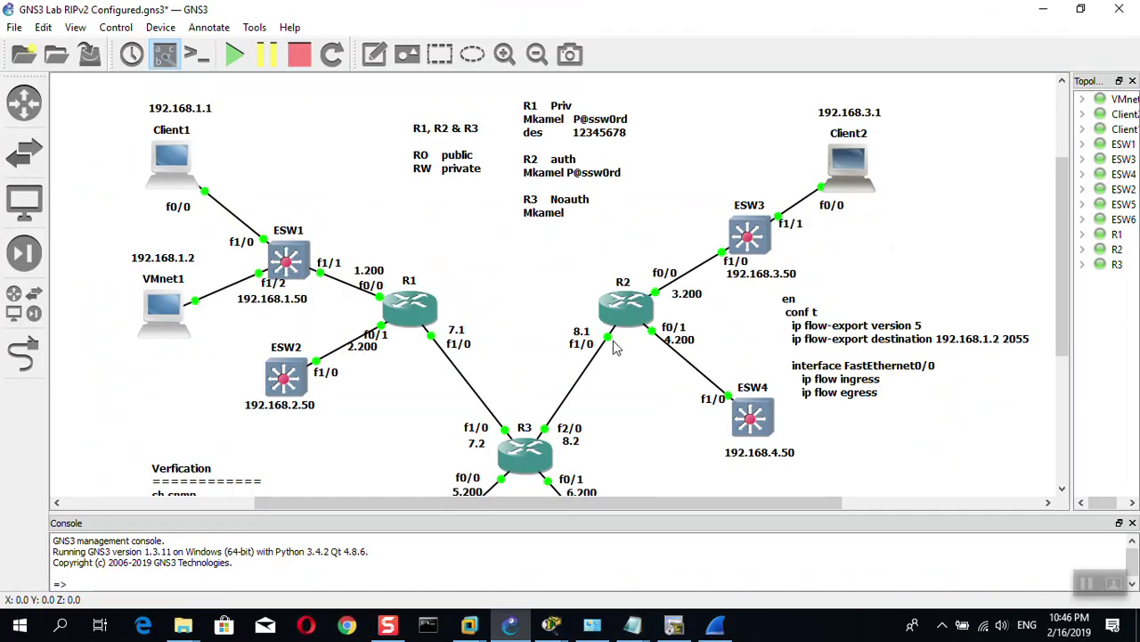
mouse_move(626, 329)
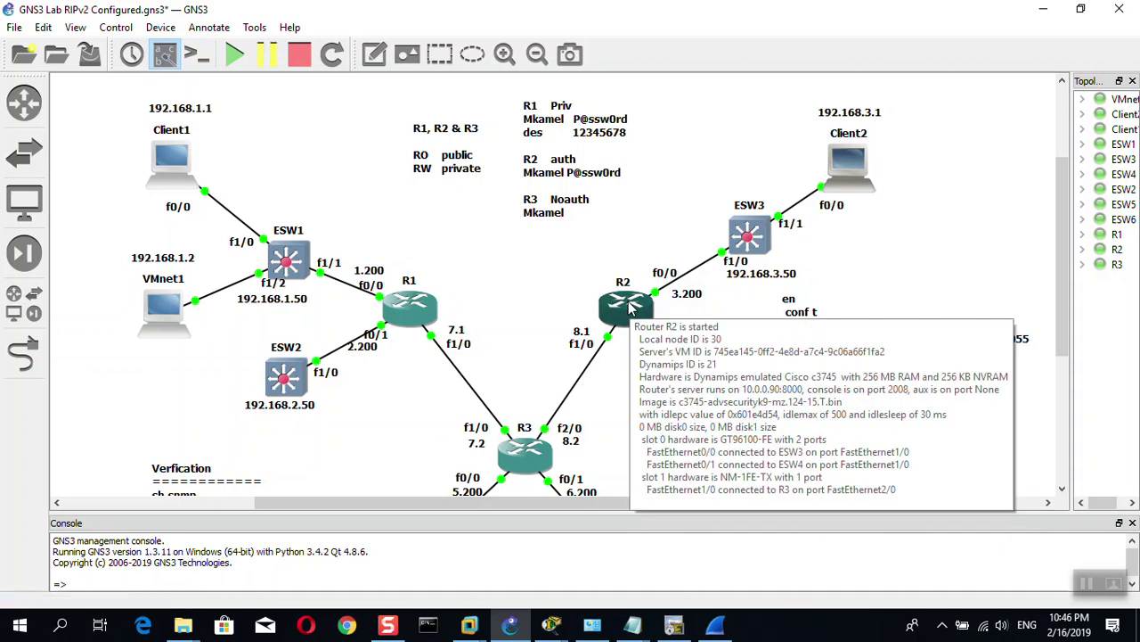
scroll(628, 307, "down", 1)
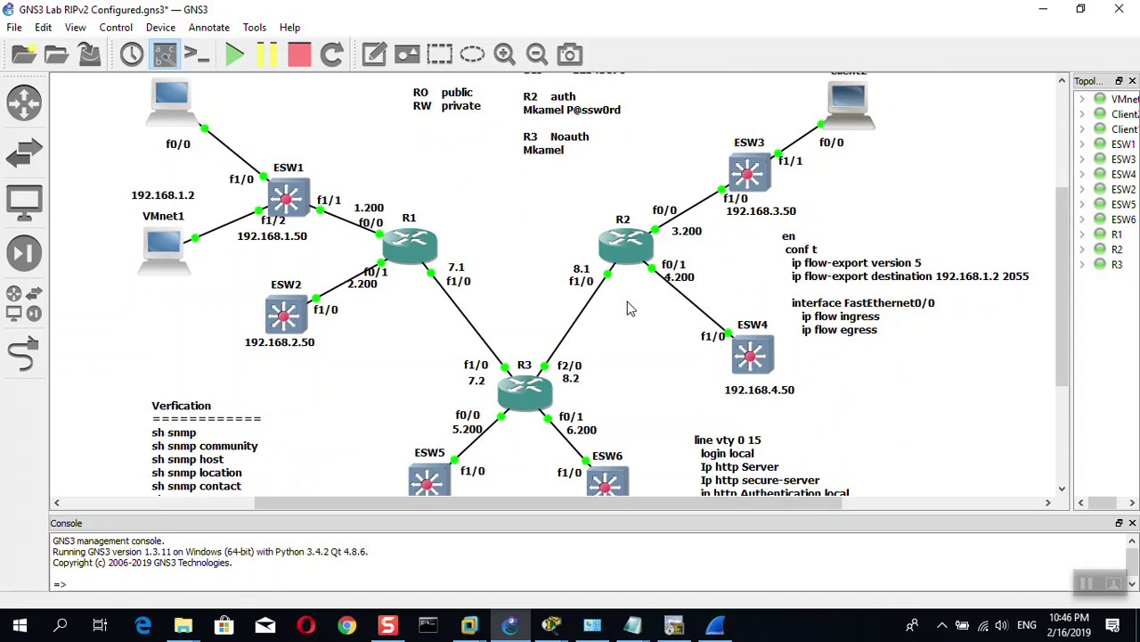
scroll(628, 307, "up", 1)
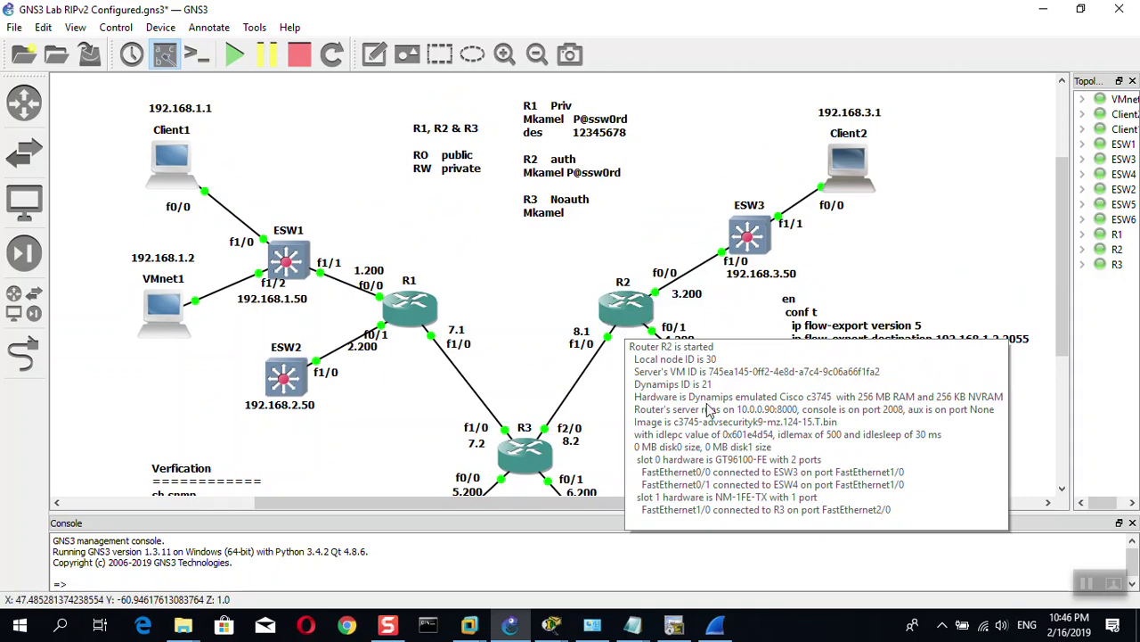
mouse_move(670, 629)
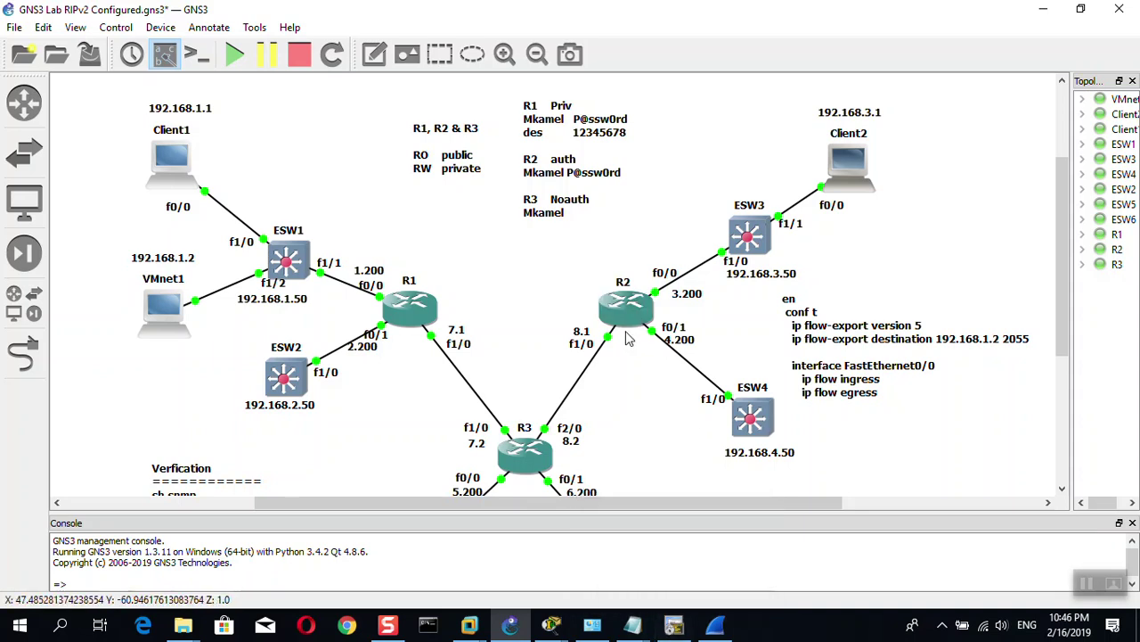
left_click(627, 299)
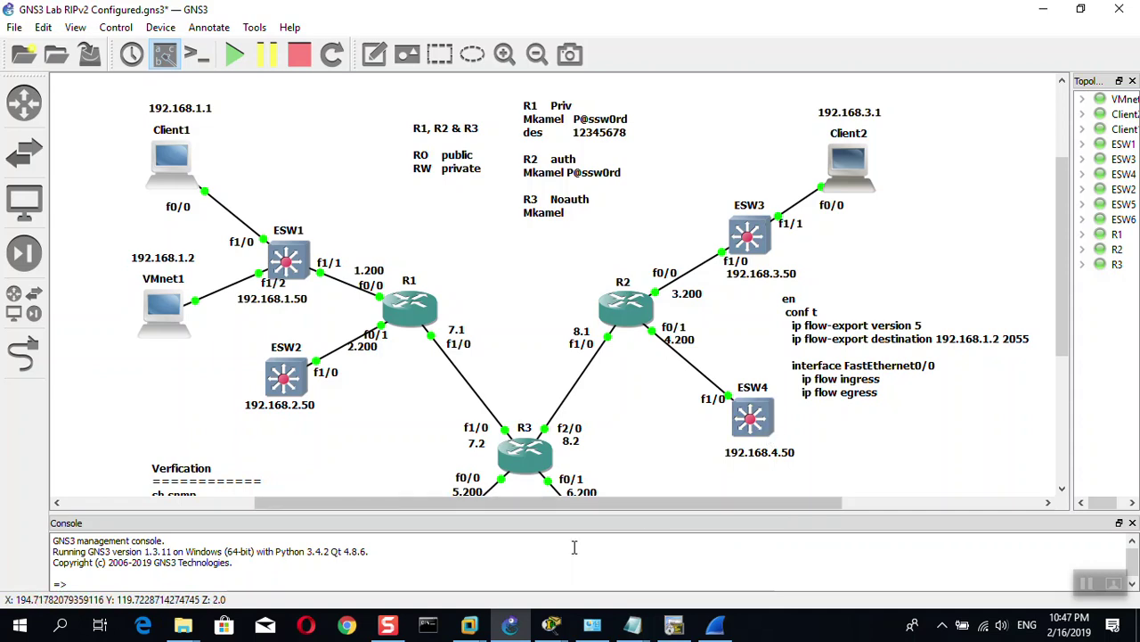
- Return to the XP VM and close the NetFlow documentation and setup help pages
mouse_move(469, 624)
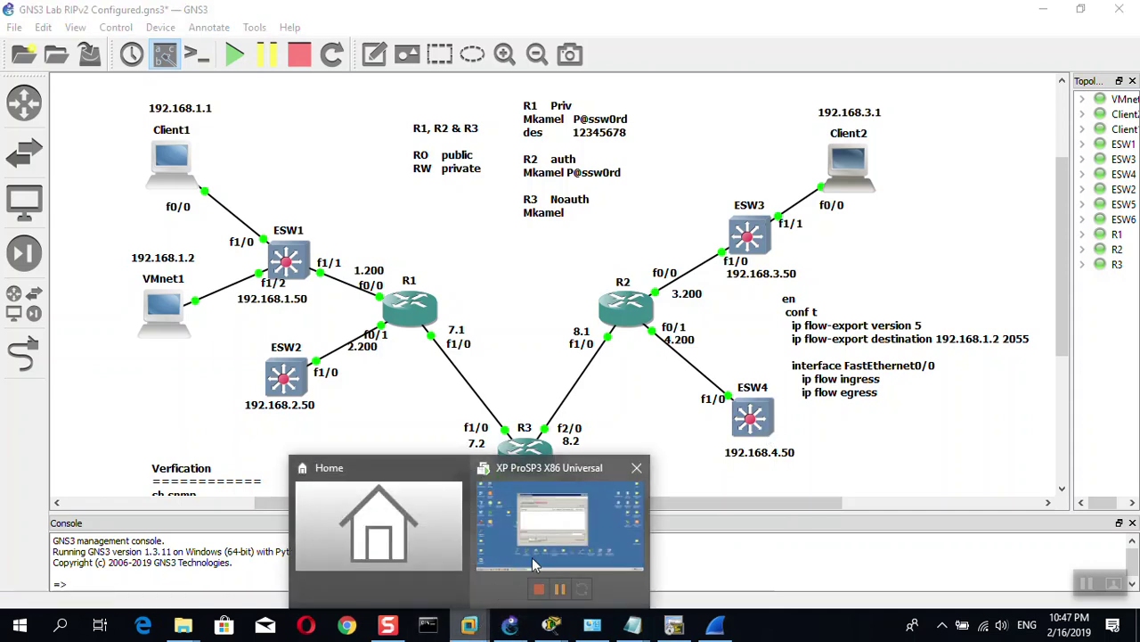
left_click(535, 563)
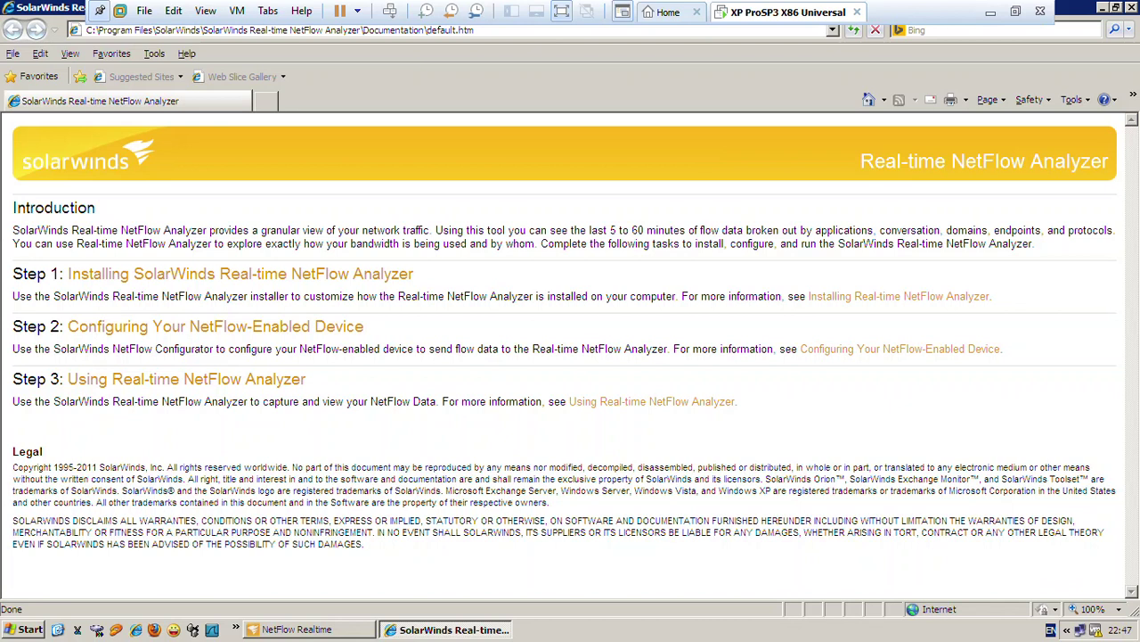
left_click(1129, 7)
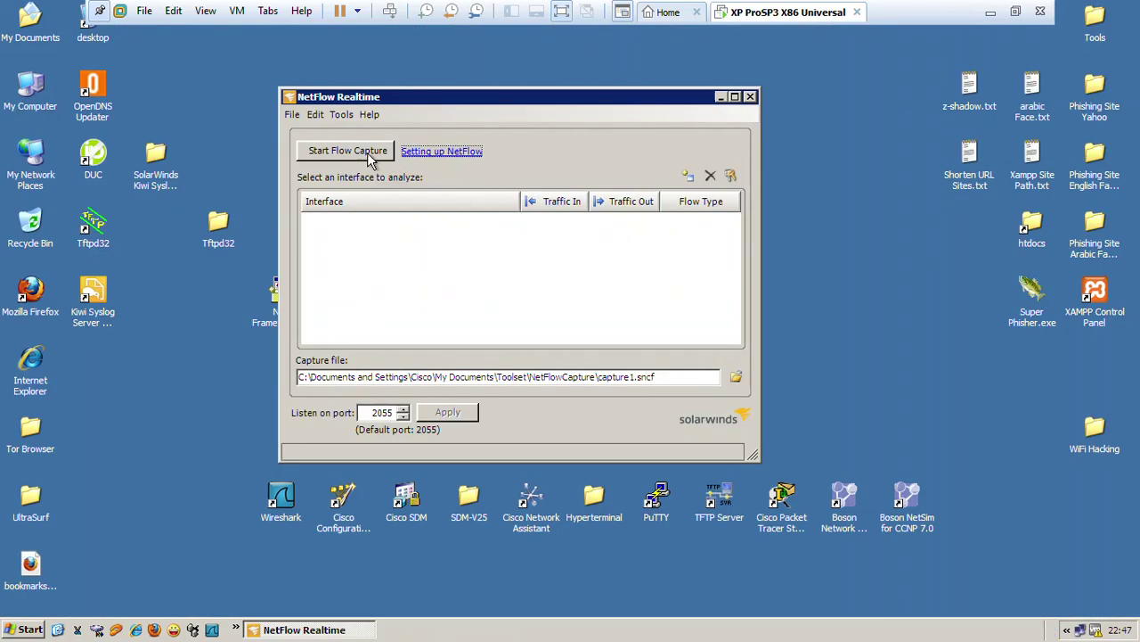
left_click(422, 156)
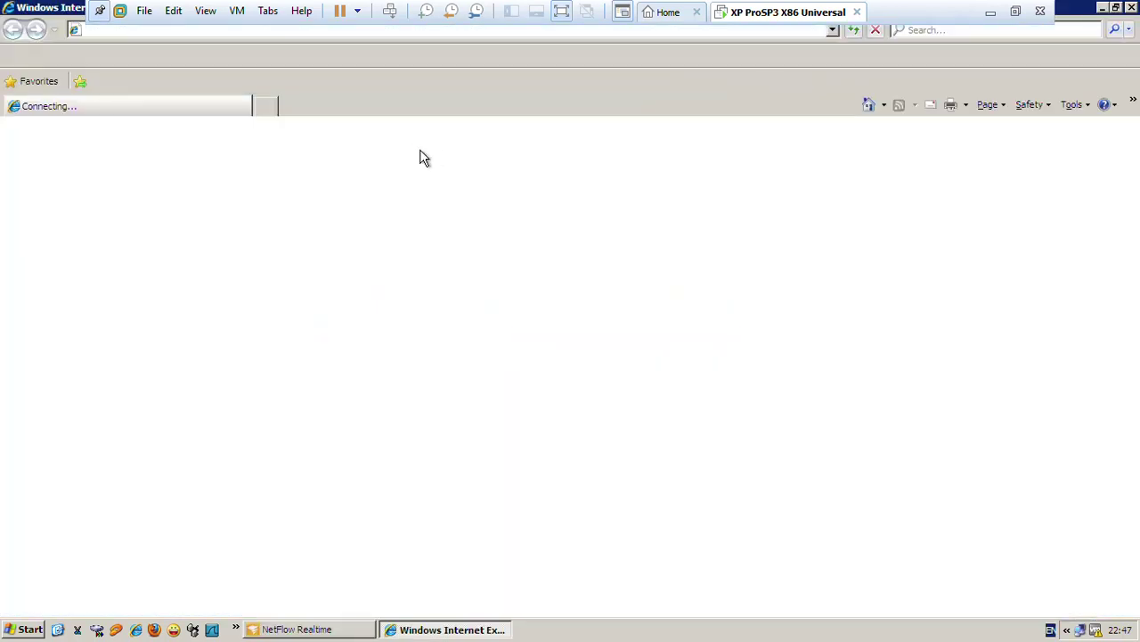
left_click(1131, 7)
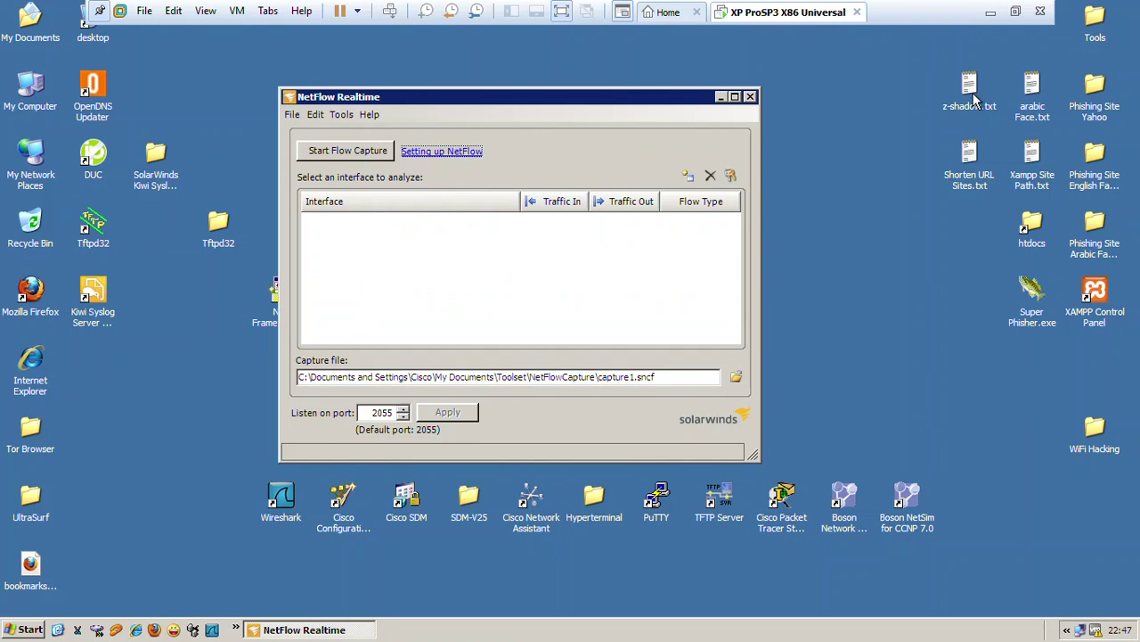
- Start adding a NetFlow device and enter the router address 192.168.8.1
left_click(689, 175)
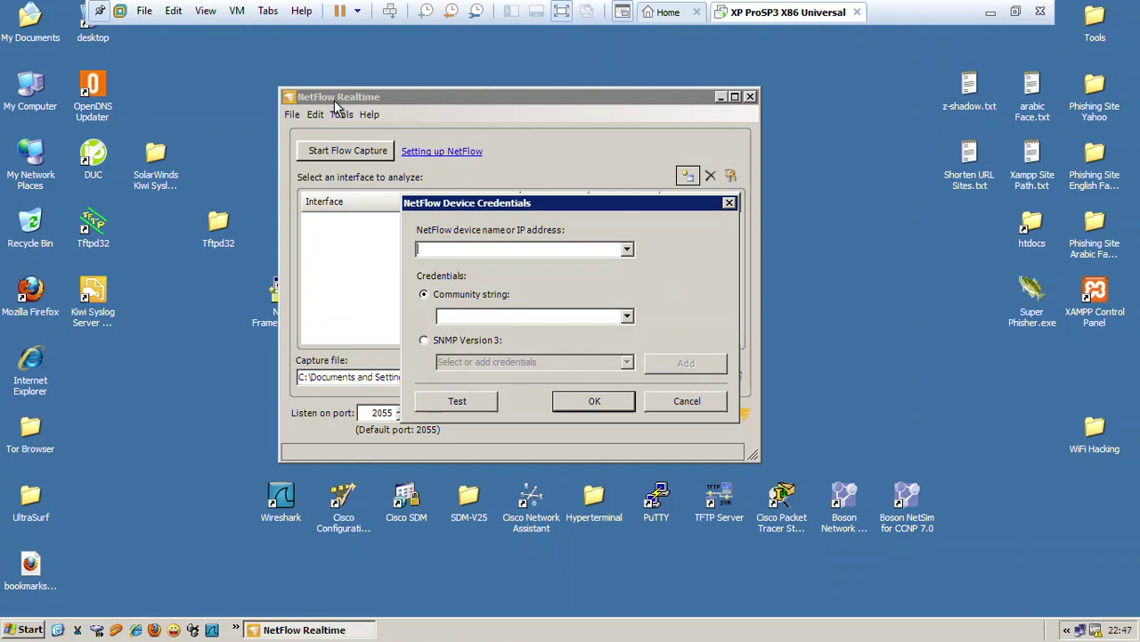
left_click(629, 254)
left_click(532, 260)
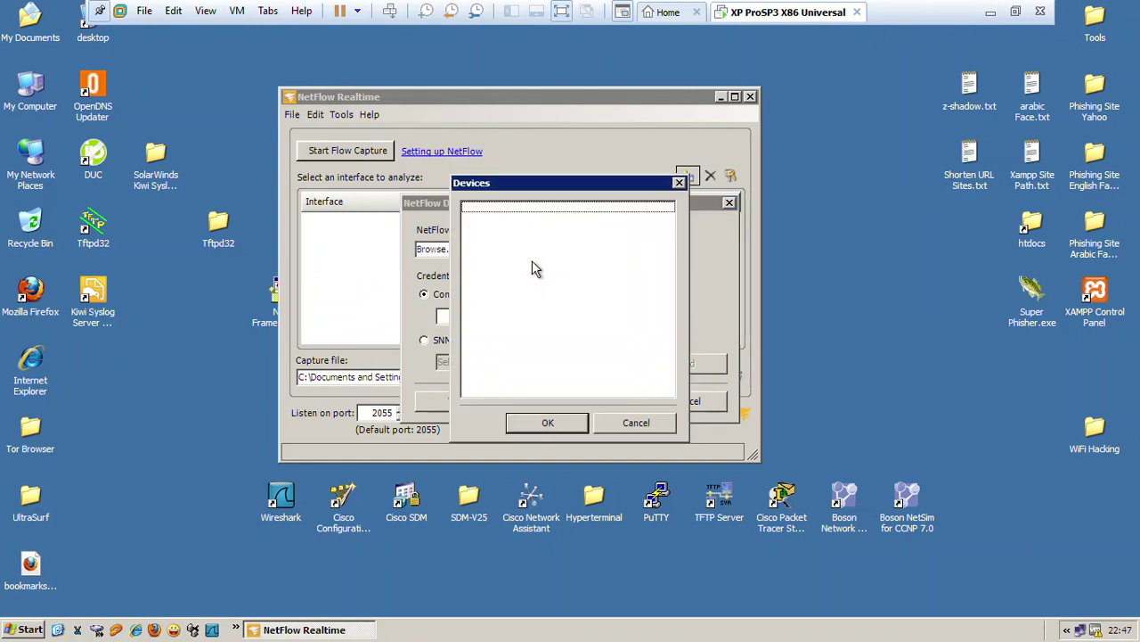
left_click(633, 422)
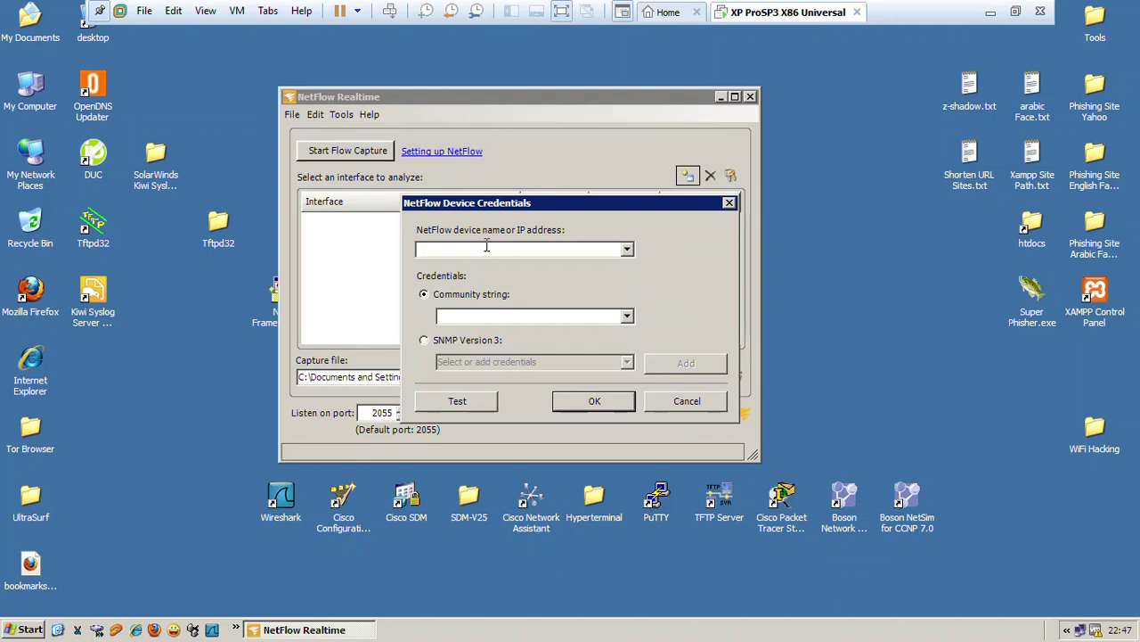
type("192.168")
- Try an SNMPv3 credential set with no authentication or encryption, then cancel it
left_click(464, 342)
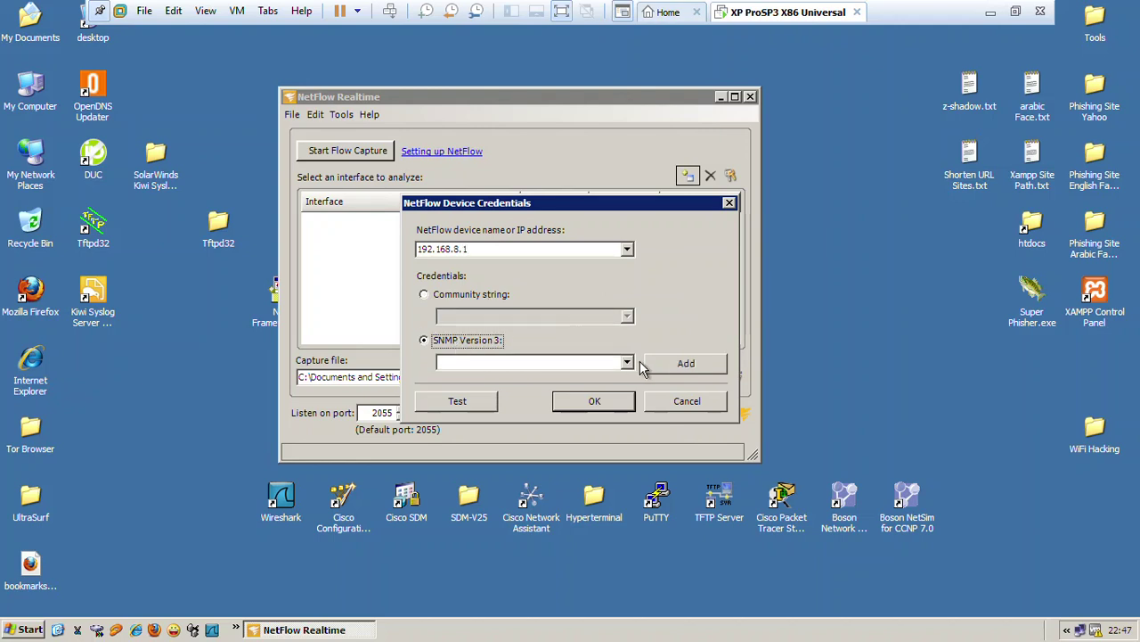
left_click(673, 366)
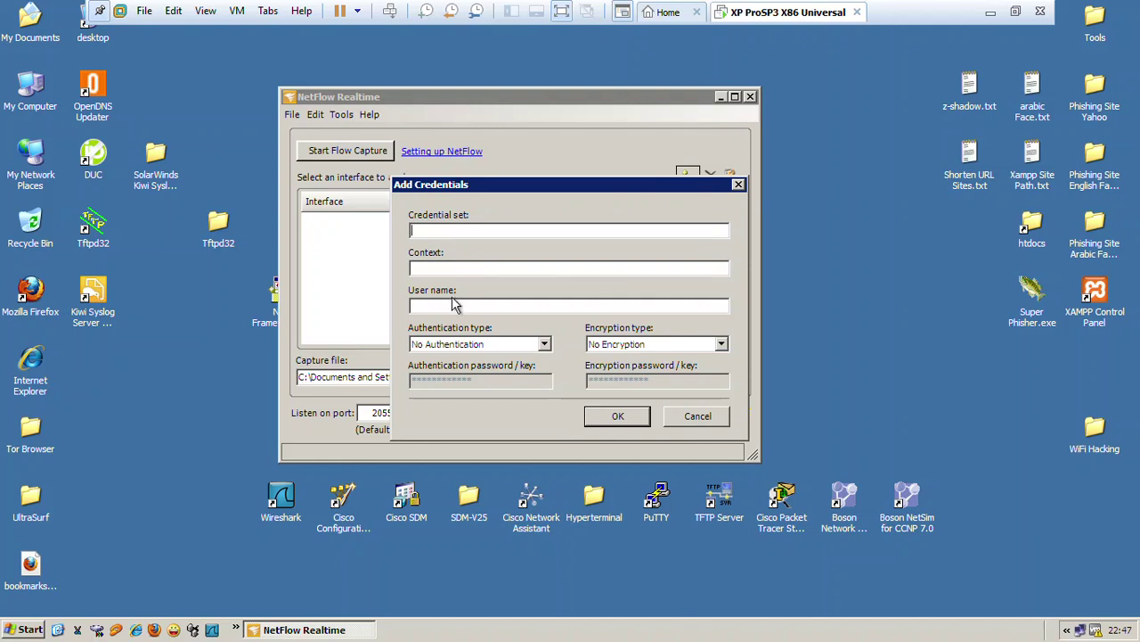
left_click(474, 344)
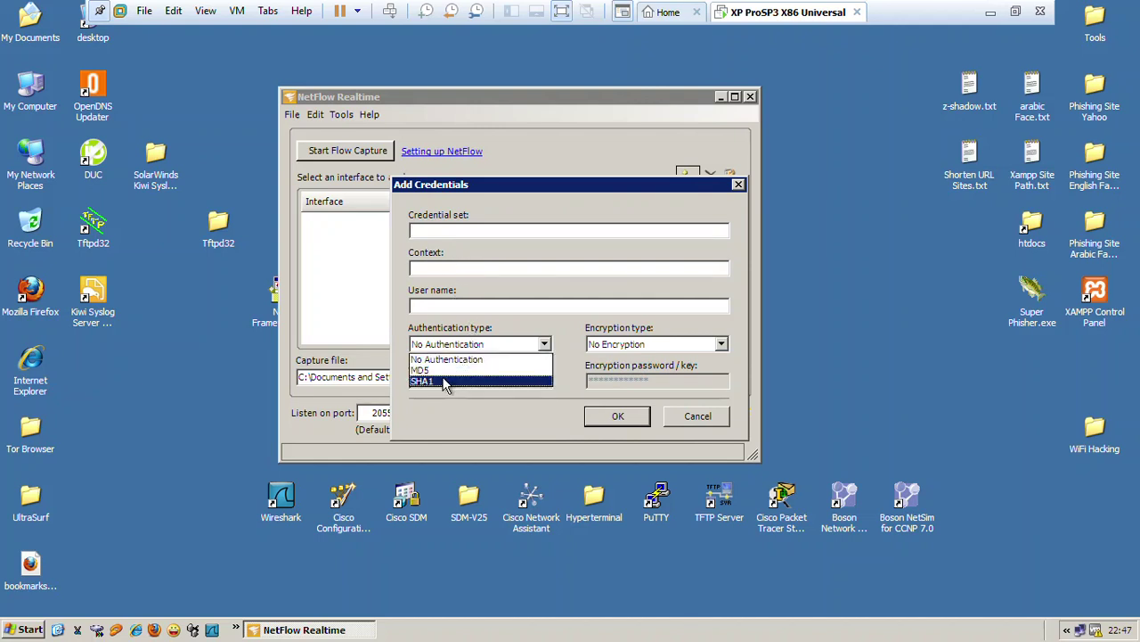
left_click(446, 359)
left_click(662, 344)
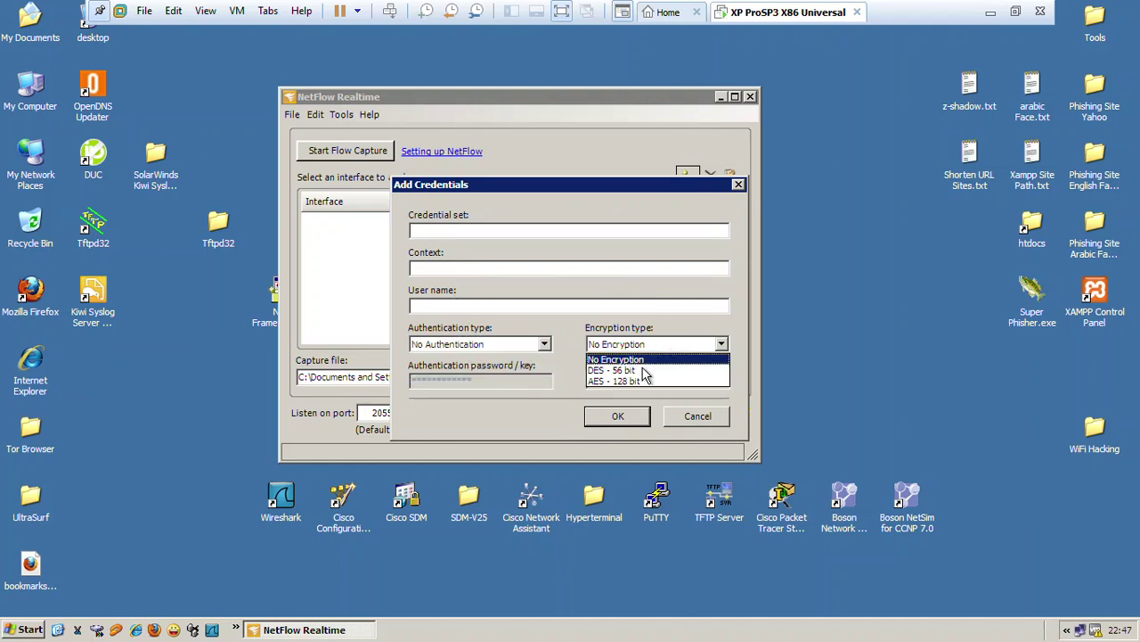
left_click(501, 377)
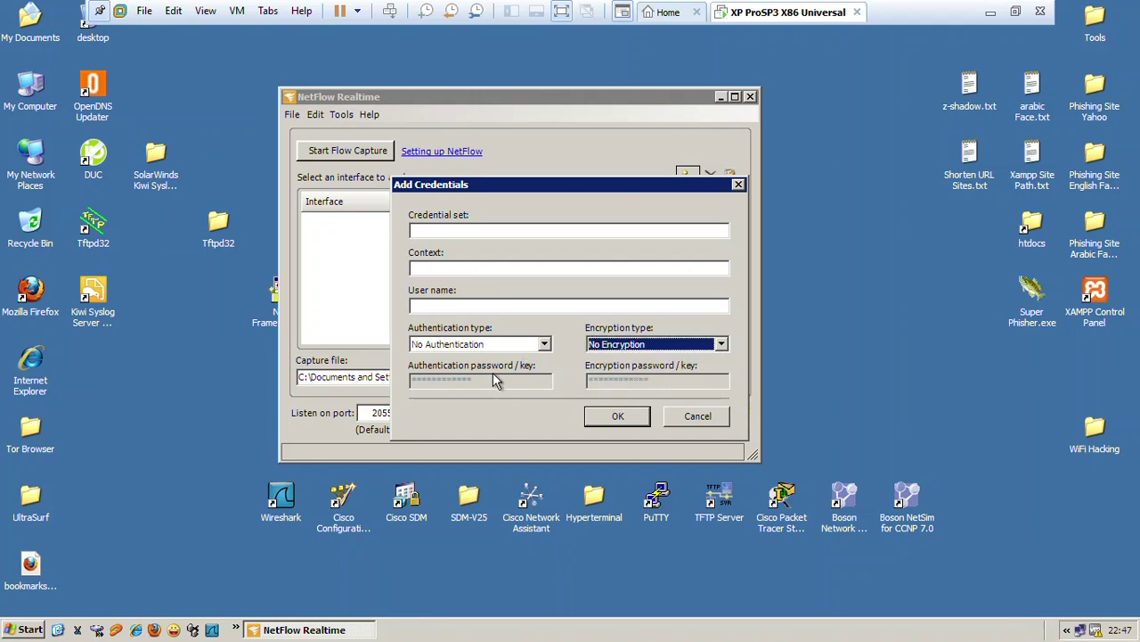
left_click(690, 412)
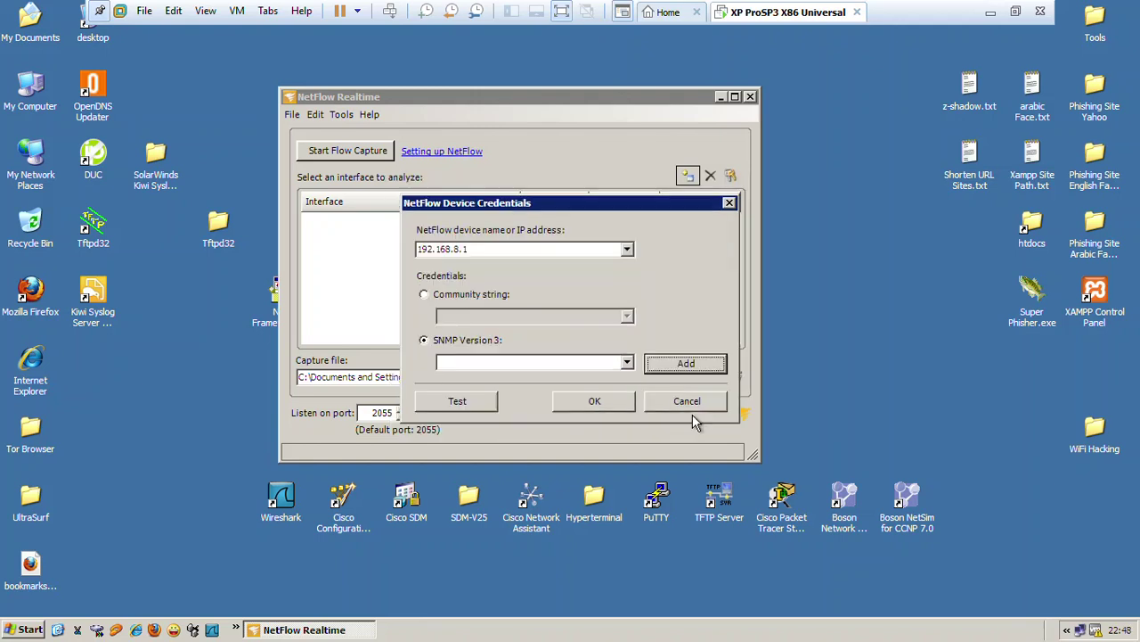
- Switch back to community-string credentials and check the GNS3 router notes before returning
left_click(481, 294)
left_click(534, 315)
left_click(628, 317)
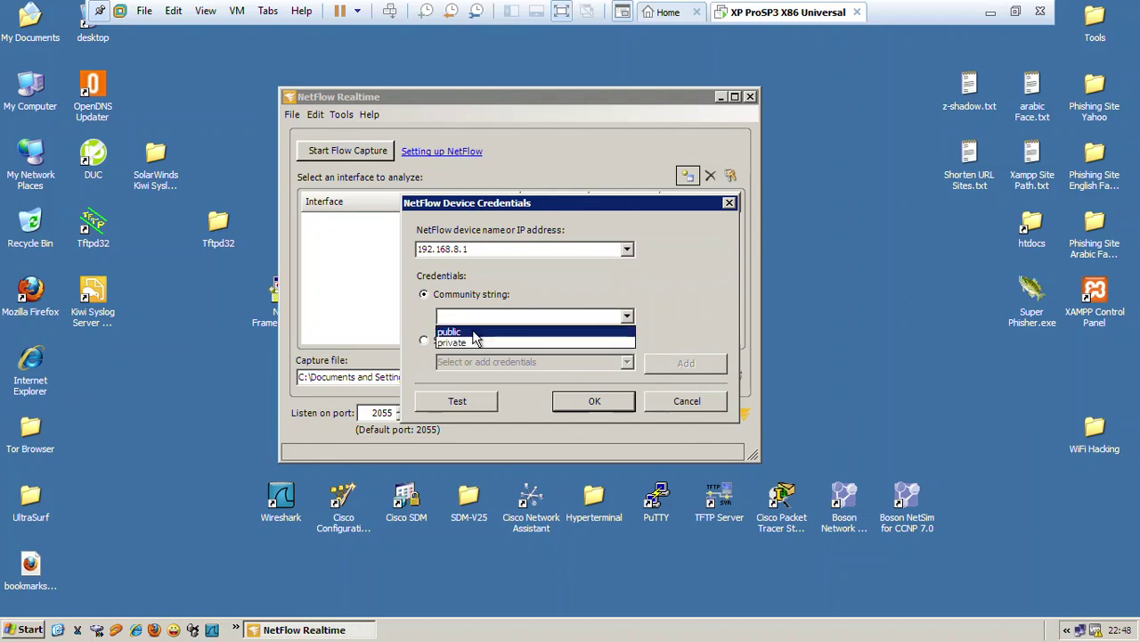
left_click(622, 282)
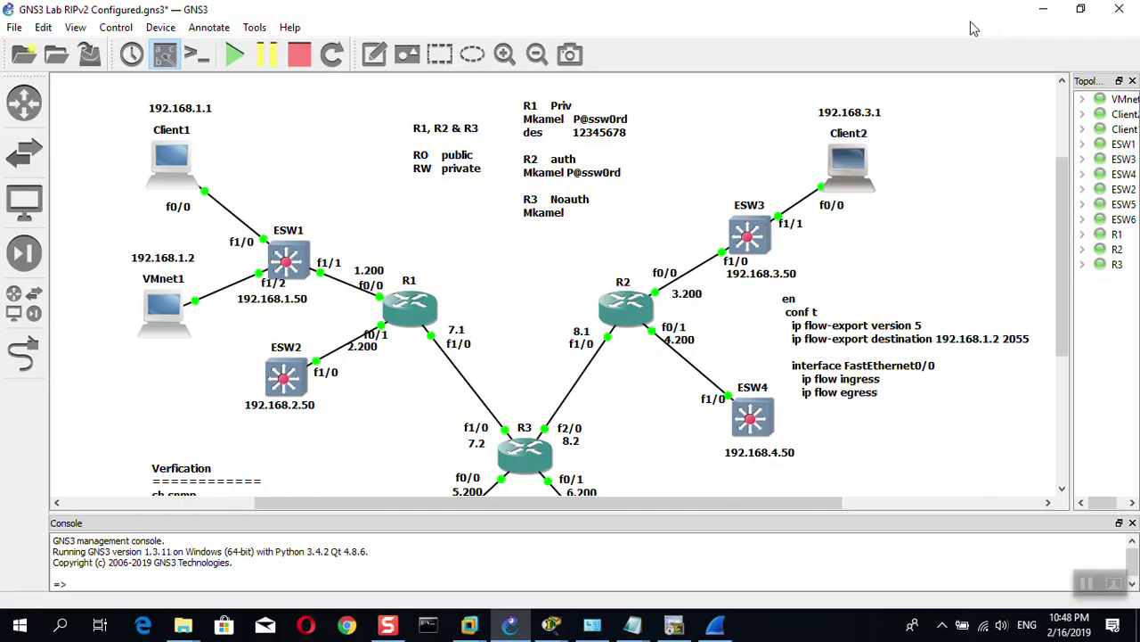
left_click(990, 11)
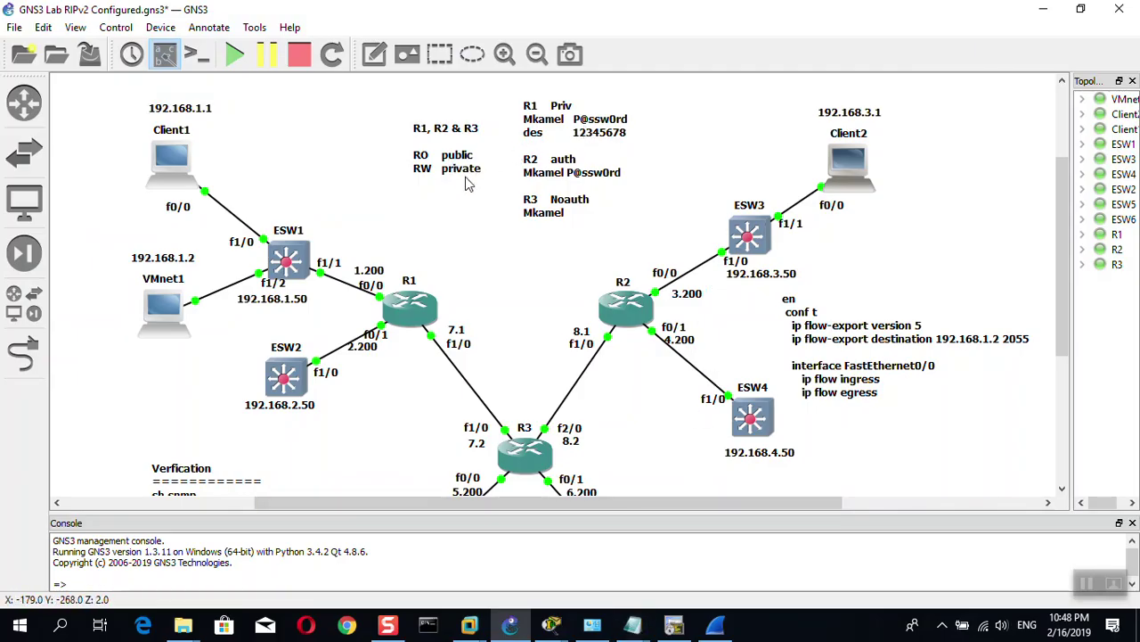
left_click(469, 624)
left_click(526, 558)
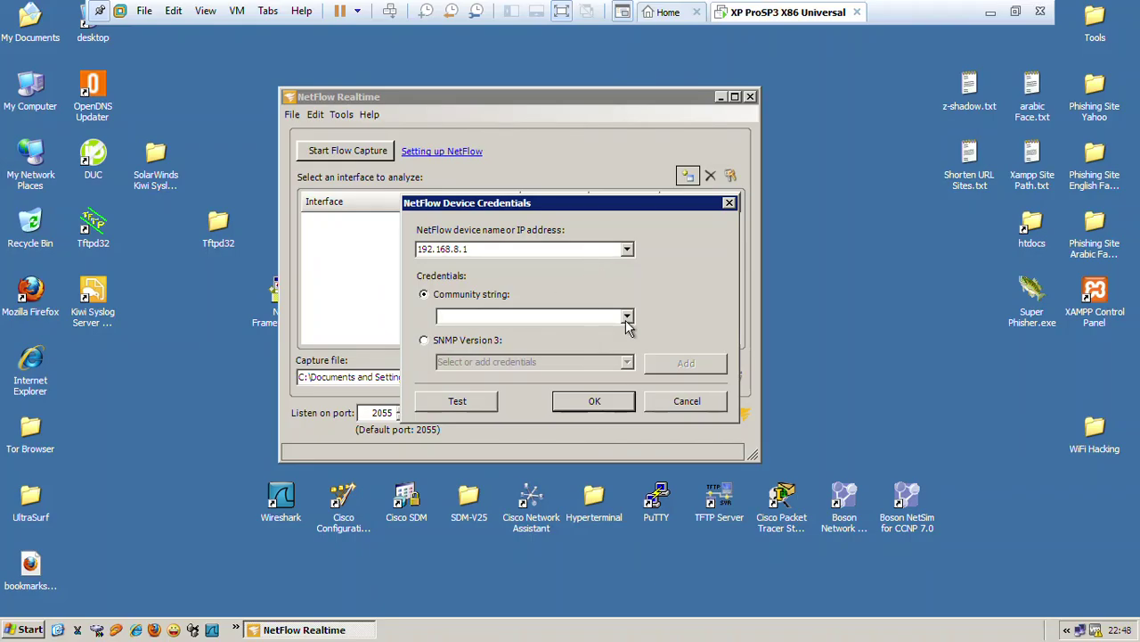
- Choose the read-write community string, pass the test, store it, and expand R5
left_click(626, 318)
left_click(503, 340)
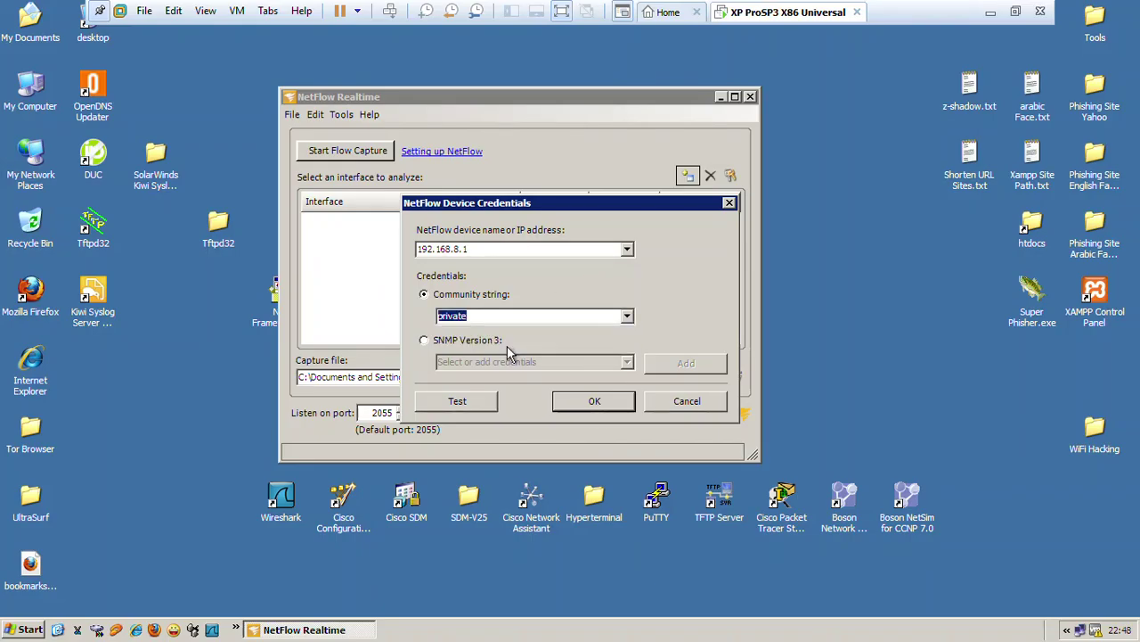
left_click(484, 402)
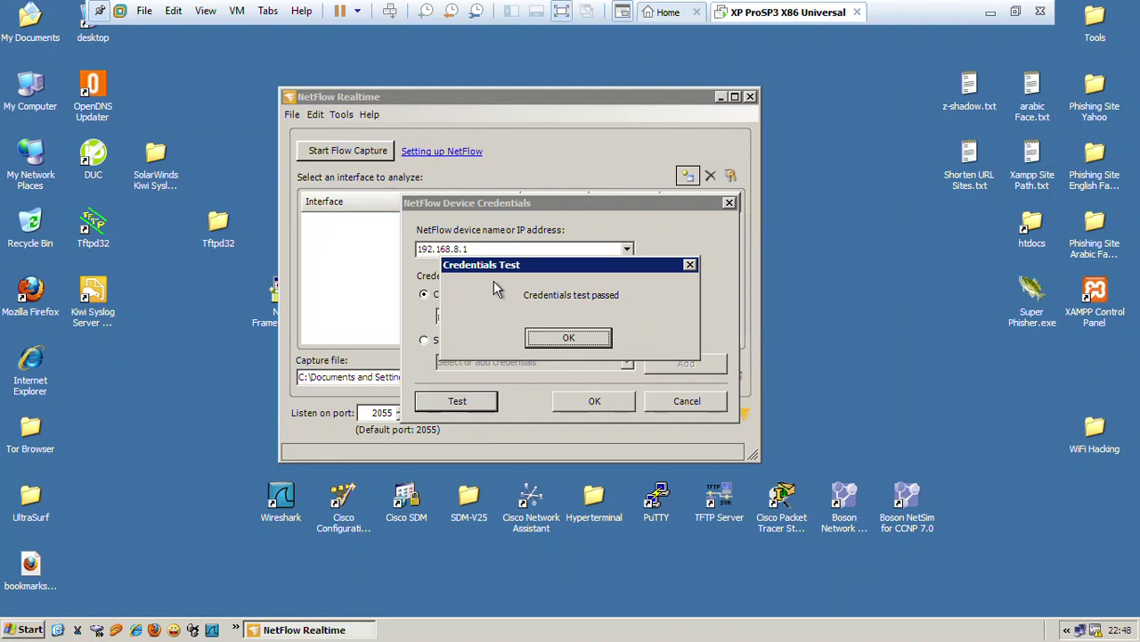
left_click_drag(577, 268, 624, 269)
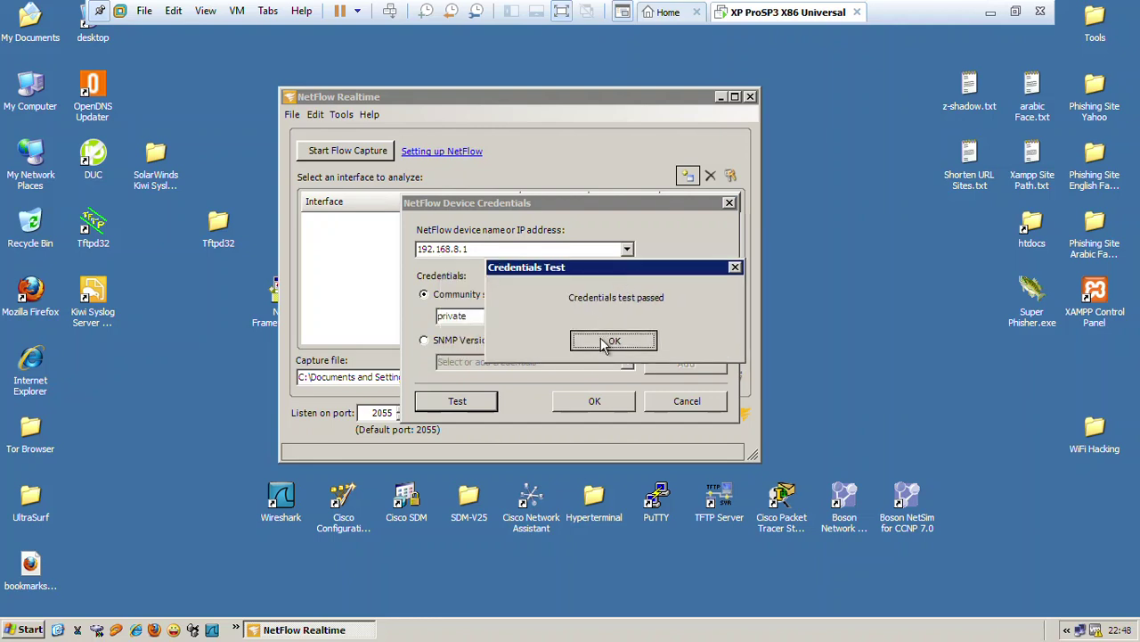
left_click(604, 343)
left_click(594, 401)
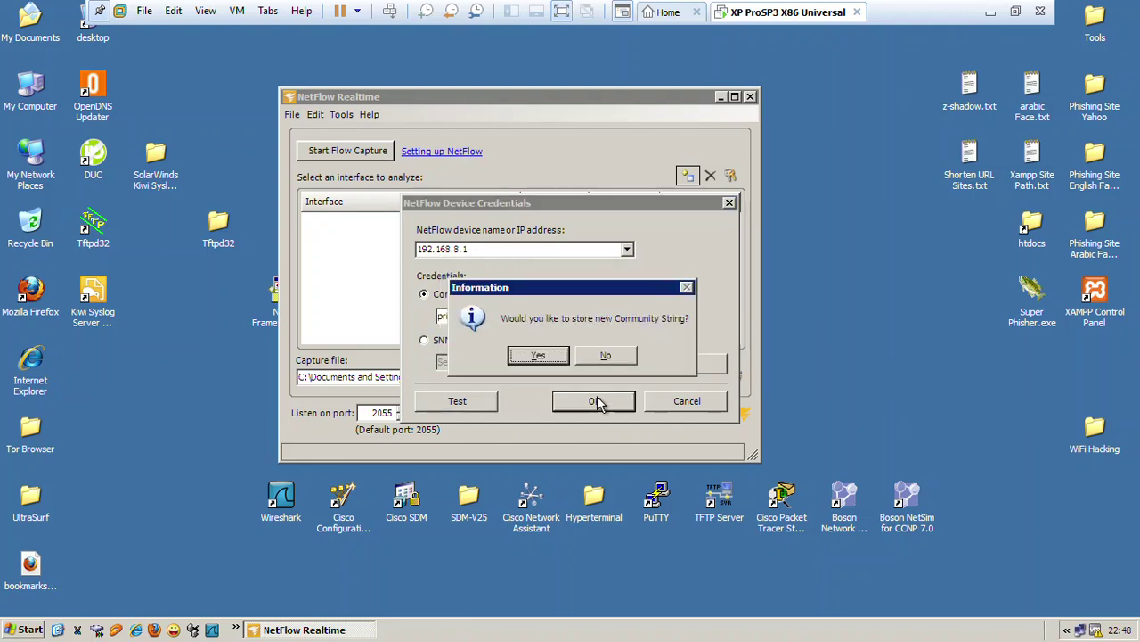
left_click(538, 356)
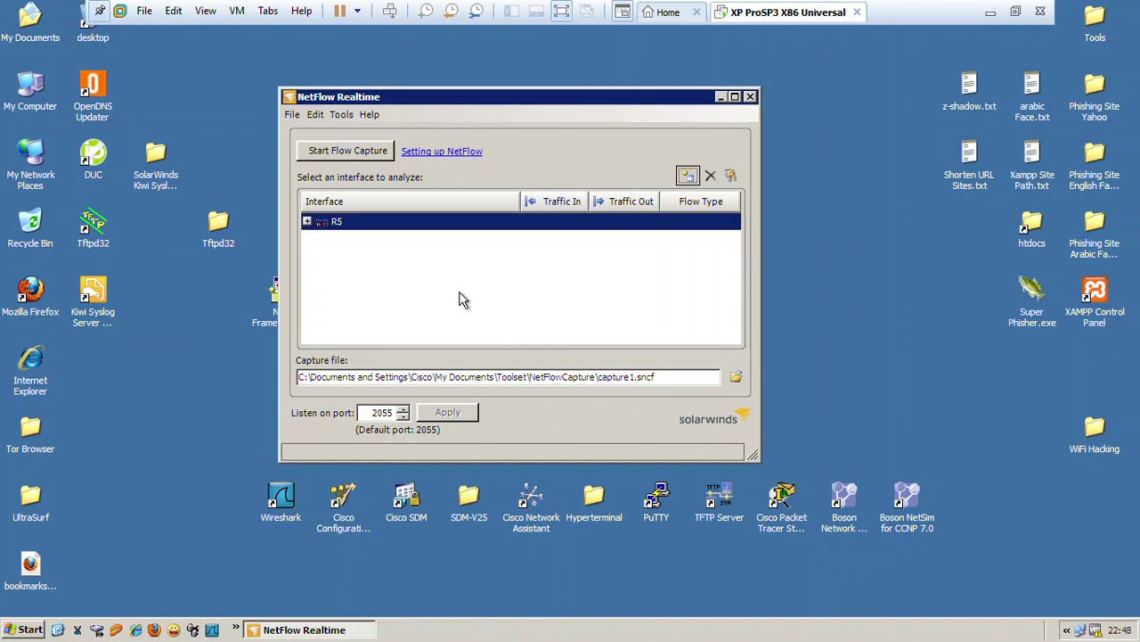
left_click(307, 222)
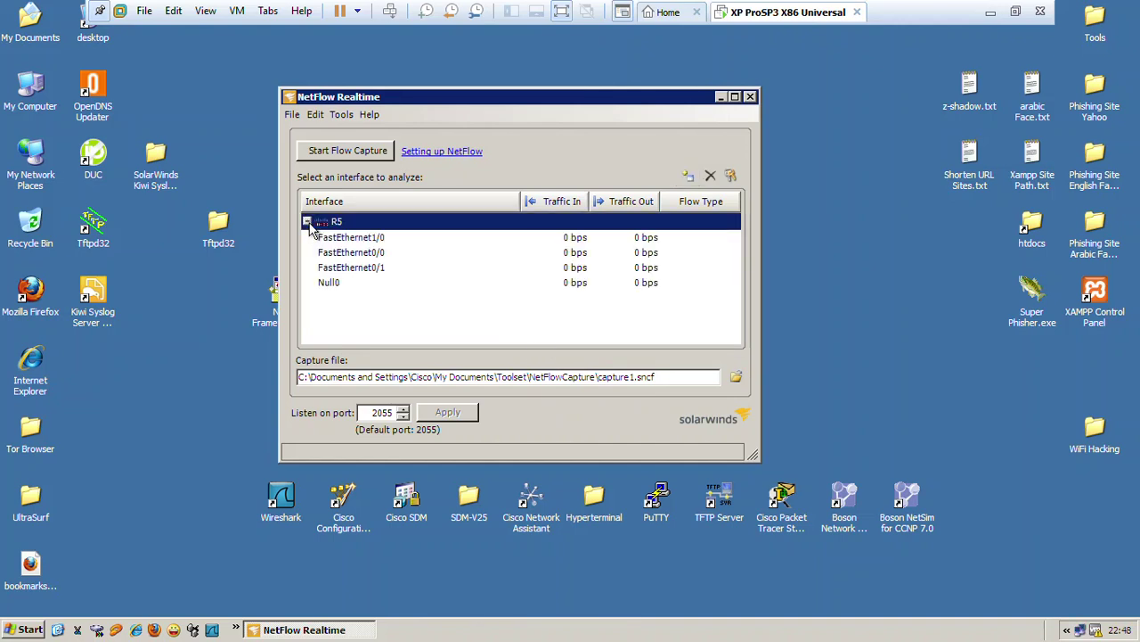
- Select R5's FastEthernet1/0, 0/0 and 0/1 interfaces and maximize the NetFlow window
left_click(369, 238)
left_click(368, 253)
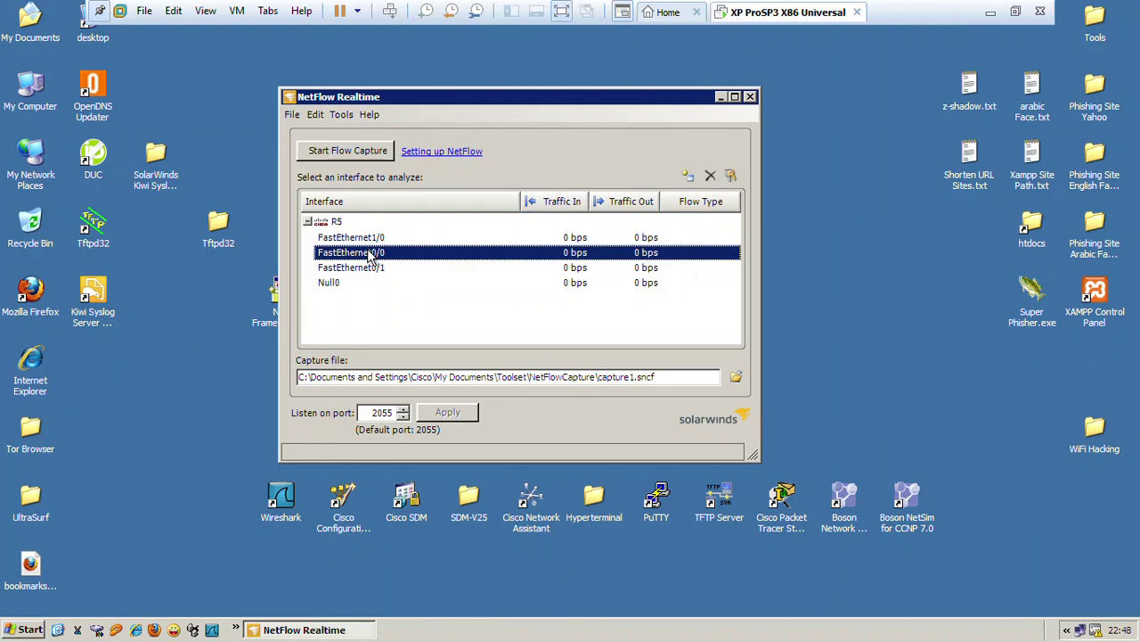
left_click(369, 266)
left_click(371, 238)
left_click(370, 253)
left_click(736, 97)
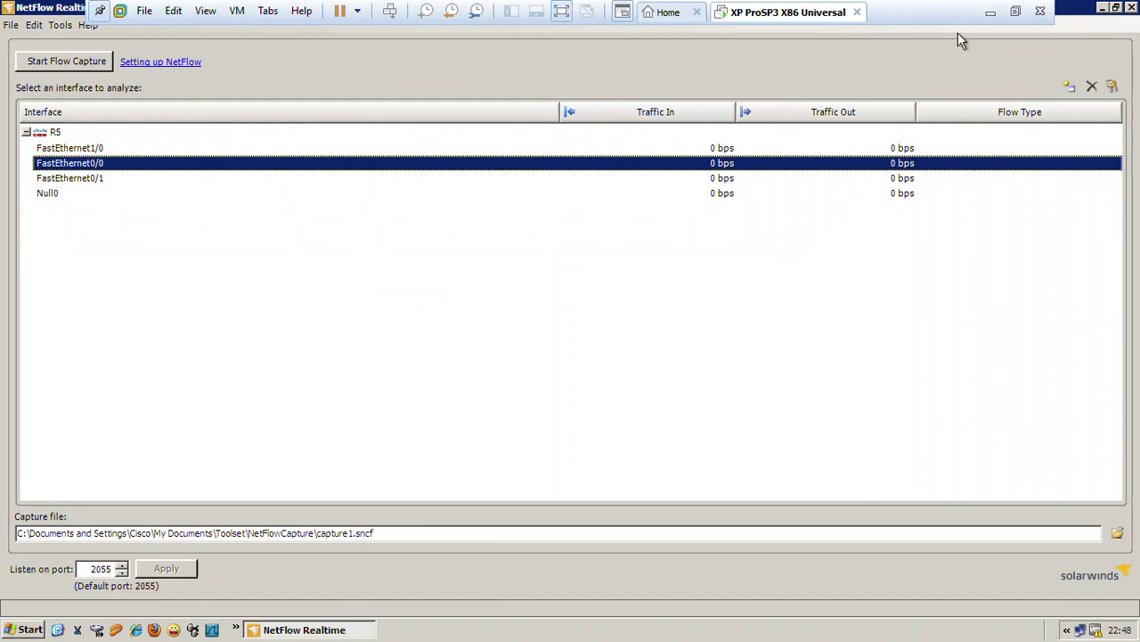
- Check the GNS3 topology, then return to the analyzer with FastEthernet1/0 selected
left_click(990, 12)
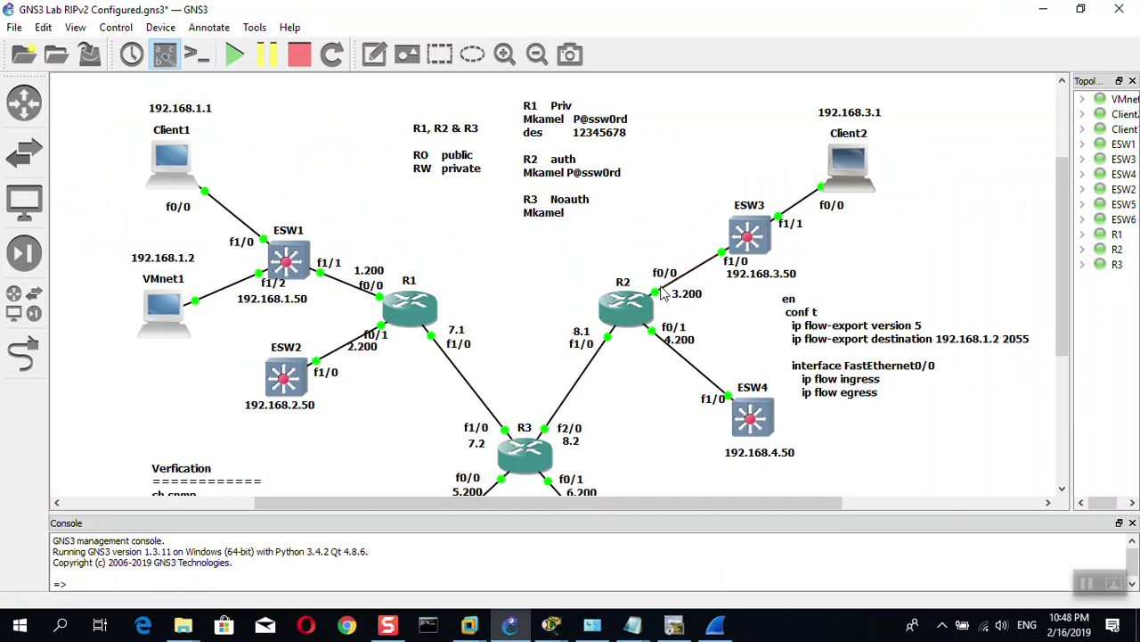
mouse_move(470, 626)
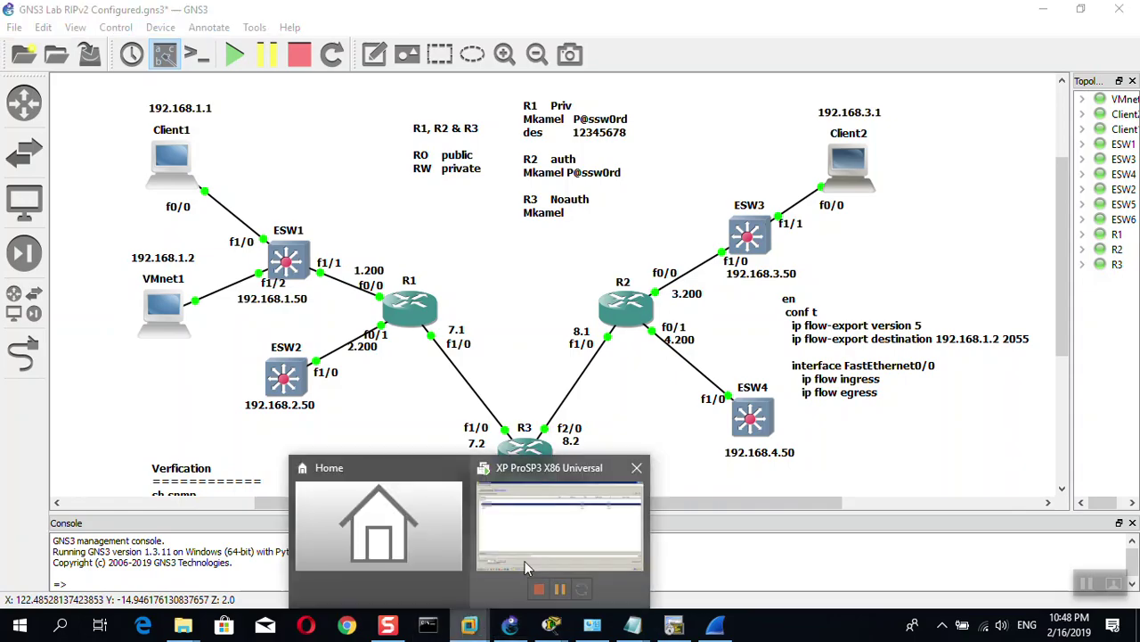
left_click(555, 515)
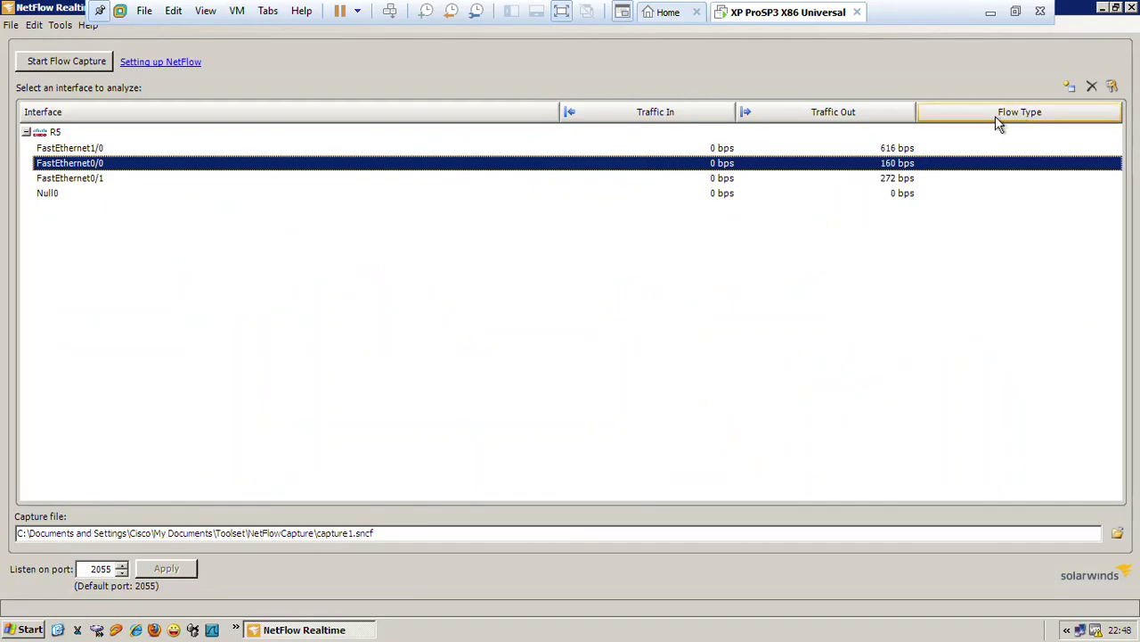
left_click(967, 148)
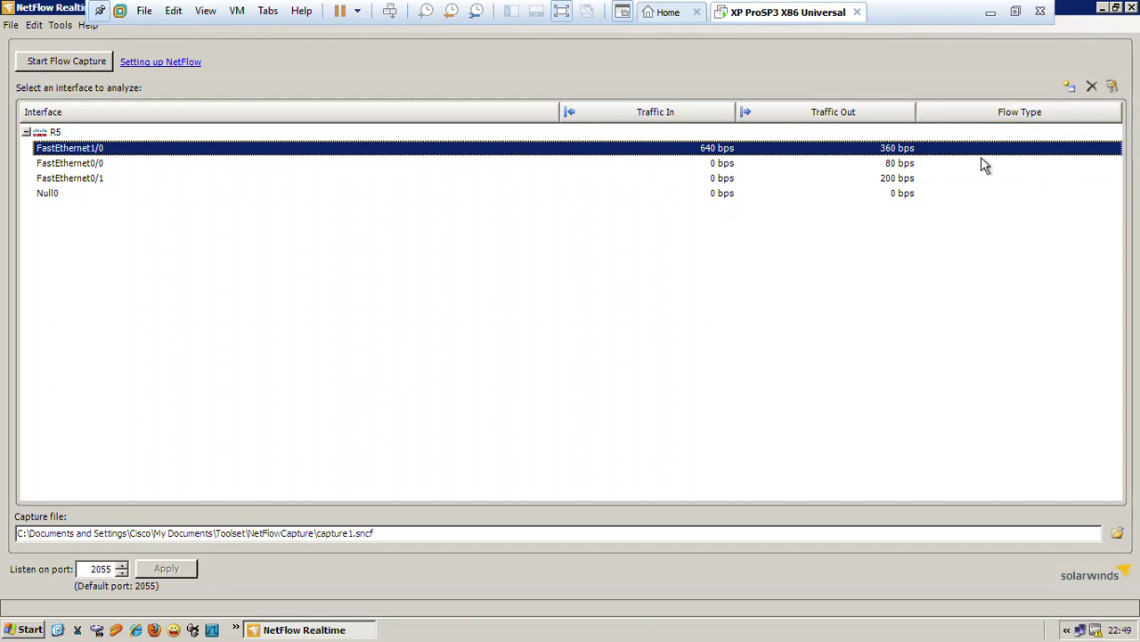
- Browse R5's interfaces down to Null0 and set the listening port to 2055
left_click(1057, 166)
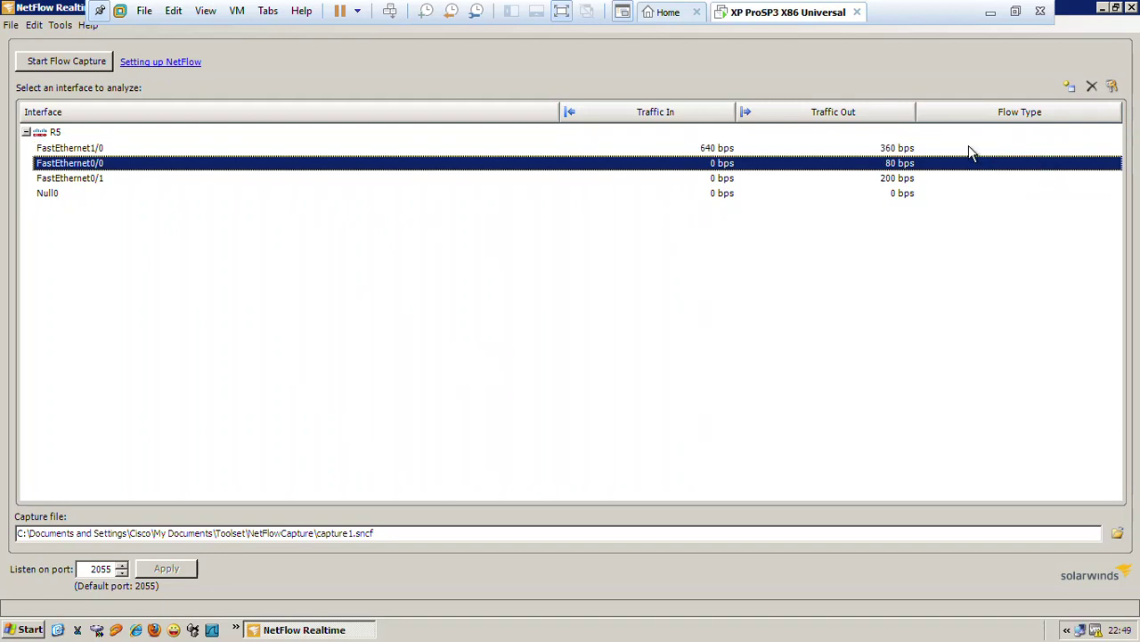
left_click(957, 178)
left_click(935, 163)
left_click(937, 149)
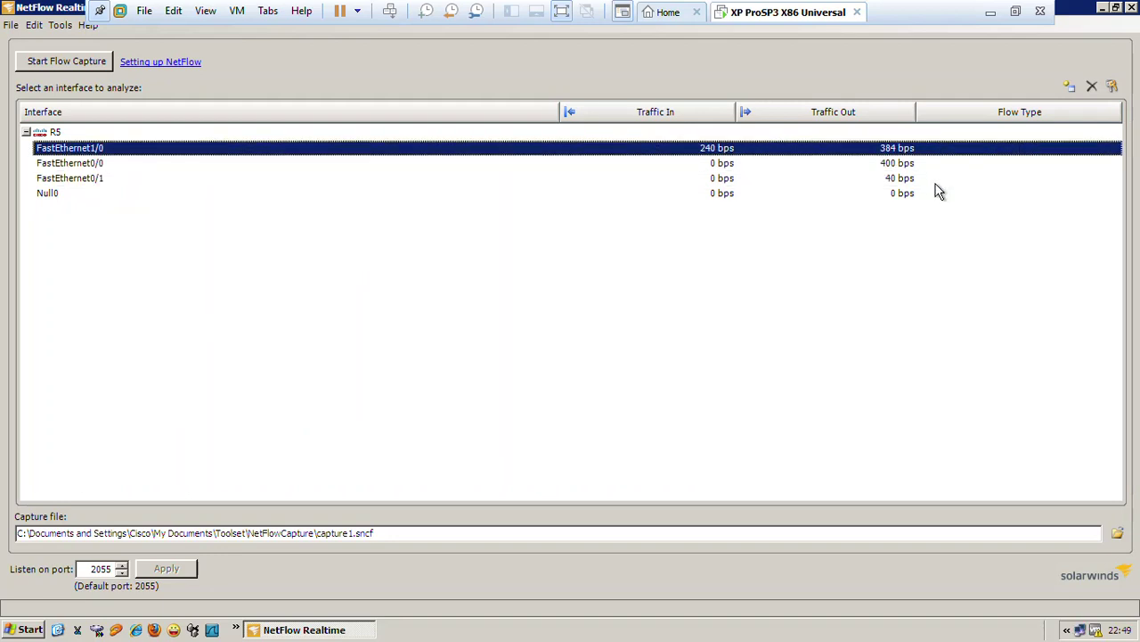
left_click(939, 193)
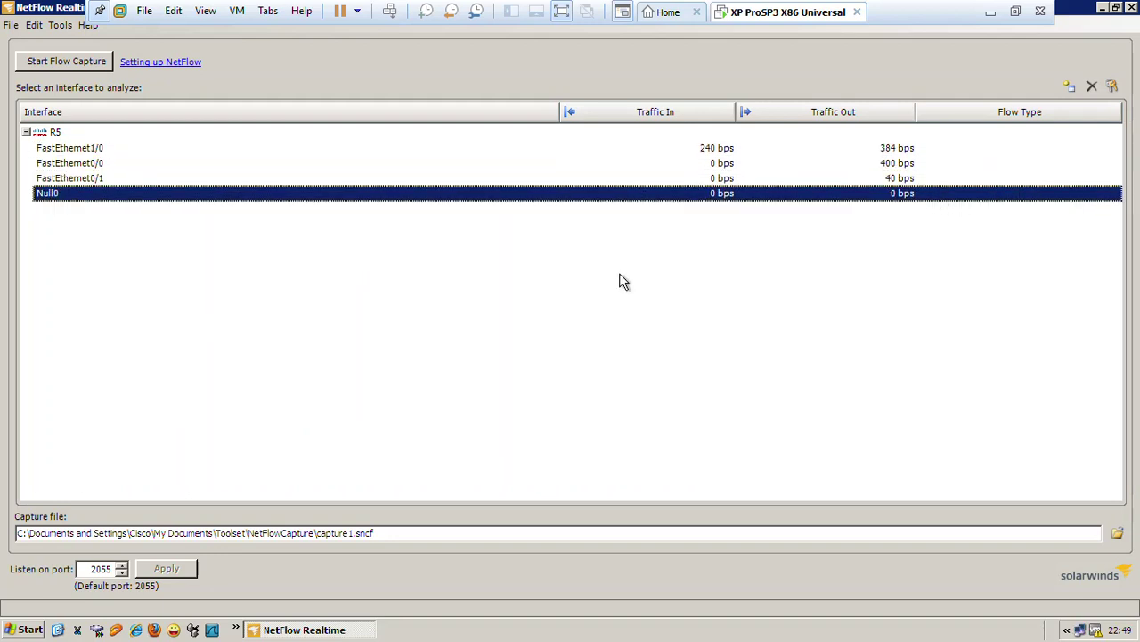
left_click(124, 572)
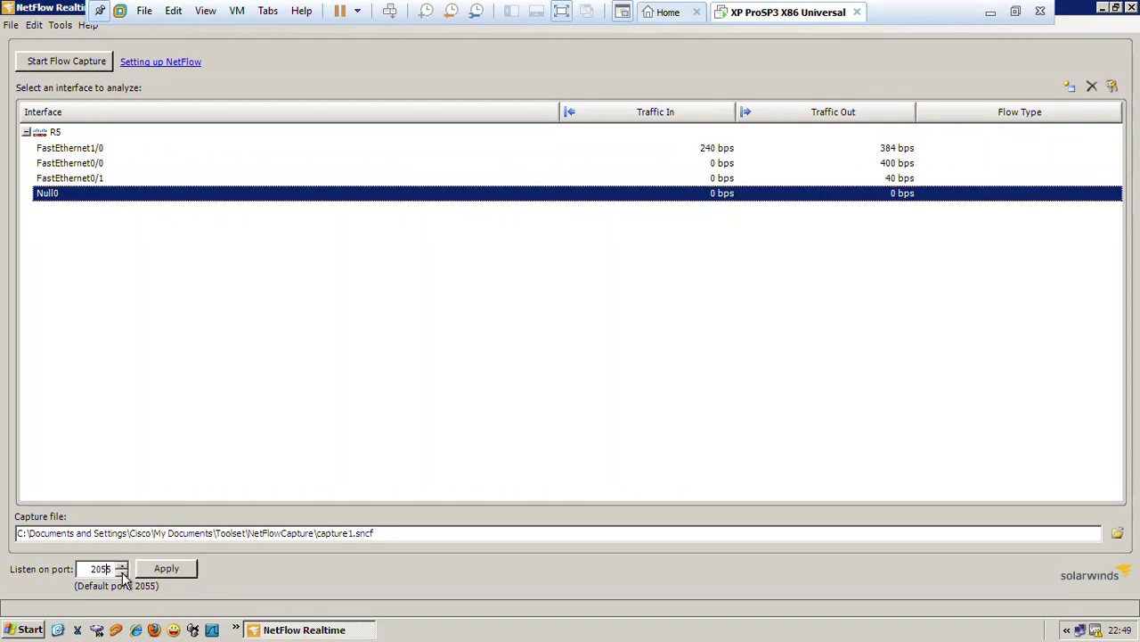
left_click(164, 572)
- Try flow capture on Null0 and FastEthernet1/0, dismissing each NetFlow-not-detected error
left_click(77, 71)
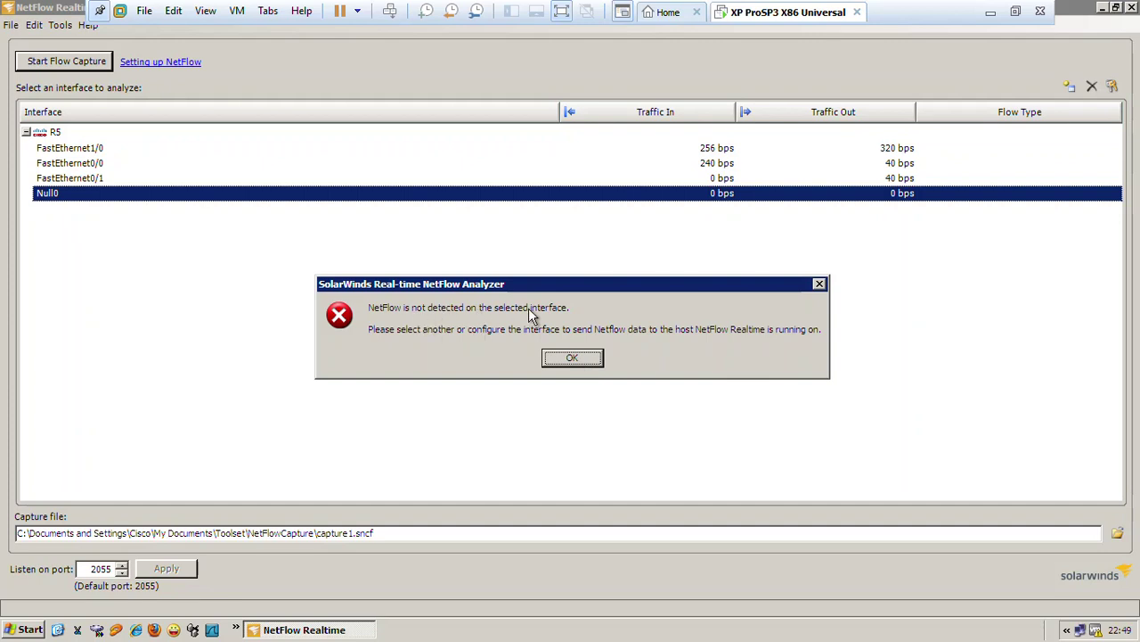
left_click(557, 360)
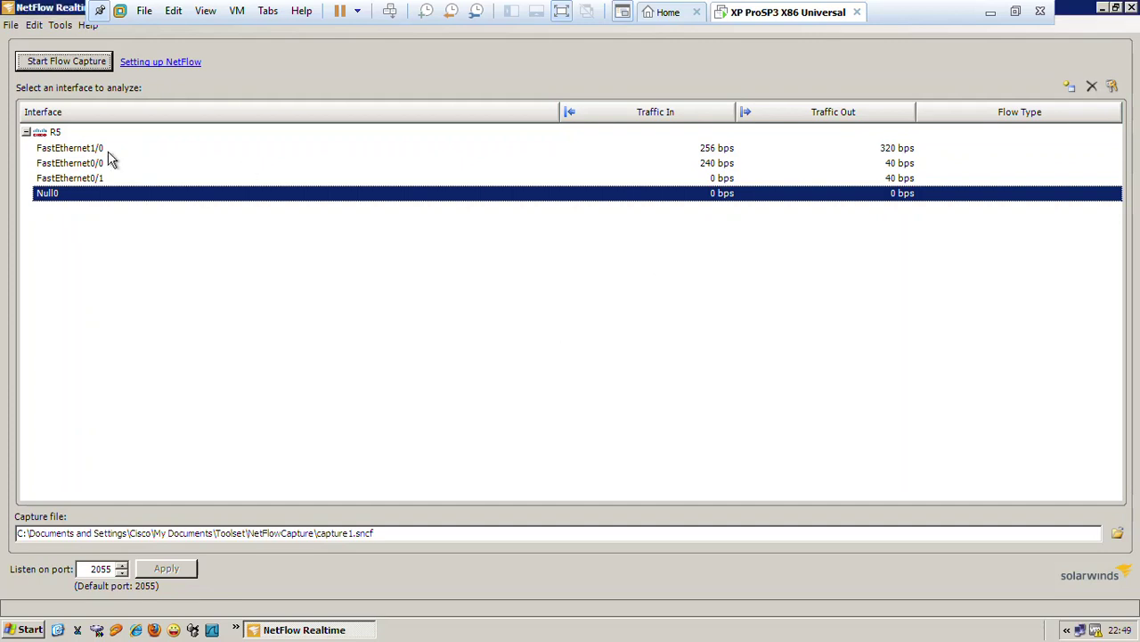
left_click(94, 149)
left_click(59, 60)
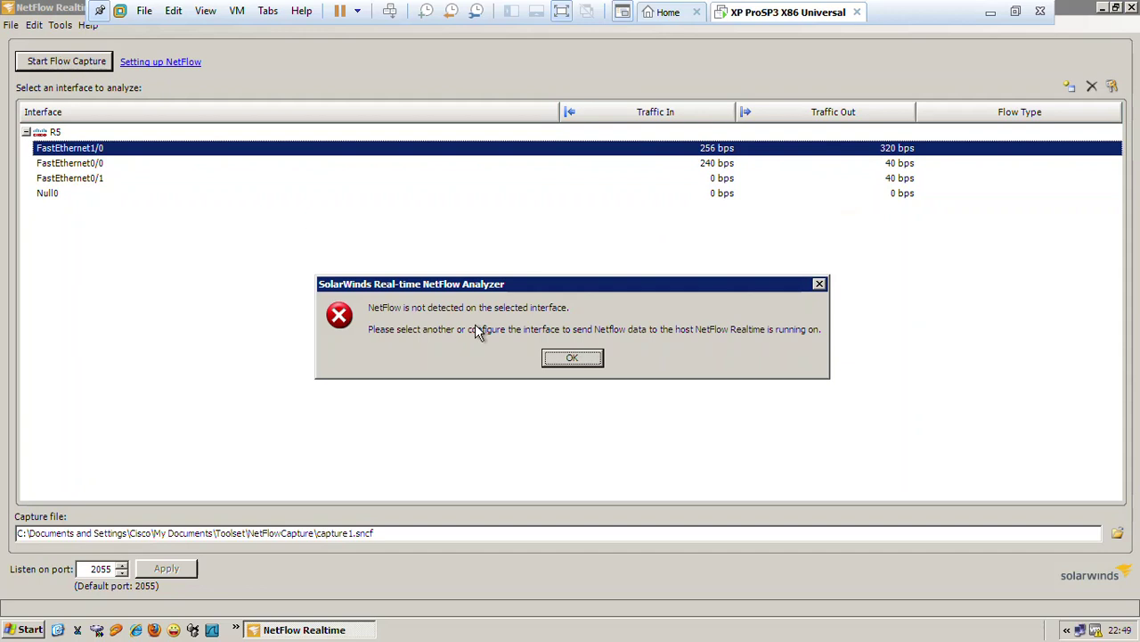
left_click(572, 357)
left_click(68, 61)
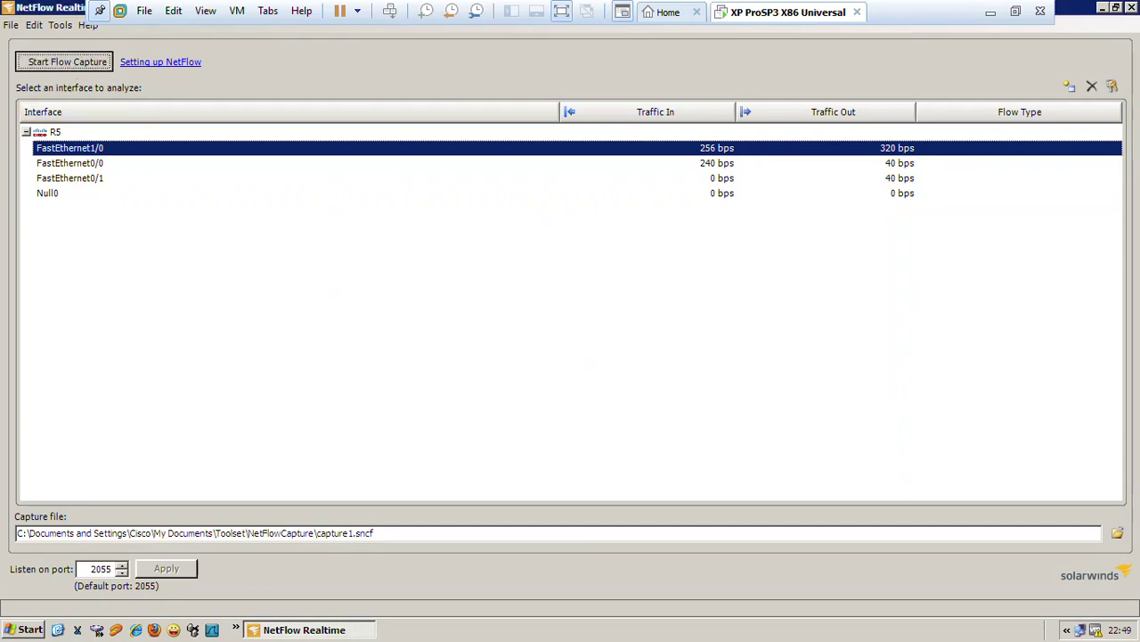
left_click(579, 357)
- View the 'Setting up NetFlow' help page, browse the menus, and minimise the XP VM
left_click(178, 66)
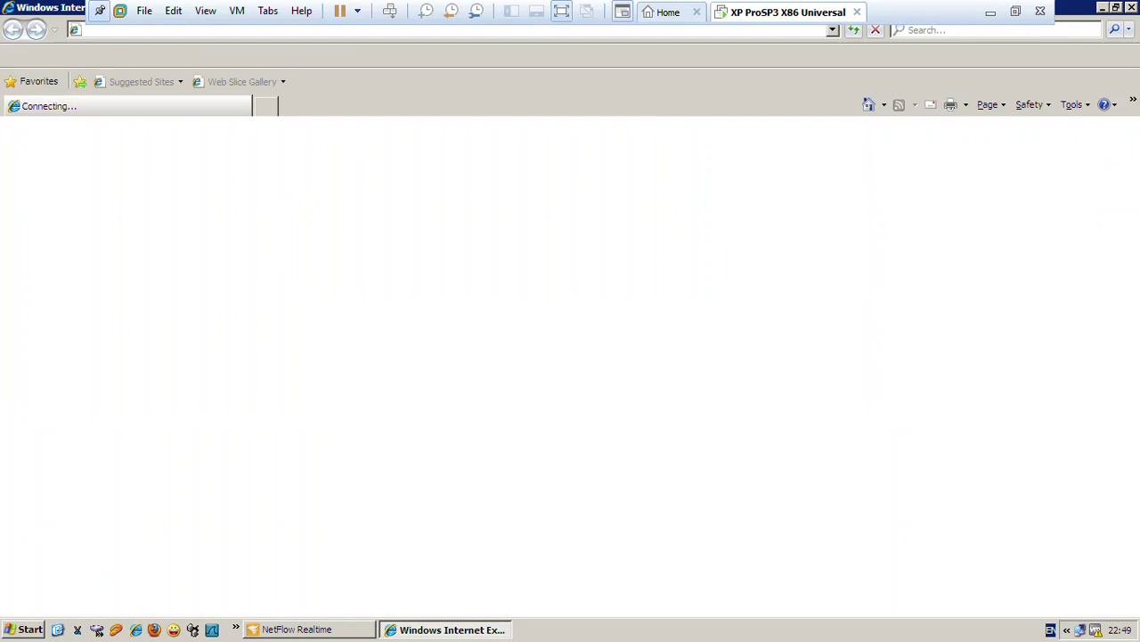
left_click(1132, 7)
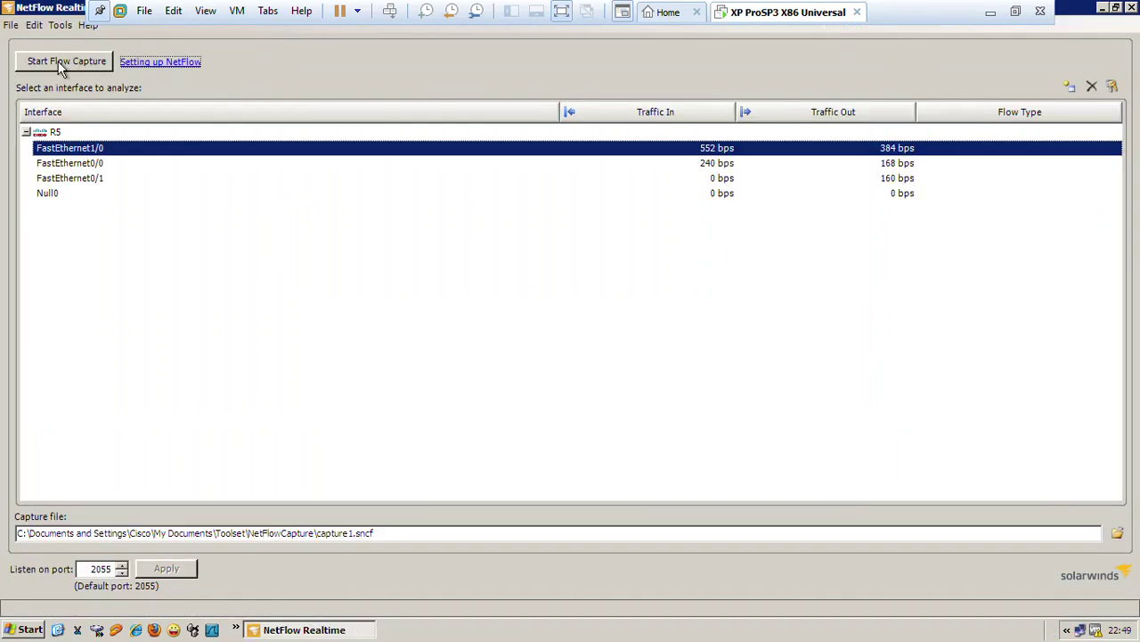
left_click(33, 25)
mouse_move(60, 29)
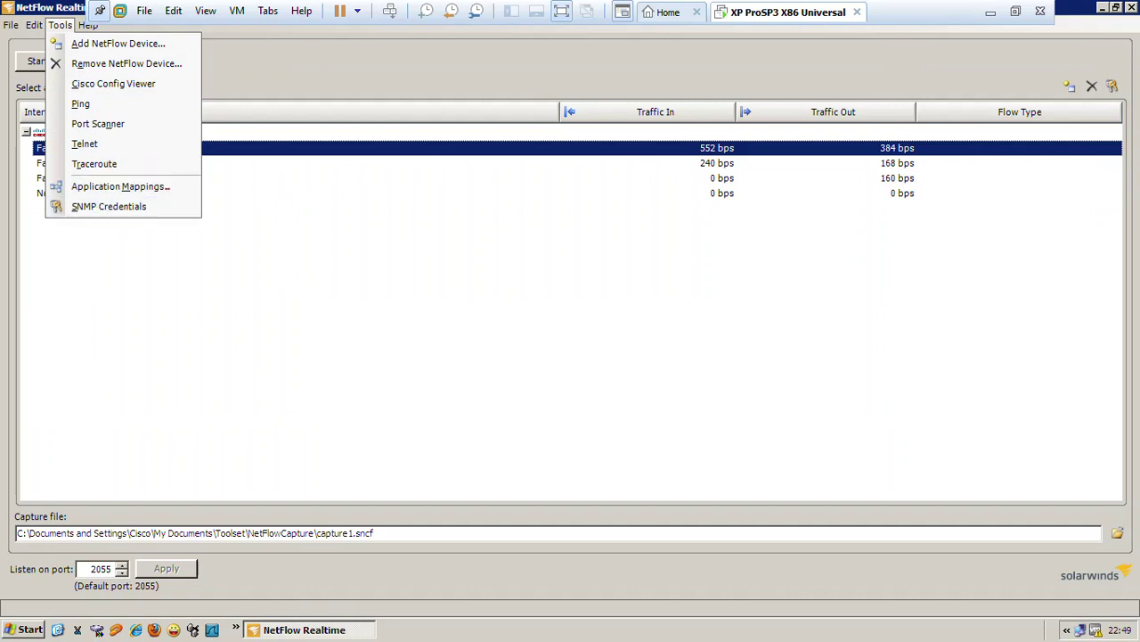
mouse_move(18, 26)
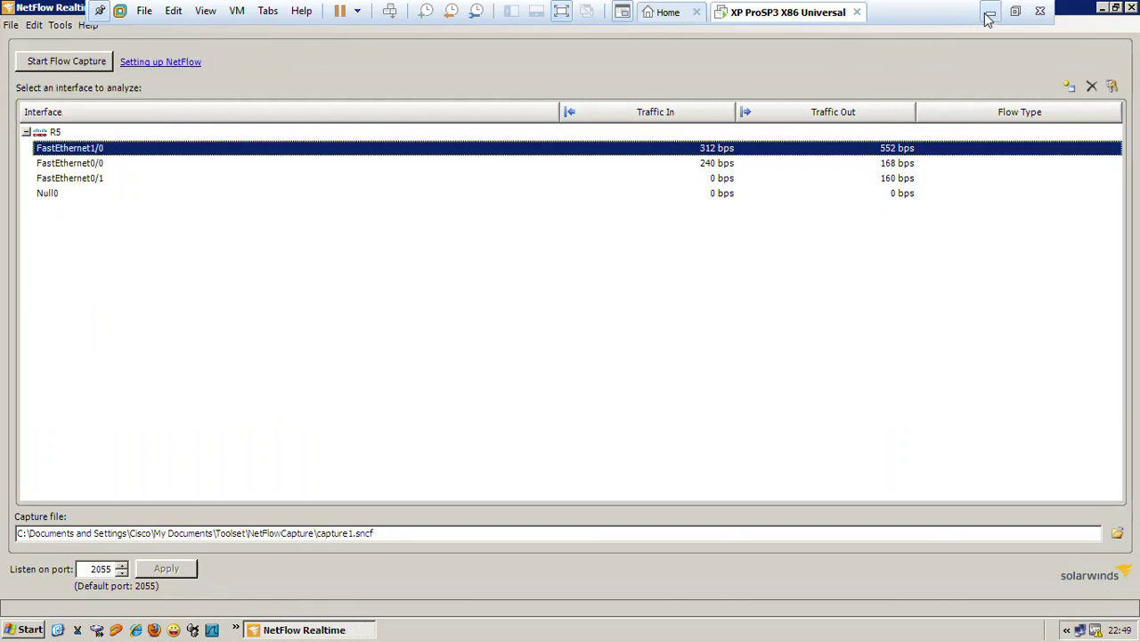
left_click(990, 11)
- Save the router configuration with 'wr' in SecureCRT, then close it, disconnecting all sessions
double_click(627, 310)
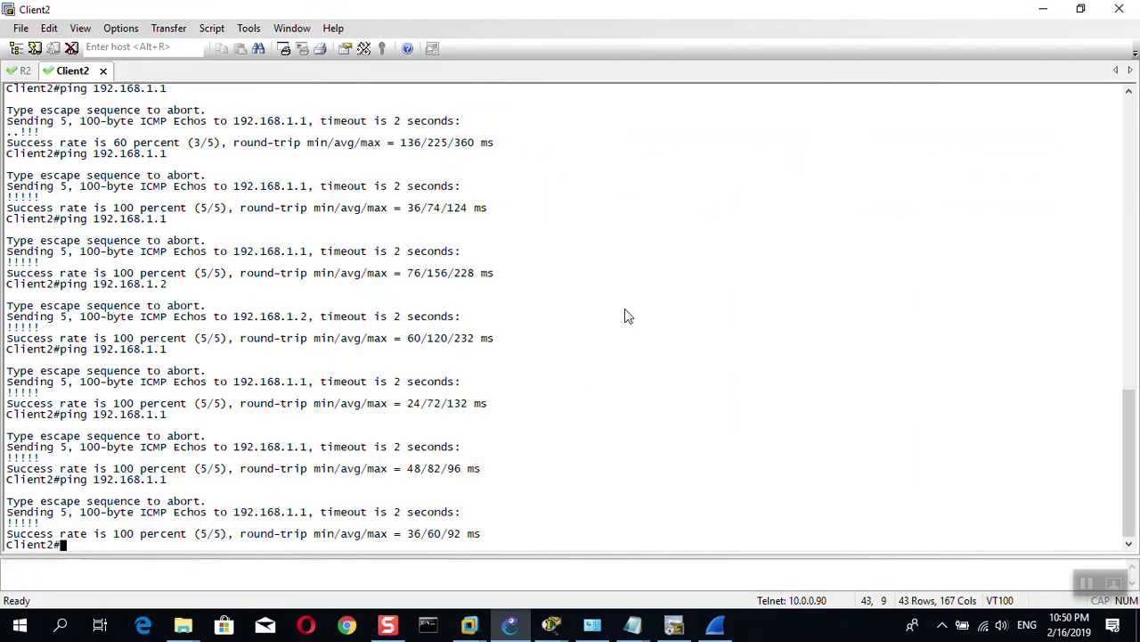
key("Return")
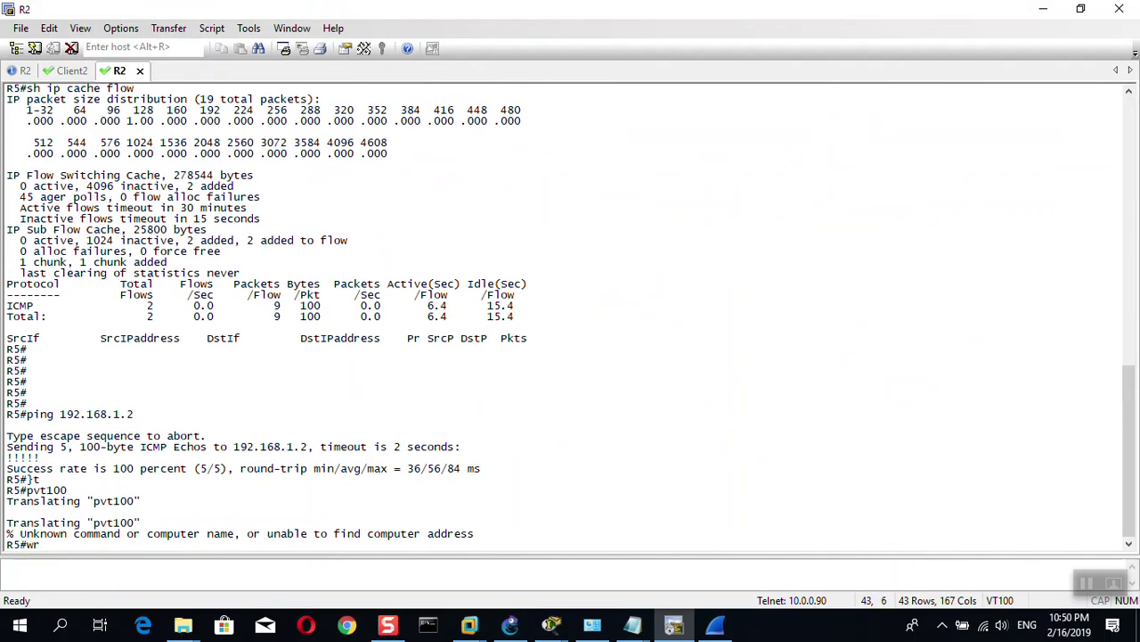
type("wr")
key("Return")
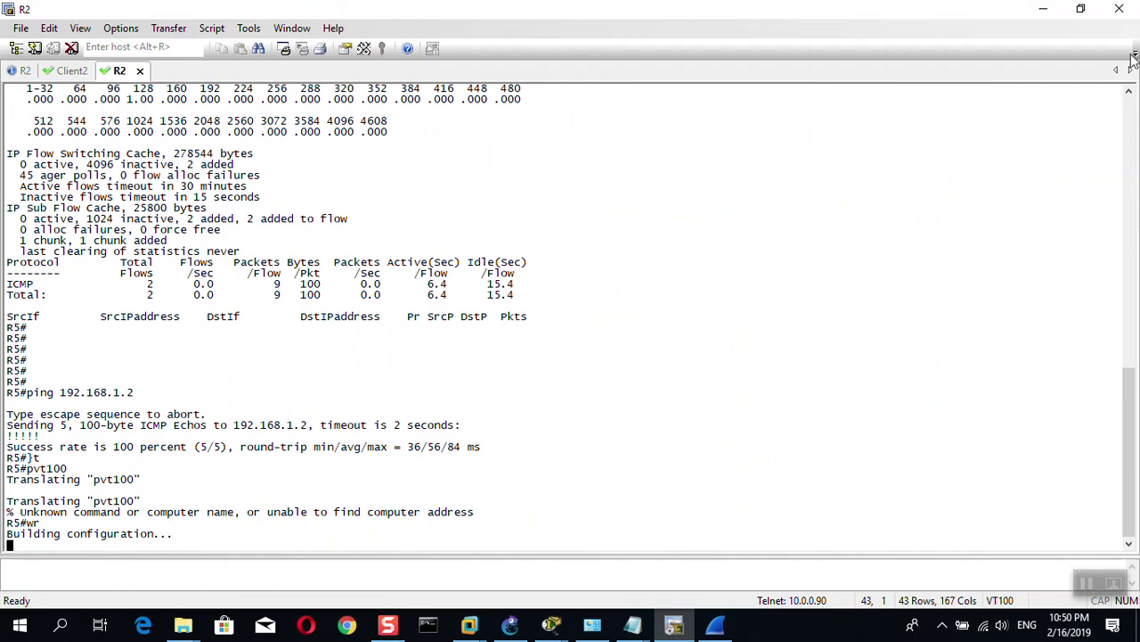
left_click(1121, 11)
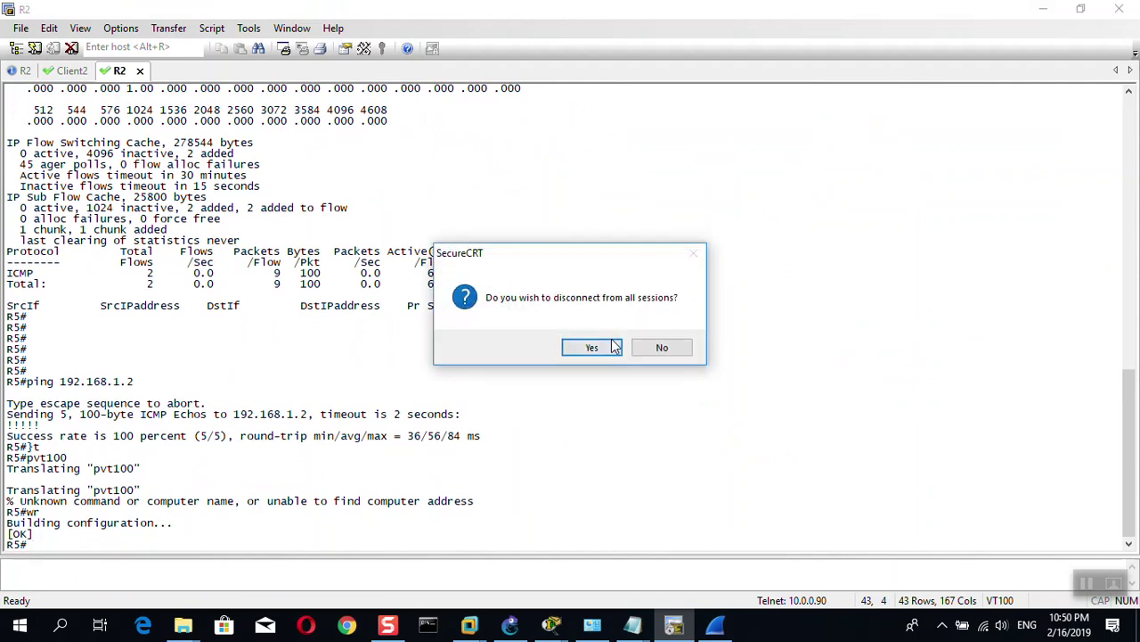
left_click(593, 347)
scroll(652, 309, "down", 1)
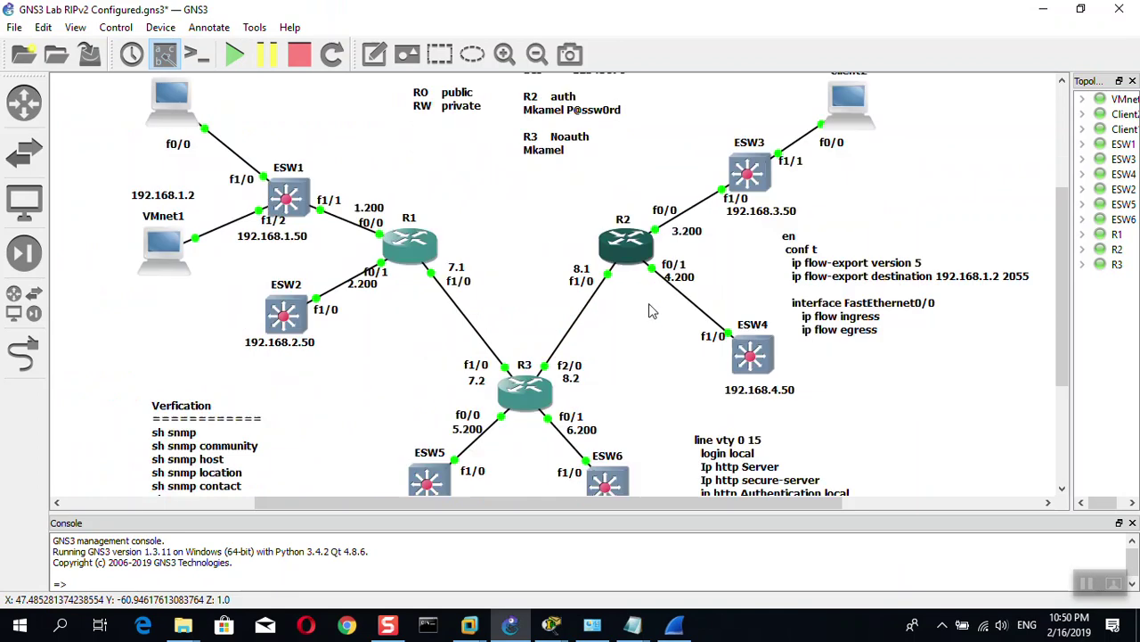
- Stop and restart router R2 so its links come back up green
right_click(629, 254)
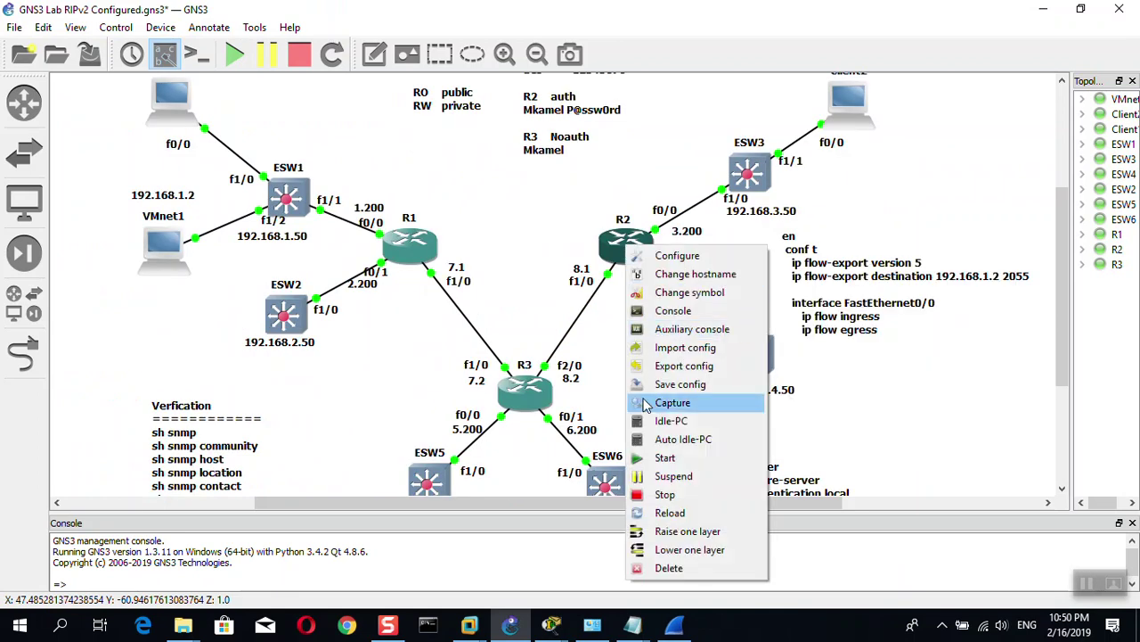
left_click(661, 495)
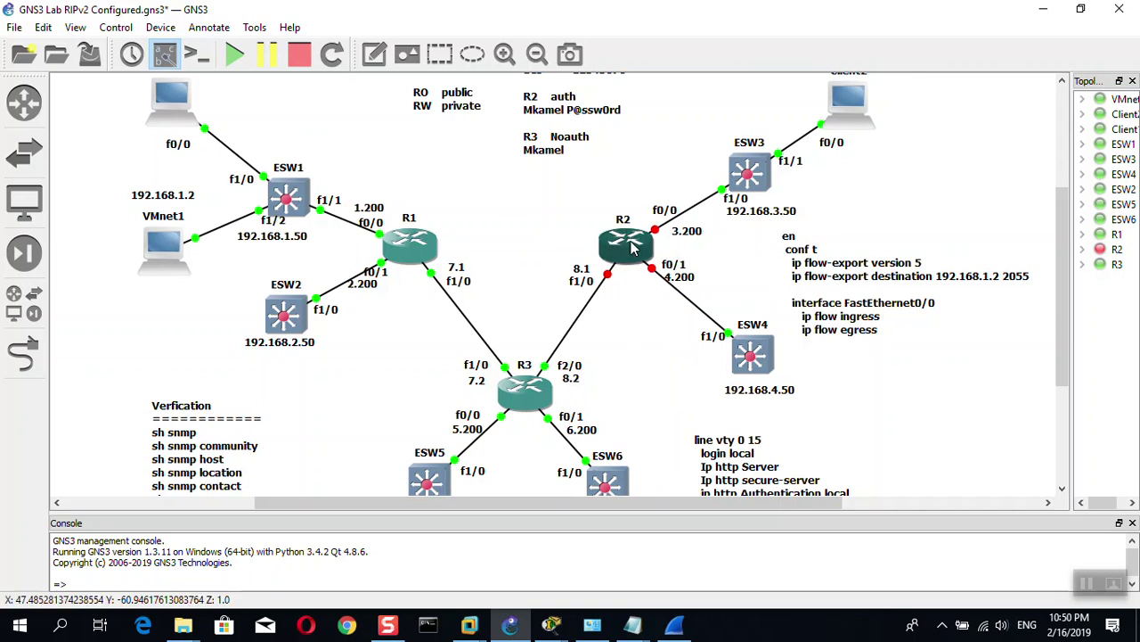
right_click(632, 249)
left_click(676, 453)
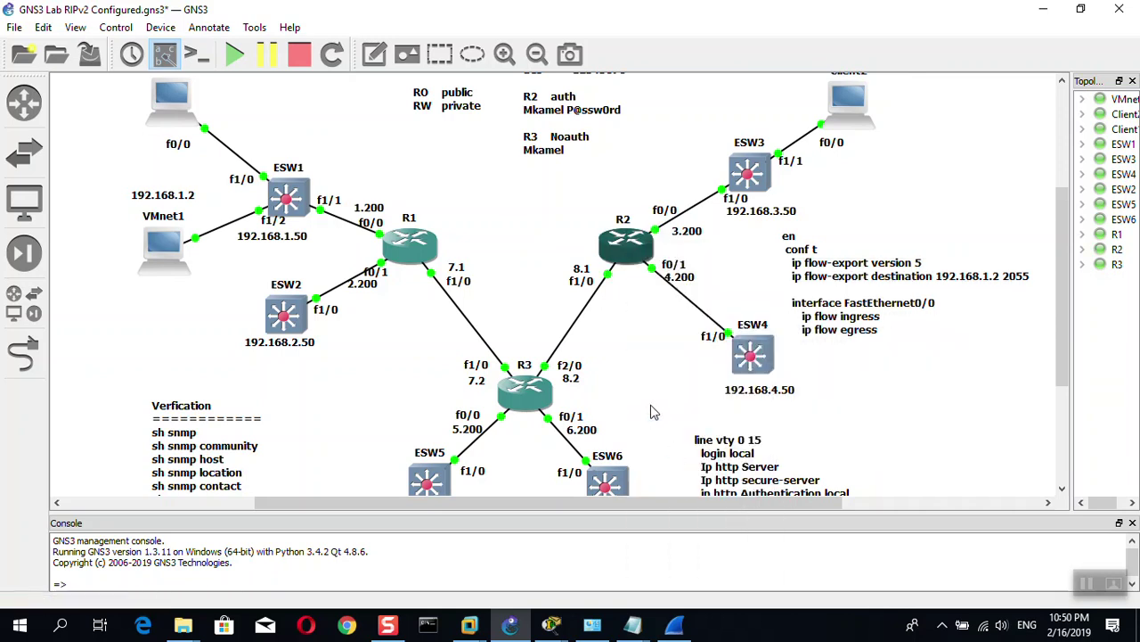
scroll(650, 412, "down", 2)
scroll(651, 412, "up", 3)
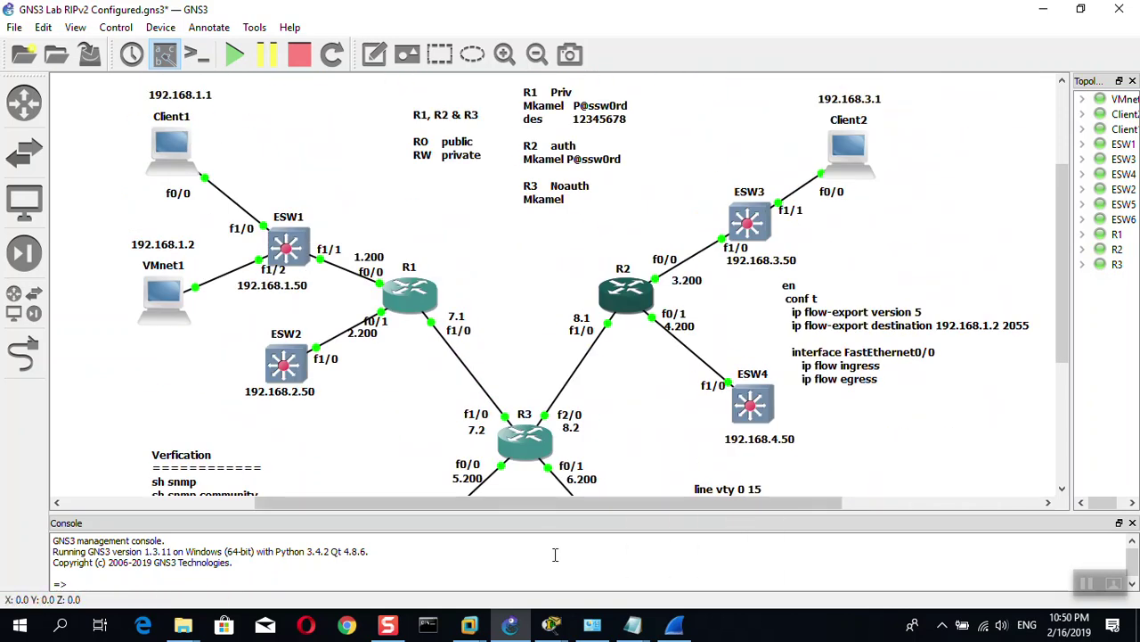
- Check the NetFlow analyzer's menus on the XP VM, then minimise the VM again
left_click(510, 626)
left_click(511, 625)
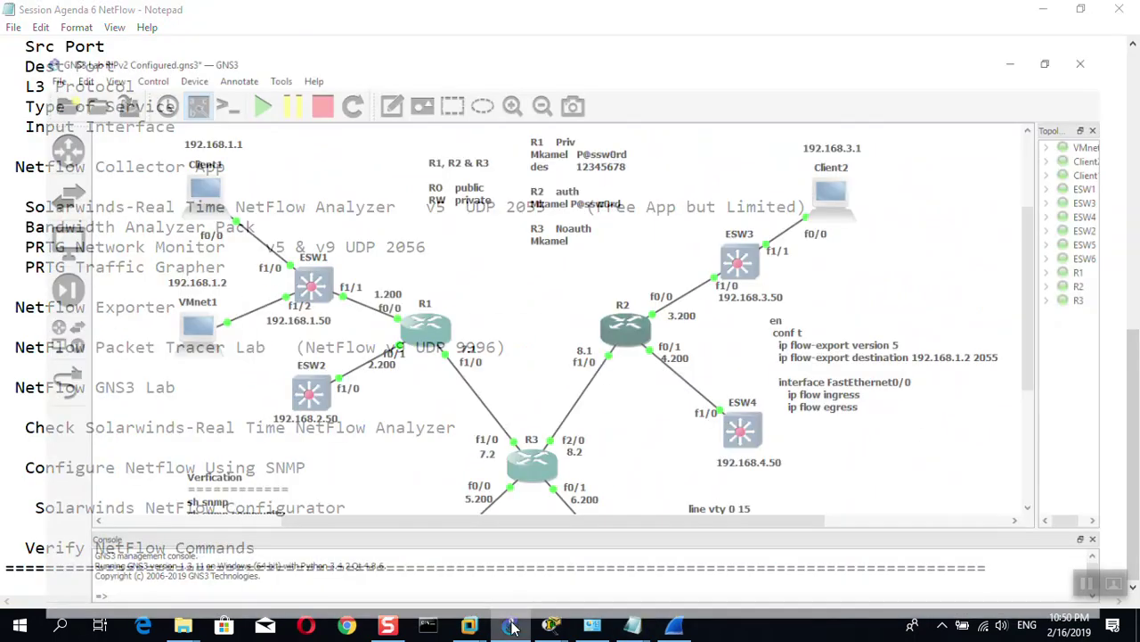
mouse_move(551, 625)
left_click(587, 546)
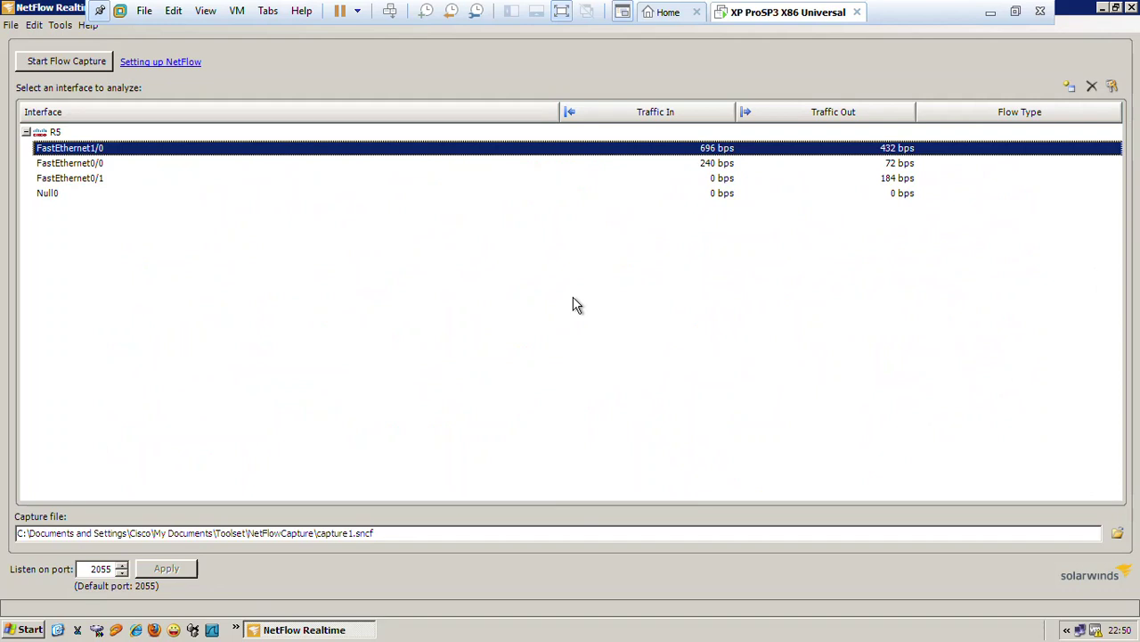
left_click(60, 25)
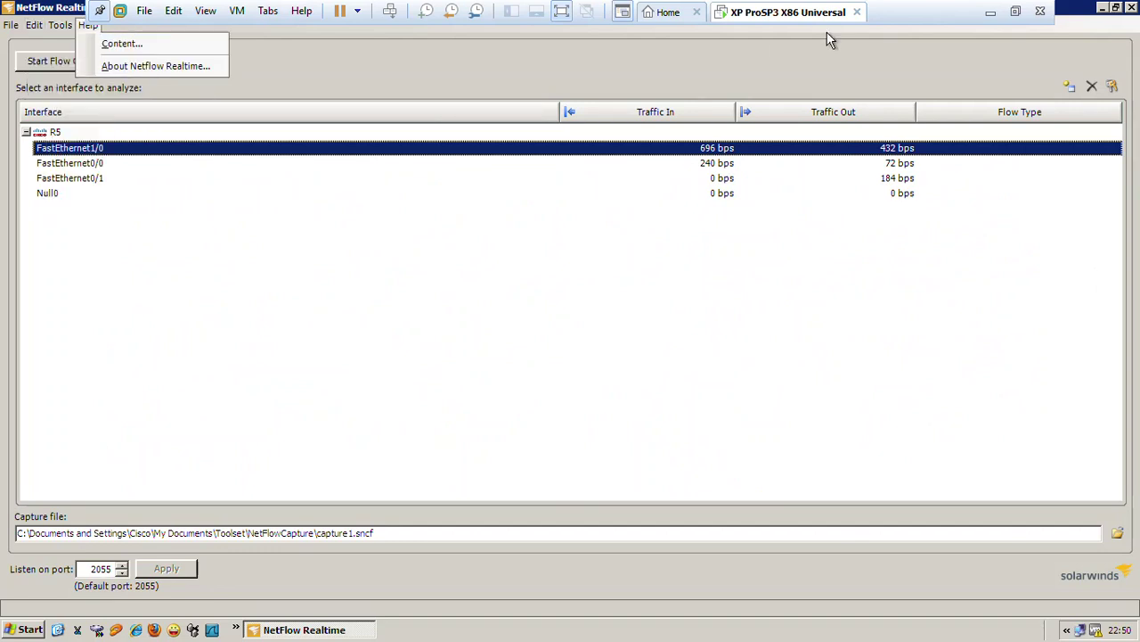
left_click(990, 13)
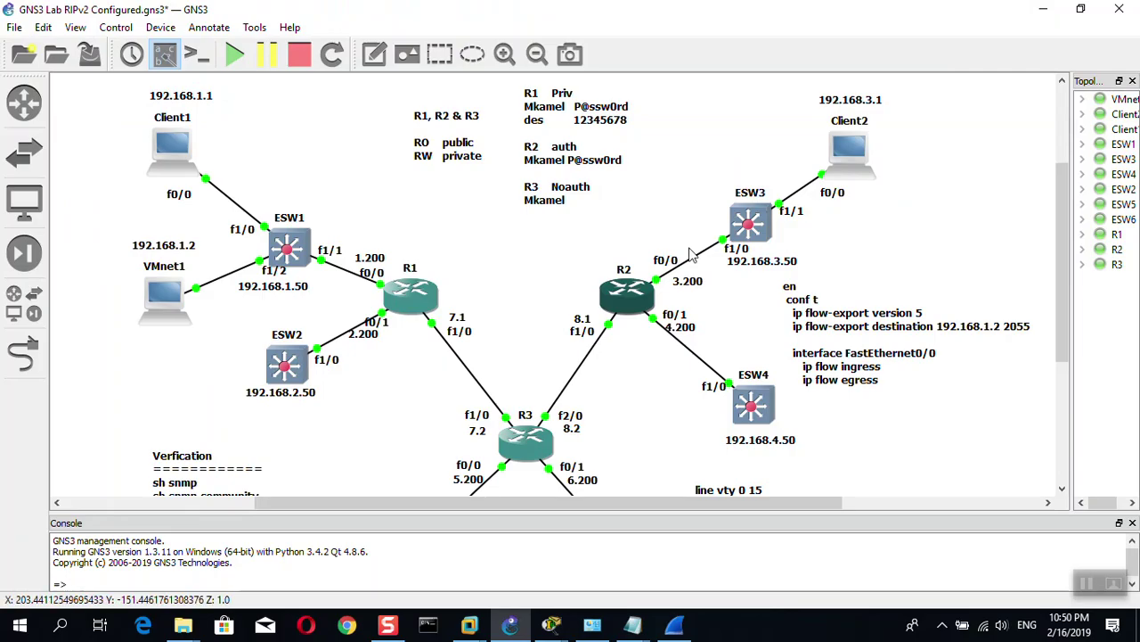
- Open R2's console and page through its running configuration to the end
double_click(630, 296)
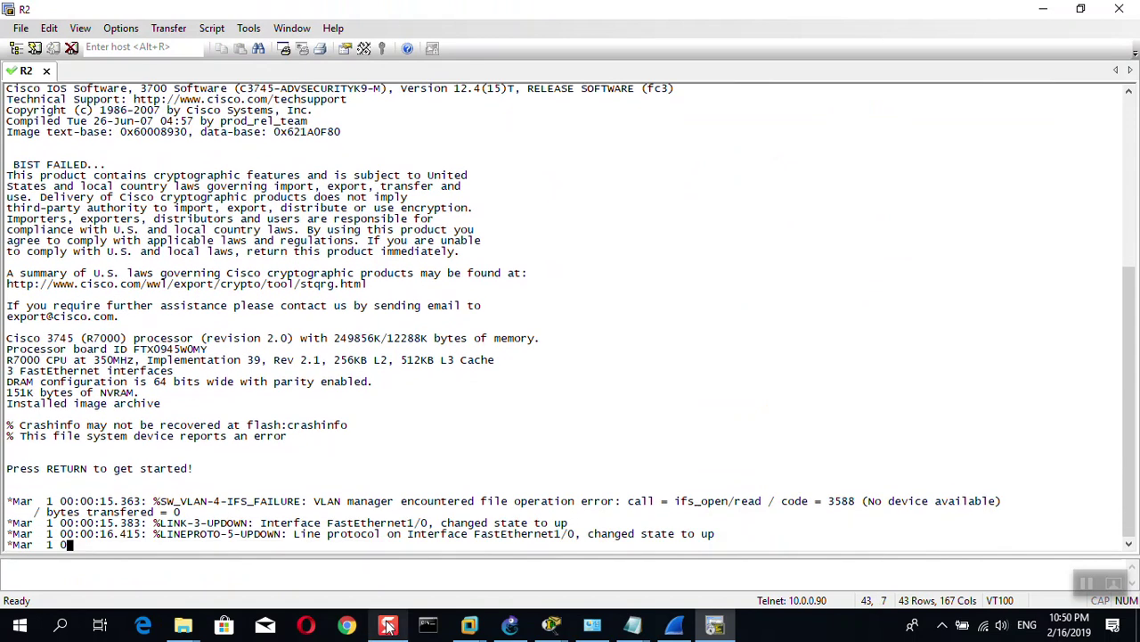
mouse_move(388, 626)
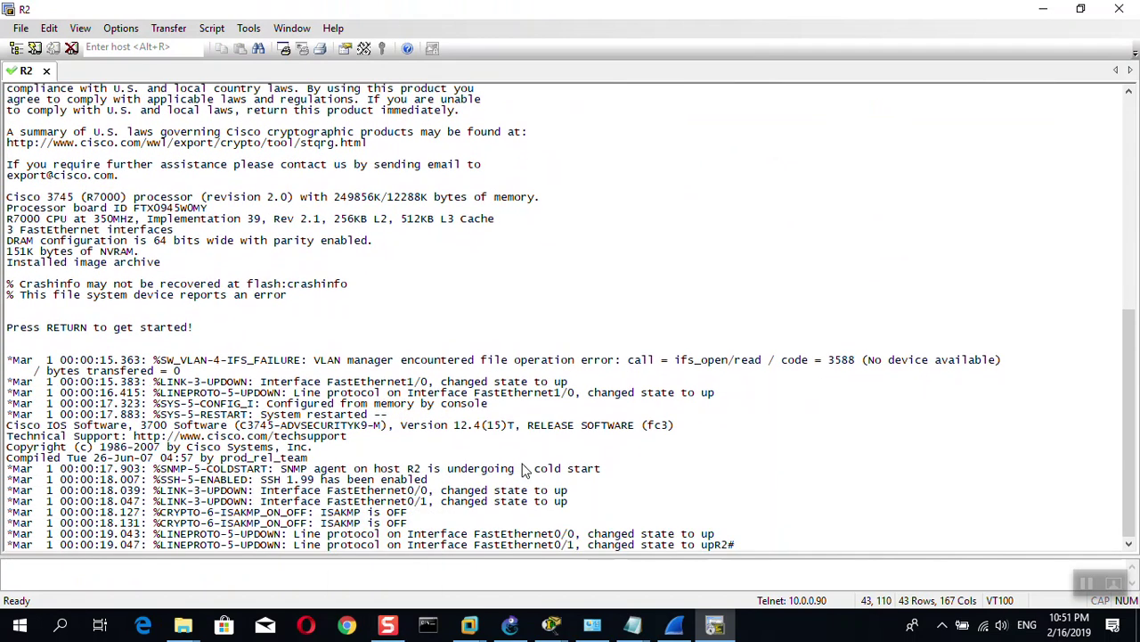
key("Return")
key("Return")
key("Return")
key("Return")
key("Return")
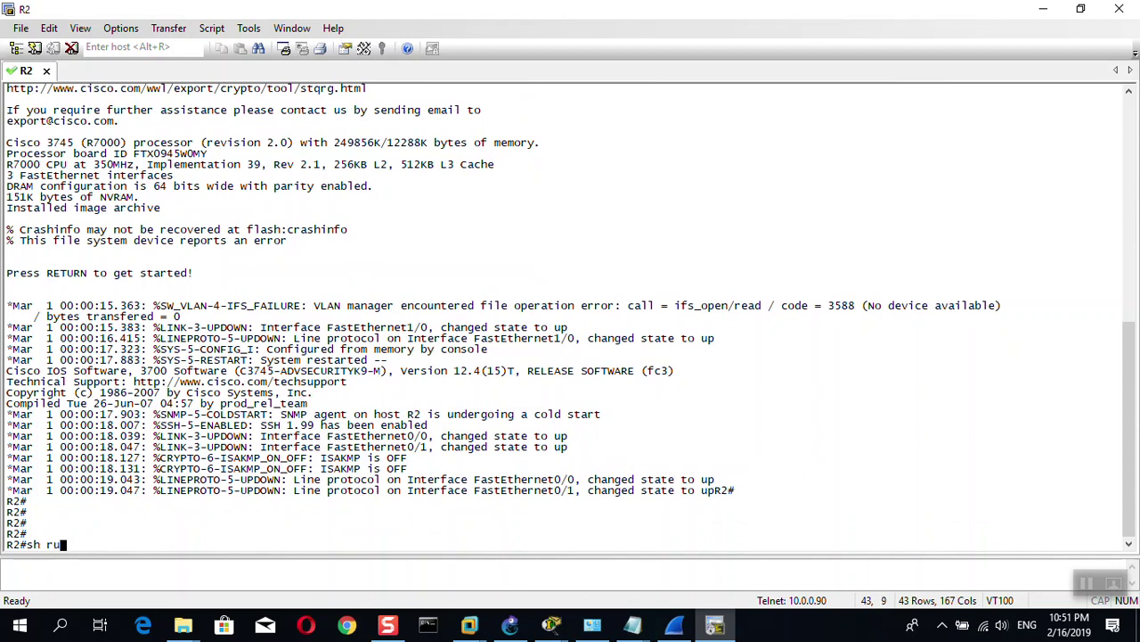
key("Return")
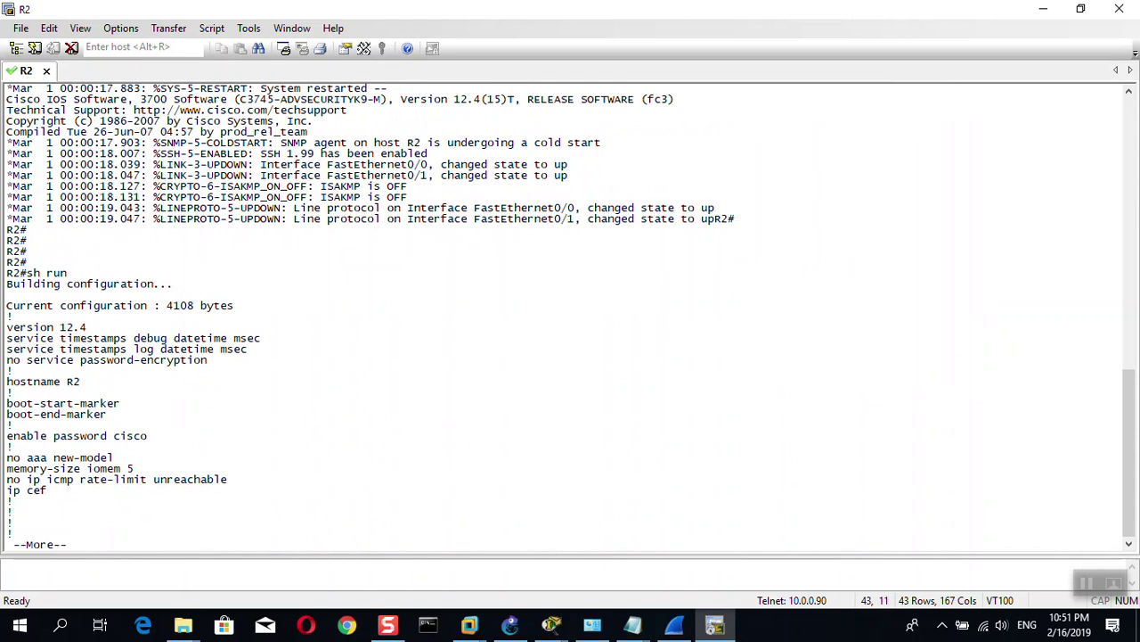
key("Return")
key("Return")
key("Return")
key("Return")
key("Return")
key("Return")
key("Return")
key("Return")
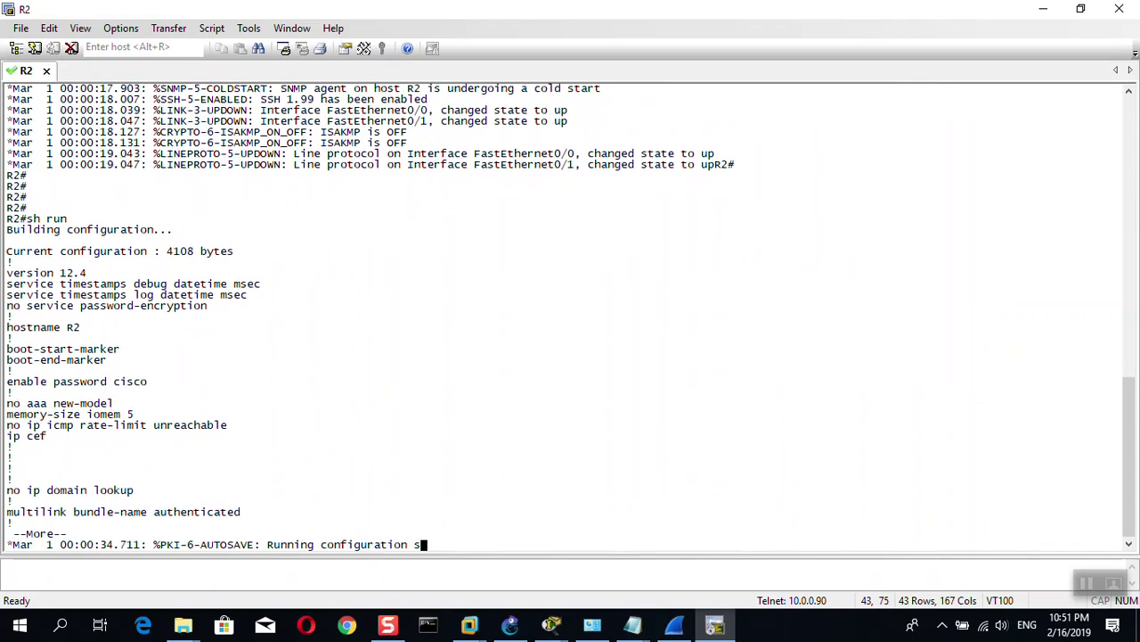
key("Return")
key("Return")
key("Return")
key("Return")
key("Return")
key("Return")
key("Return")
key("Return")
key("Return")
key("Return")
key("Return")
key("Return")
key("Return")
key("Return")
key("Return")
key("Return")
key("Return")
key("Return")
key("Return")
key("Return")
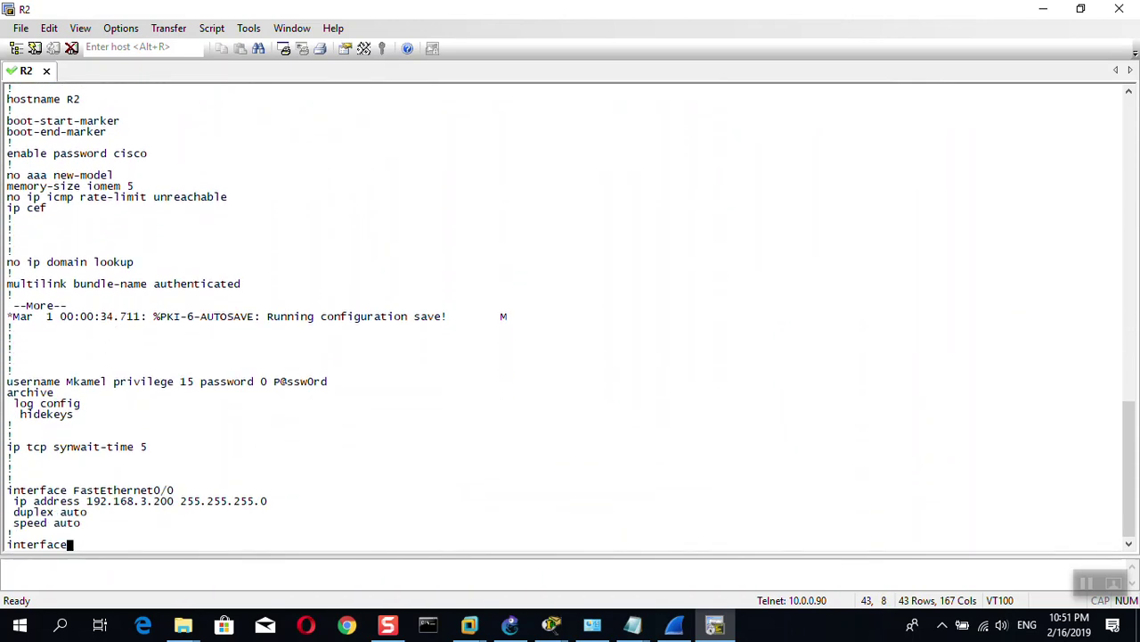
key("Return")
key("Return")
key("Return")
key("Return")
key("Return")
key("Return")
key("Return")
key("Return")
key("Return")
key("Return")
key("Return")
key("Return")
key("Return")
key("Return")
key("Return")
key("Return")
key("Return")
key("Return")
key("Return")
key("Return")
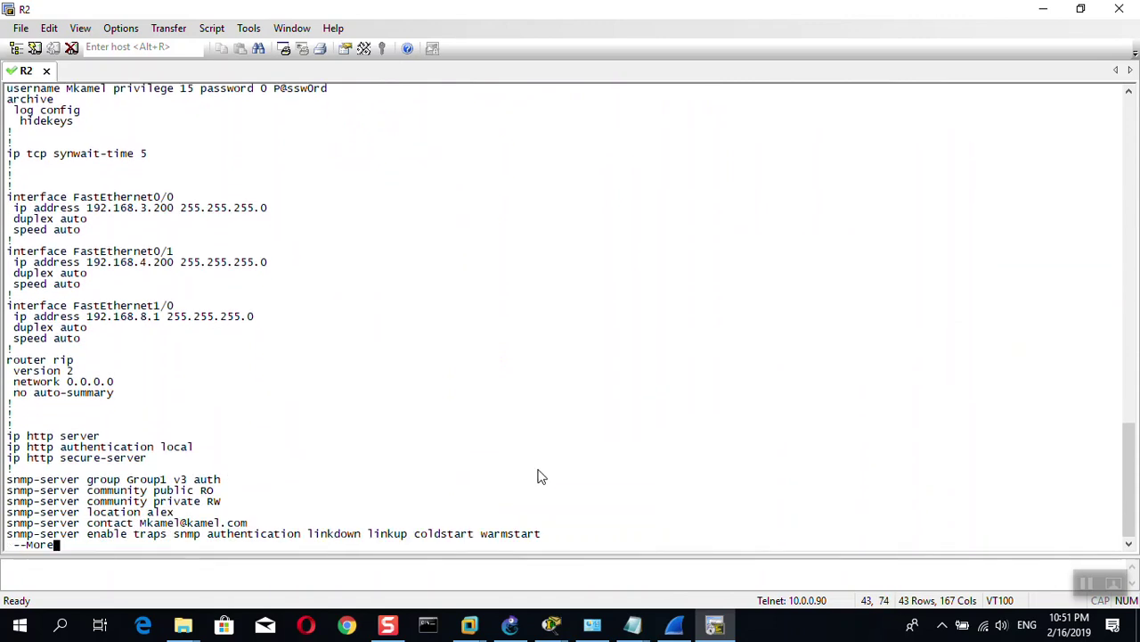
key("Return")
key("Return")
key("Return")
key("Return")
key("Return")
key("Return")
key("Return")
key("Return")
key("Return")
key("Return")
key("Return")
key("Return")
key("Return")
key("Return")
key("Return")
key("Return")
key("Return")
key("Return")
key("Return")
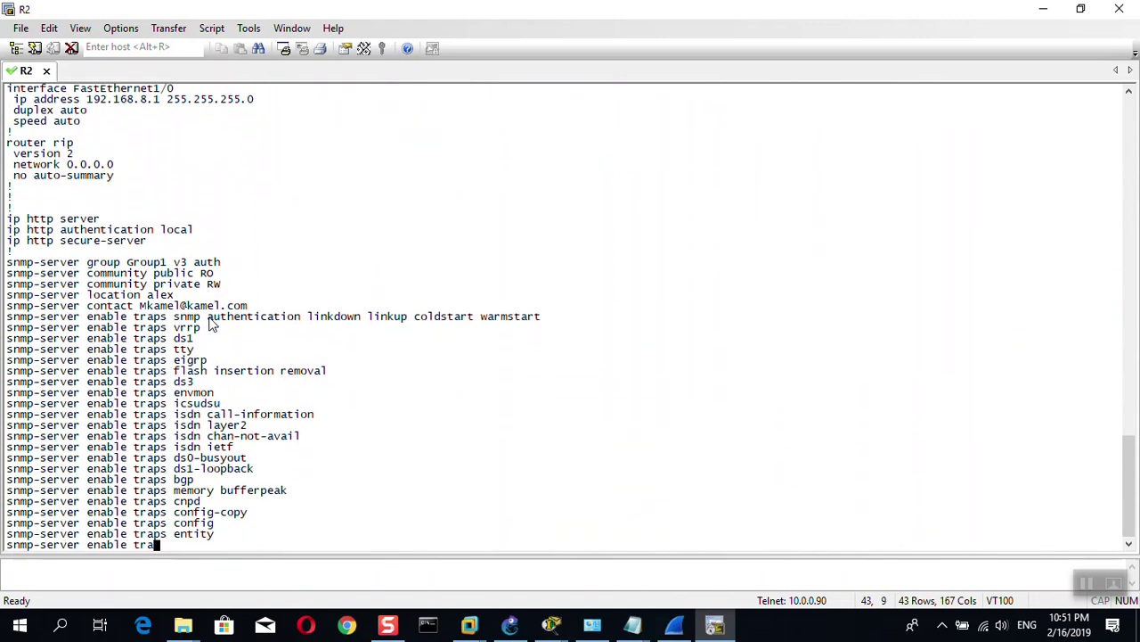
key("Return")
key("Return")
key("Return")
key("Return")
key("Return")
key("Return")
key("Return")
key("Return")
key("Return")
key("Return")
key("Return")
key("Return")
key("Return")
key("Return")
key("Return")
key("Return")
key("Return")
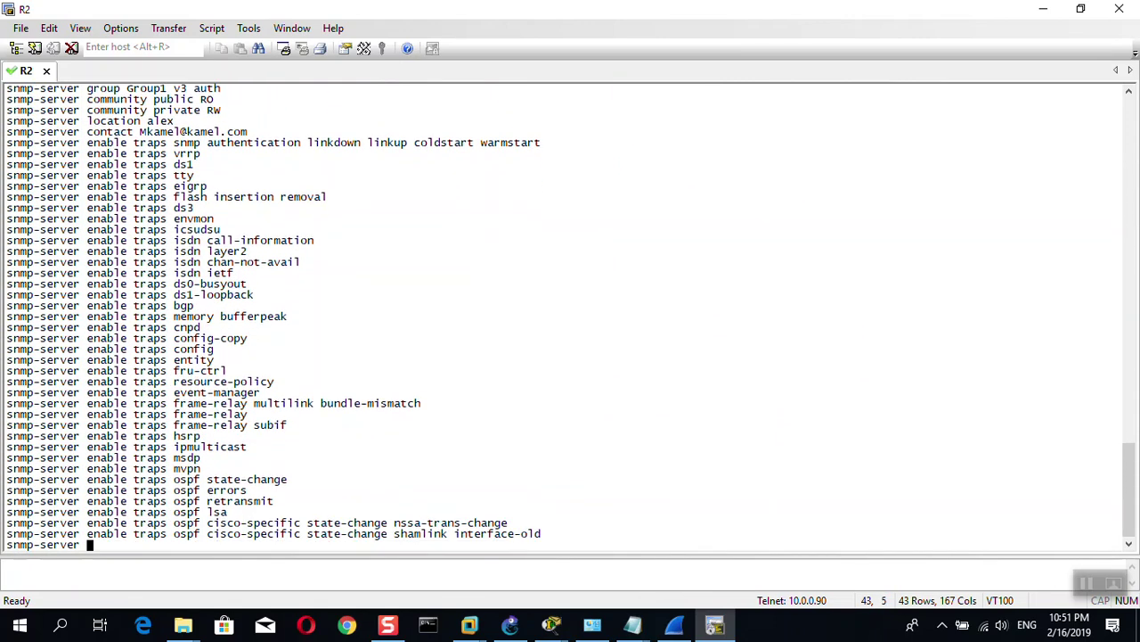
key("Return")
key("Return")
key("Return")
key("Return")
key("Return")
key("Return")
key("Return")
key("Return")
key("Return")
key("Return")
key("Return")
key("Return")
key("Return")
key("Return")
key("Return")
key("Return")
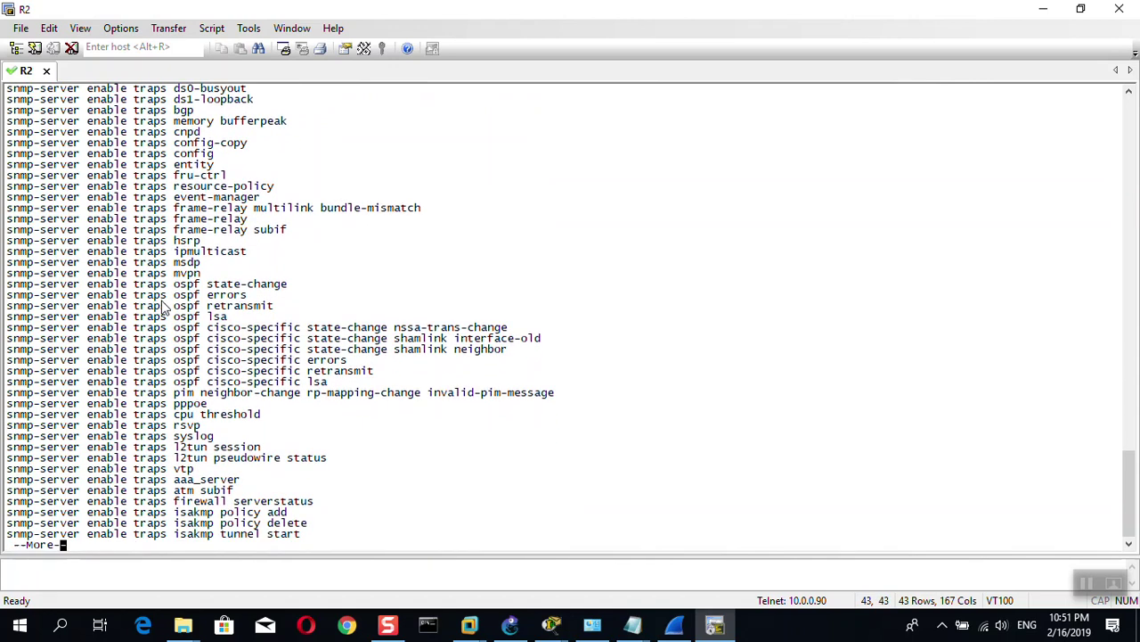
key("q")
key("Return")
- Scroll back over the interface addresses and RIP version 2 settings, then minimize SecureCRT
scroll(164, 294, "up", 20)
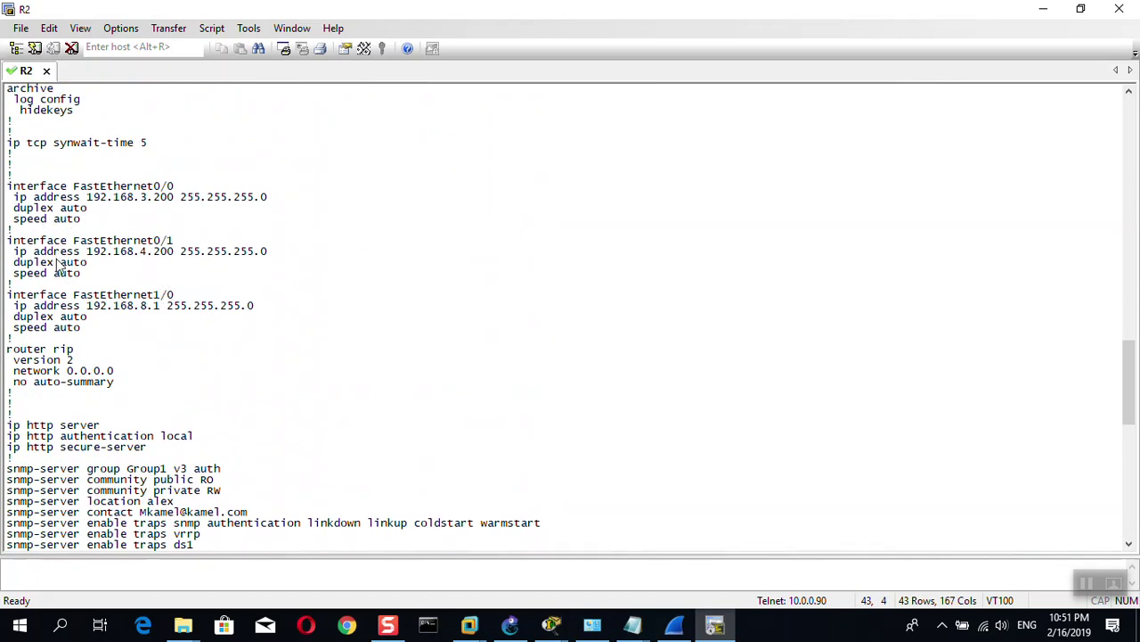
scroll(107, 303, "up", 2)
scroll(116, 273, "up", 2)
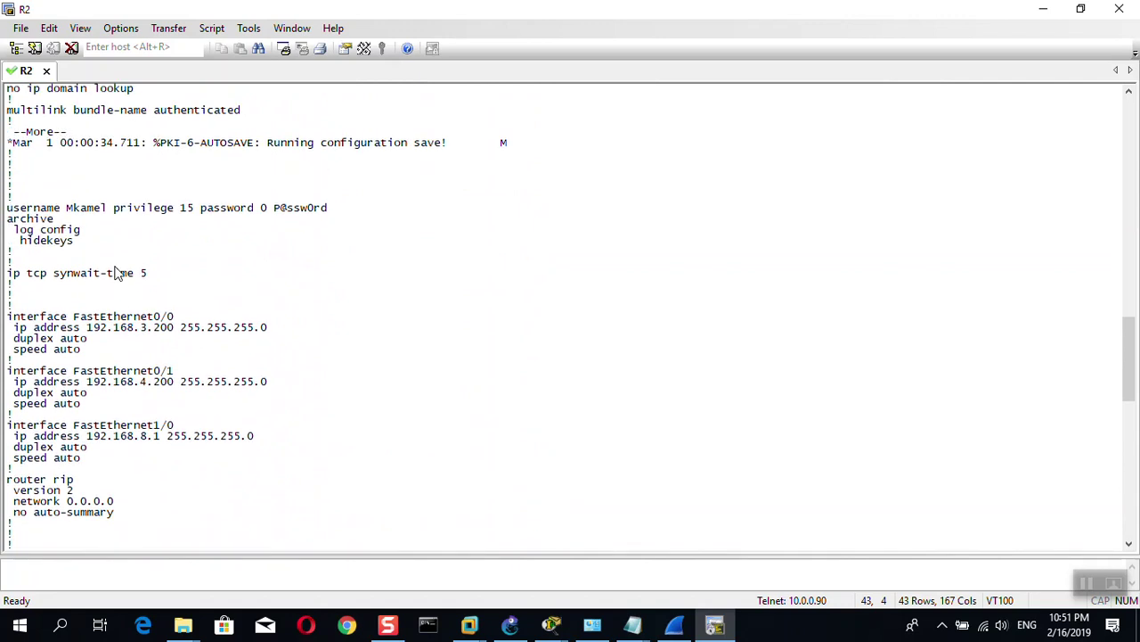
scroll(118, 303, "down", 1)
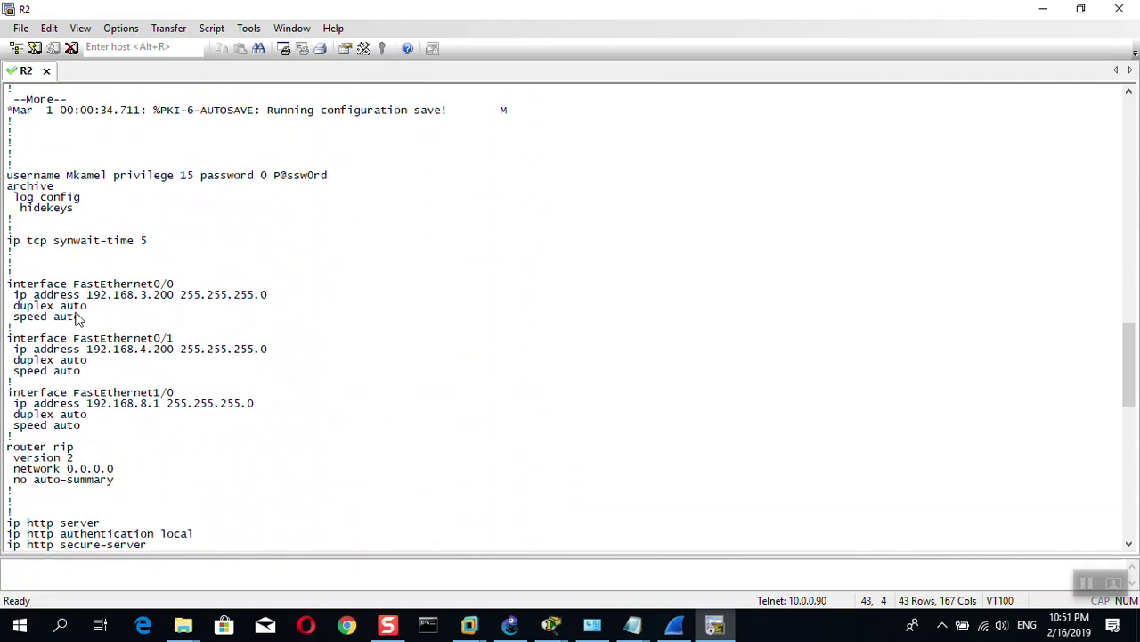
scroll(90, 322, "down", 1)
scroll(85, 294, "down", 2)
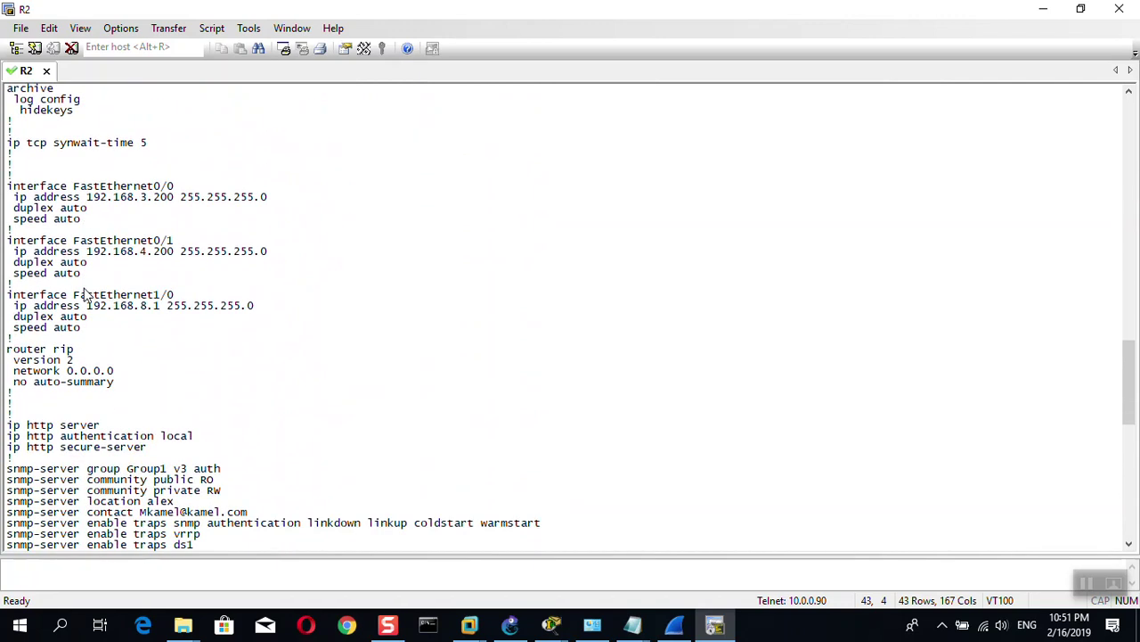
scroll(85, 294, "down", 2)
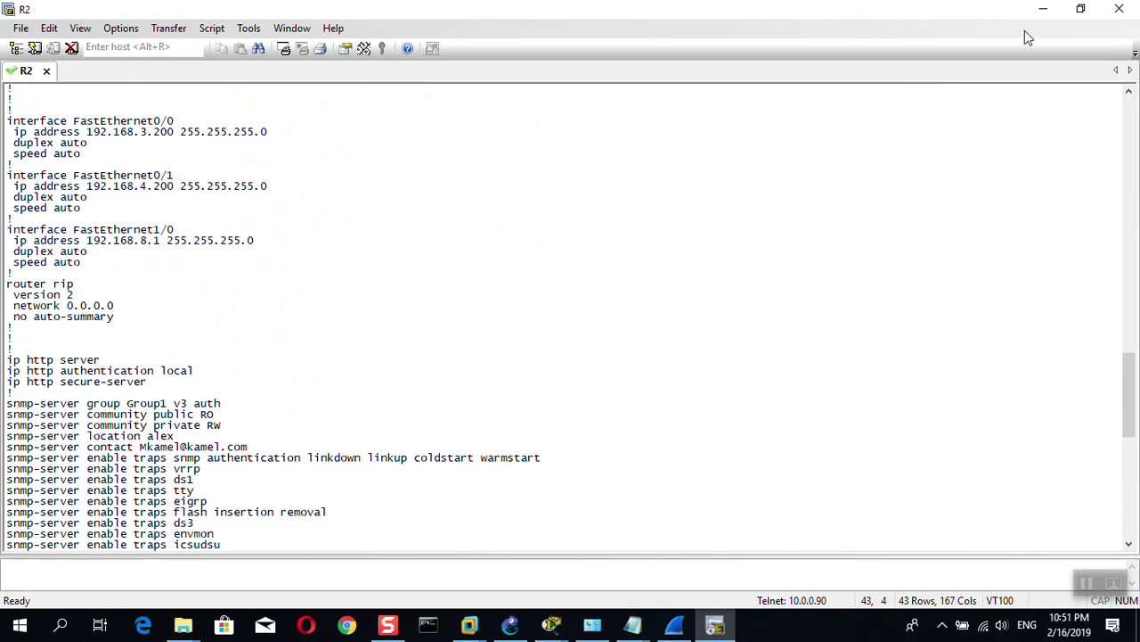
left_click(1043, 8)
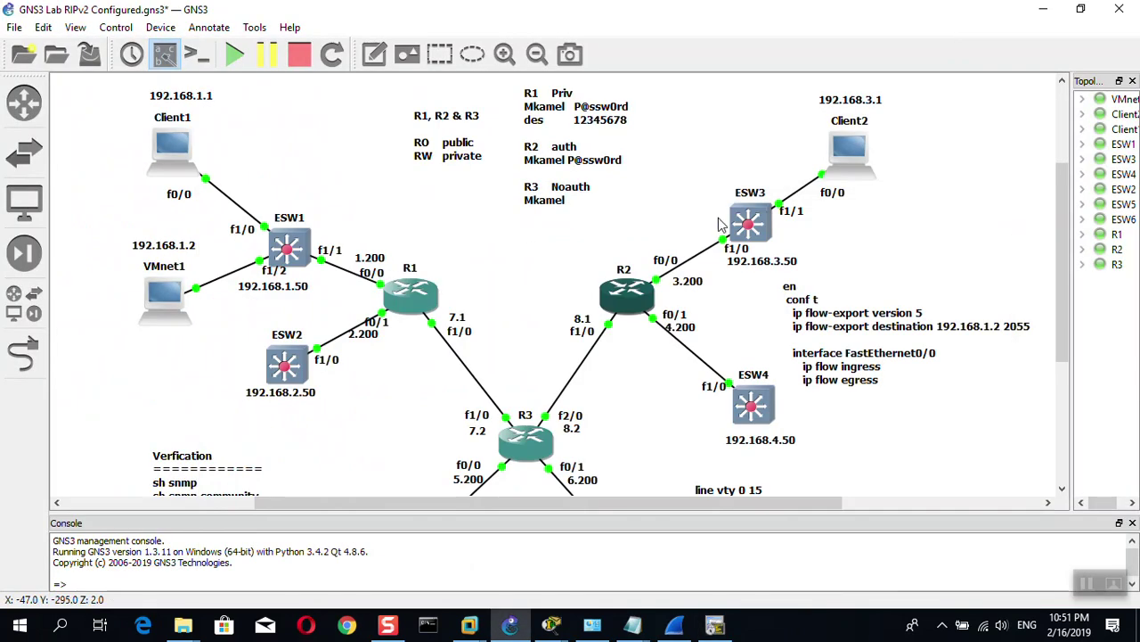
- Copy the NetFlow commands from the topology note and paste them into R2's console
left_click(840, 322)
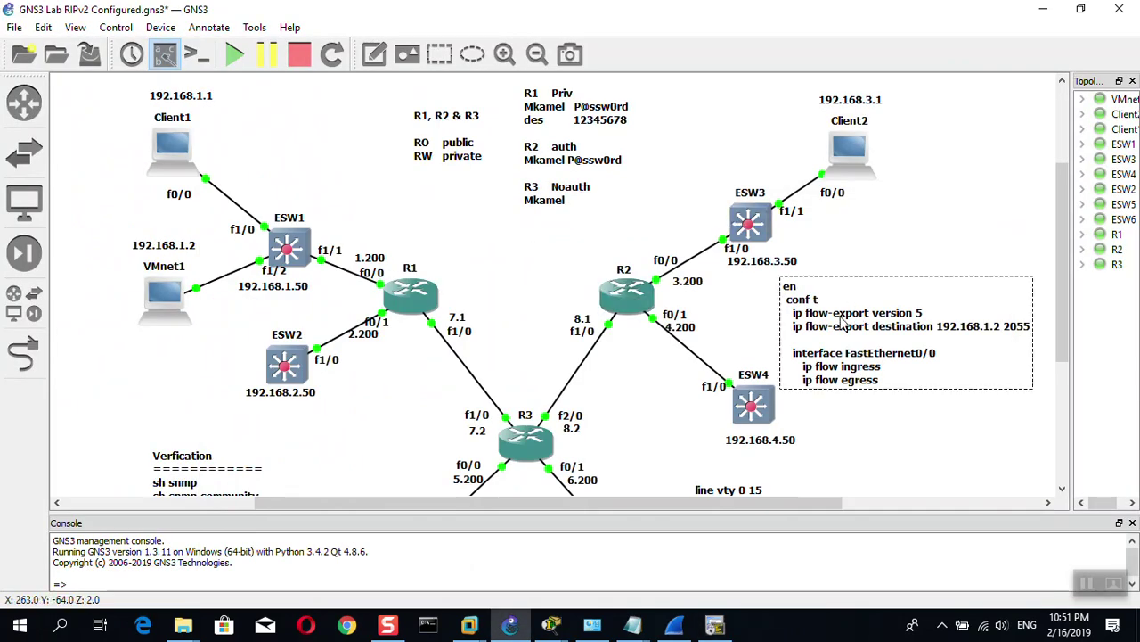
right_click(840, 322)
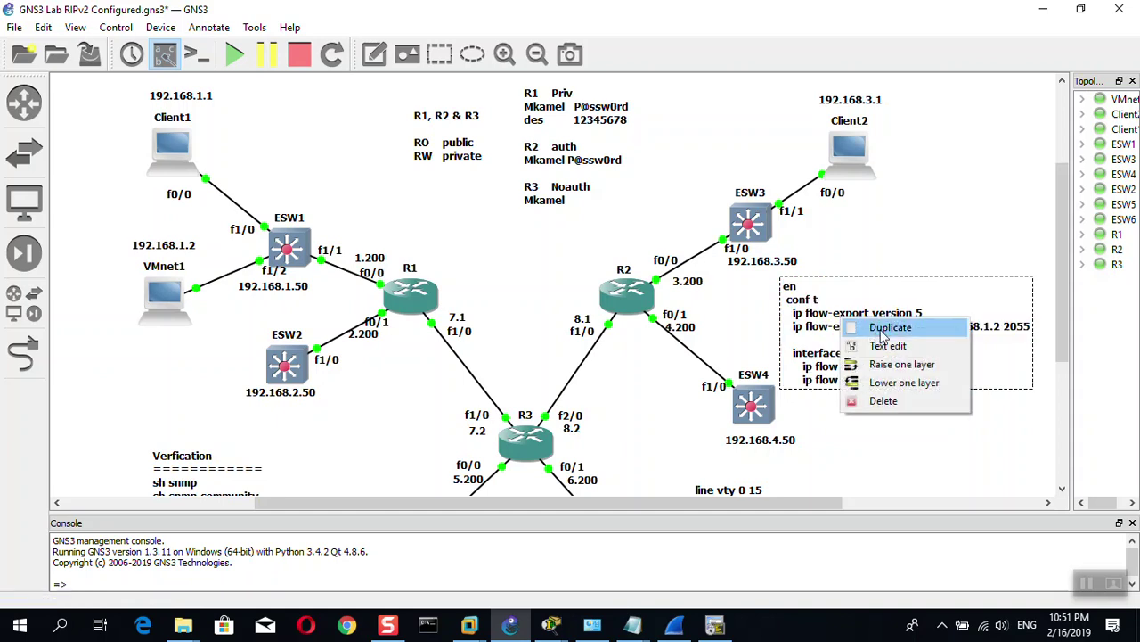
left_click(889, 346)
key("super+c")
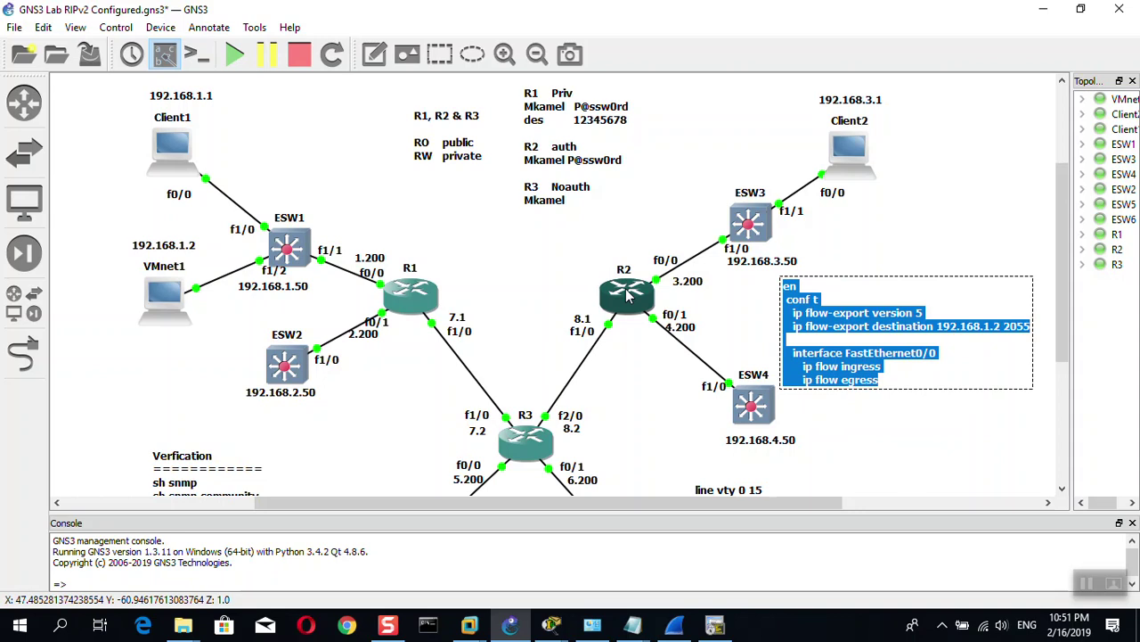
double_click(628, 294)
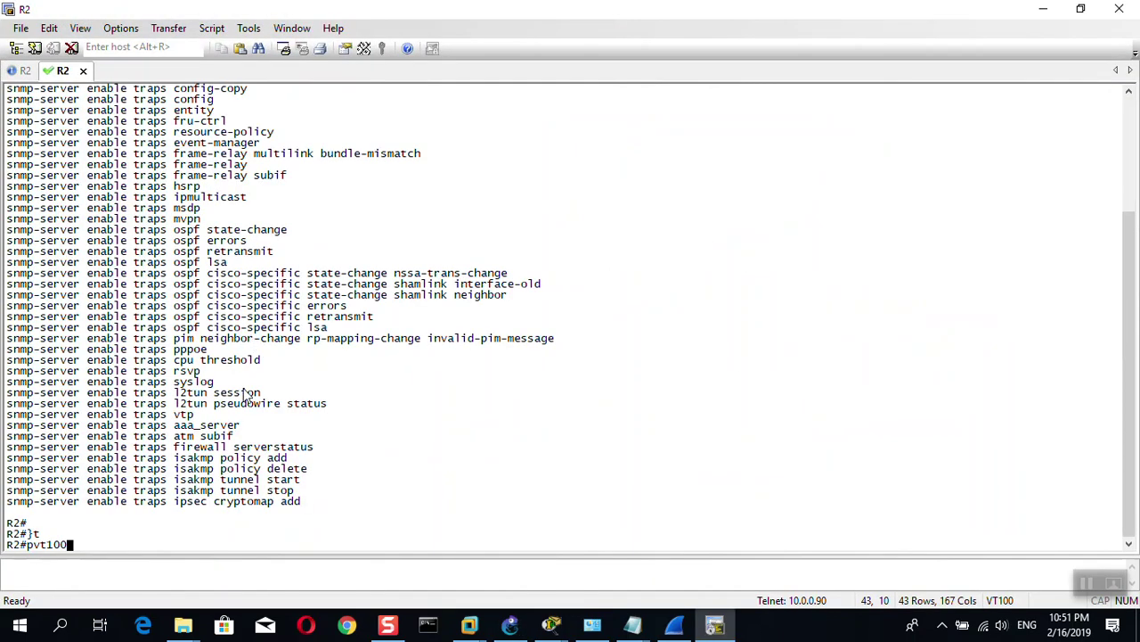
right_click(126, 542)
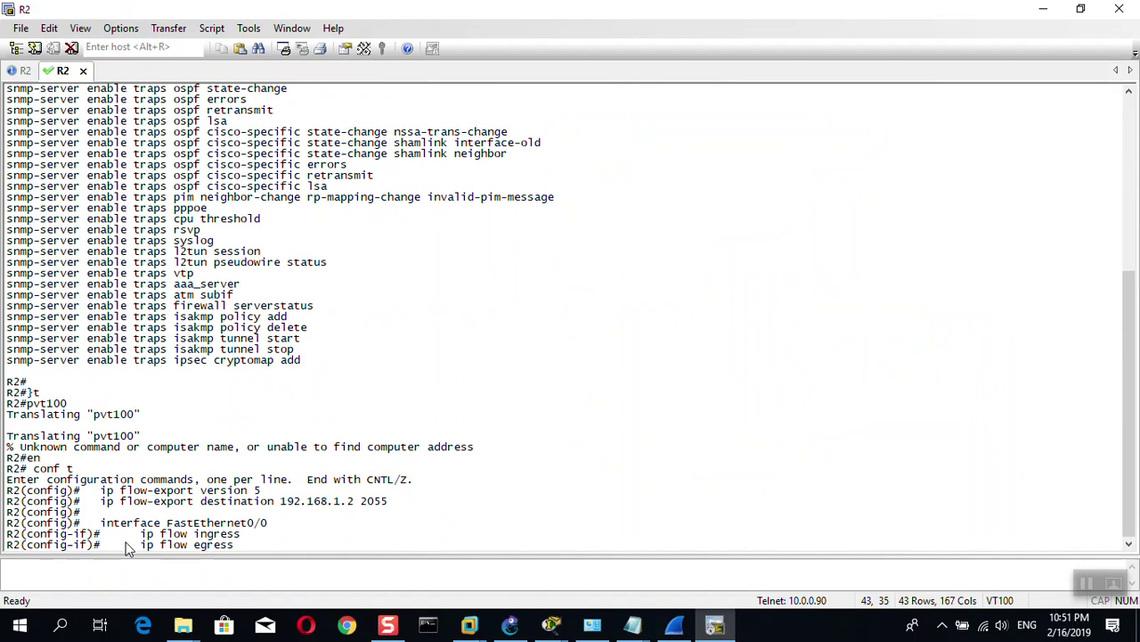
key("Return")
key("ctrl+z")
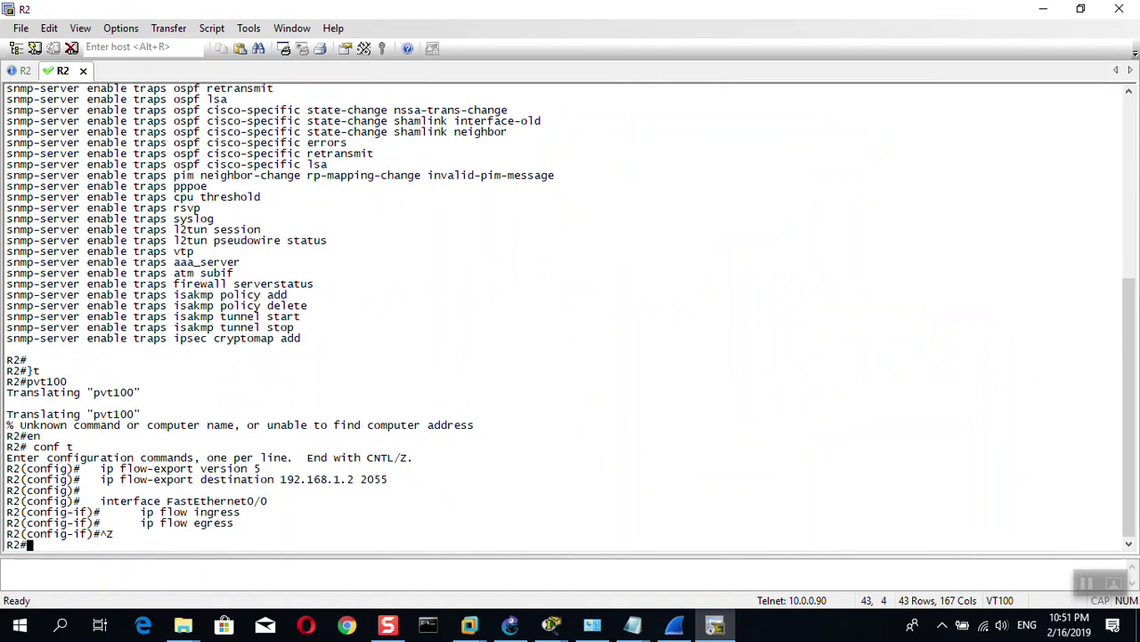
- Run 'sh run' to confirm NetFlow v5 export to 192.168.1.2 port 2055 on FastEthernet0/0
type("sh run")
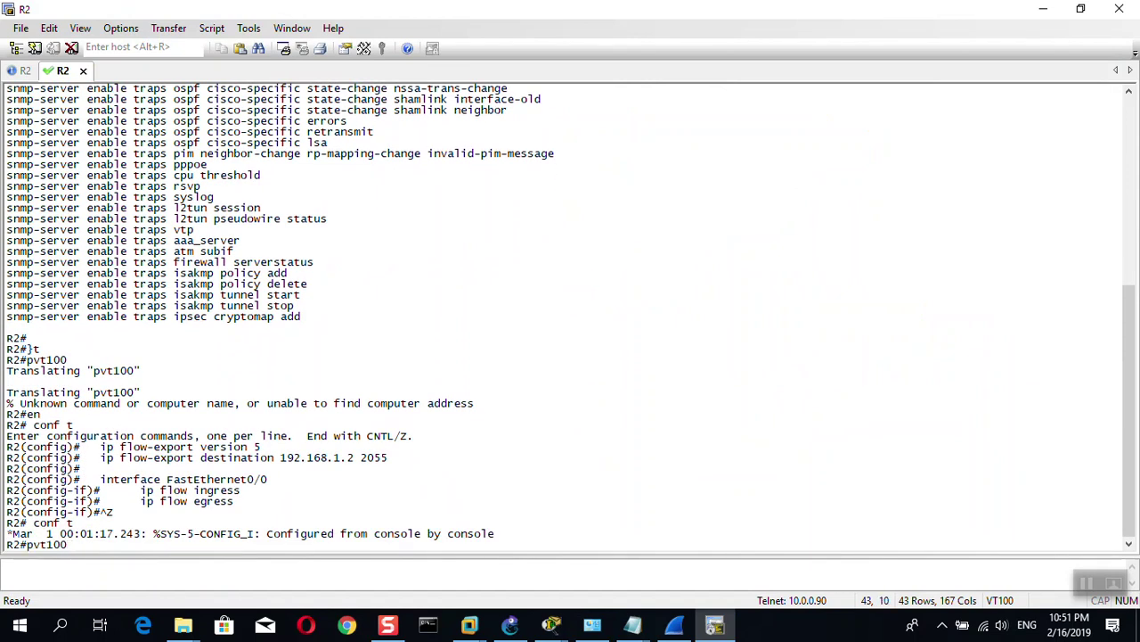
key("Return")
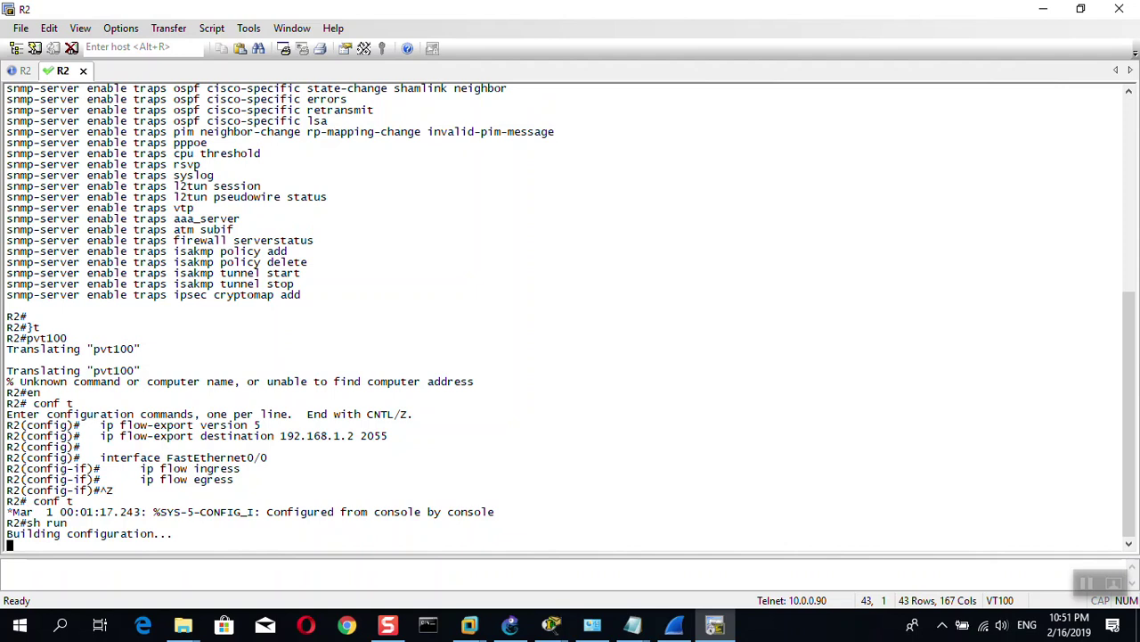
key("Return")
key("Return")
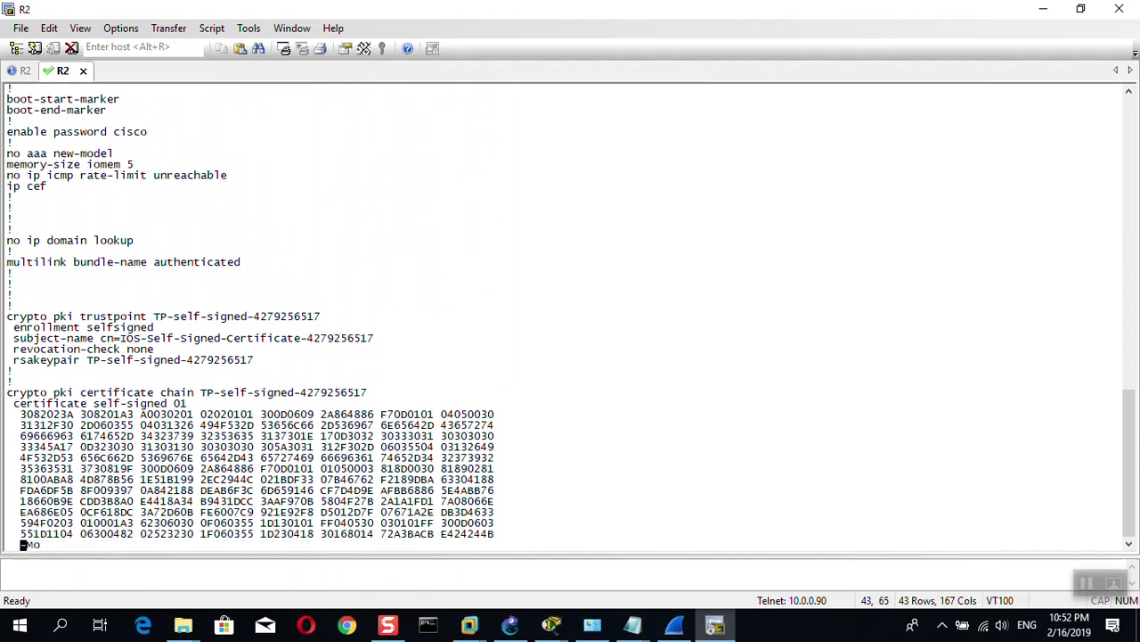
key("space")
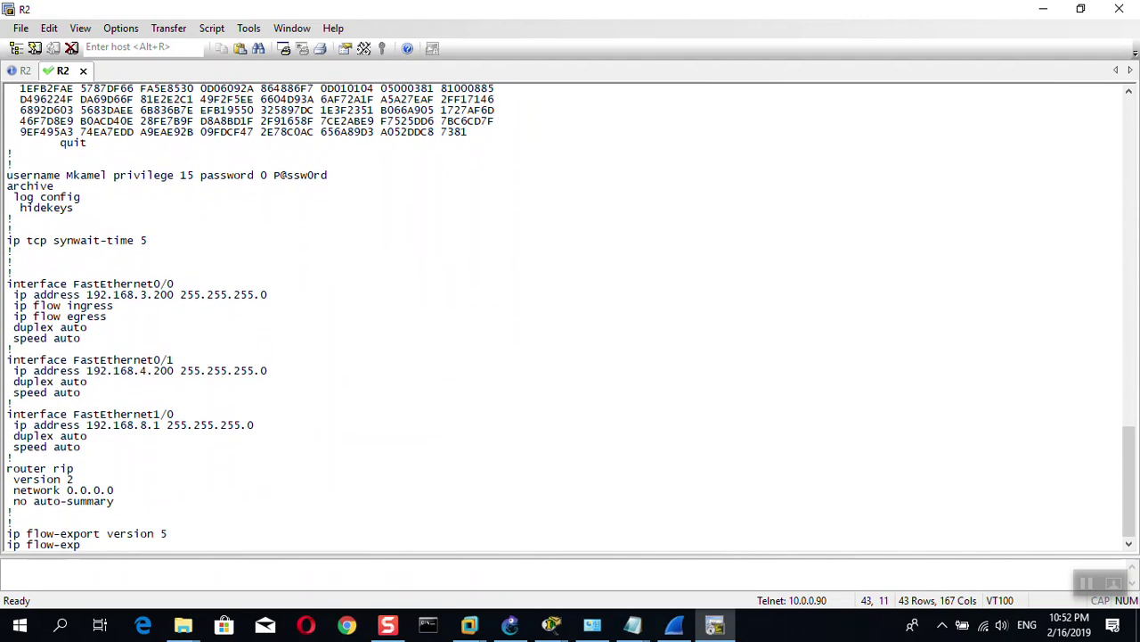
- Retry flow capture on FastEthernet1/0, dismiss the error, and close the analyzer
mouse_move(469, 625)
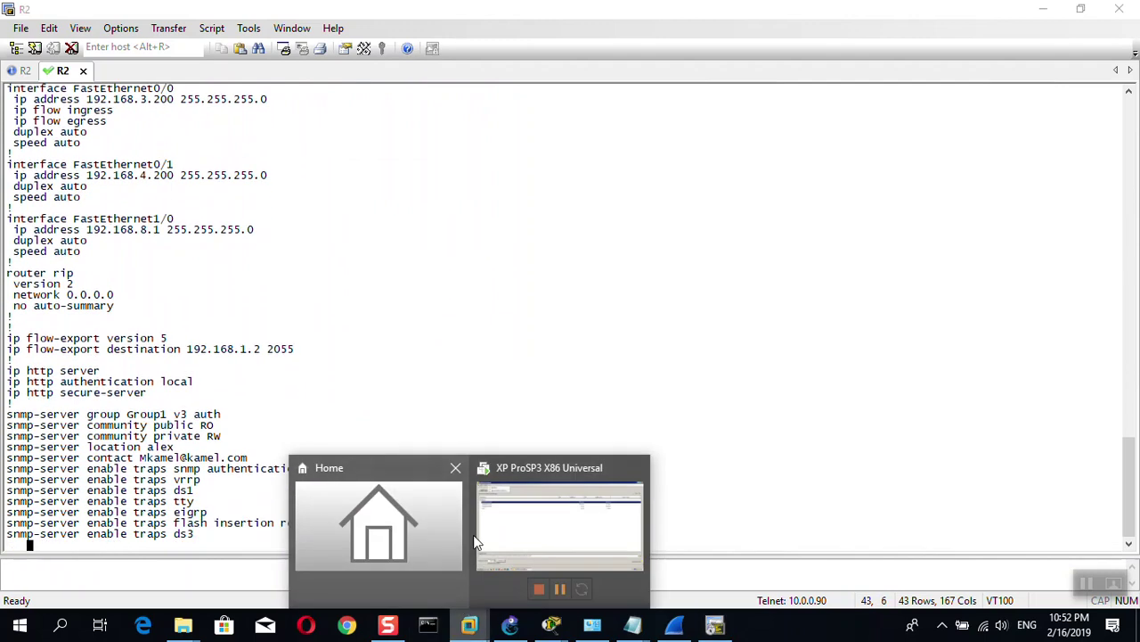
left_click(524, 470)
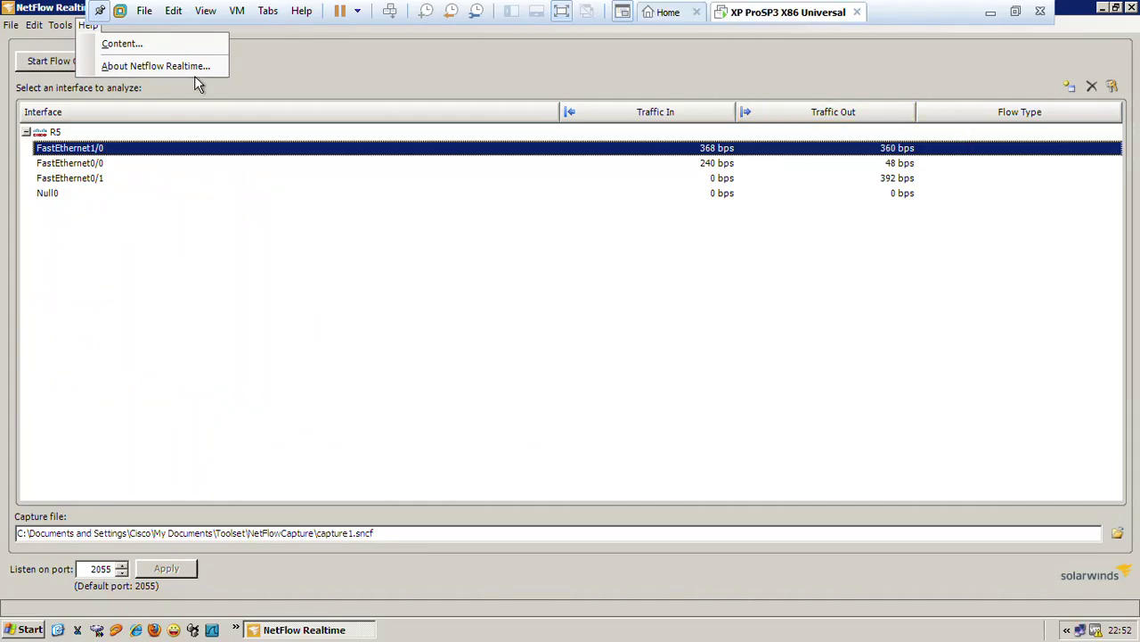
left_click(263, 92)
left_click(66, 63)
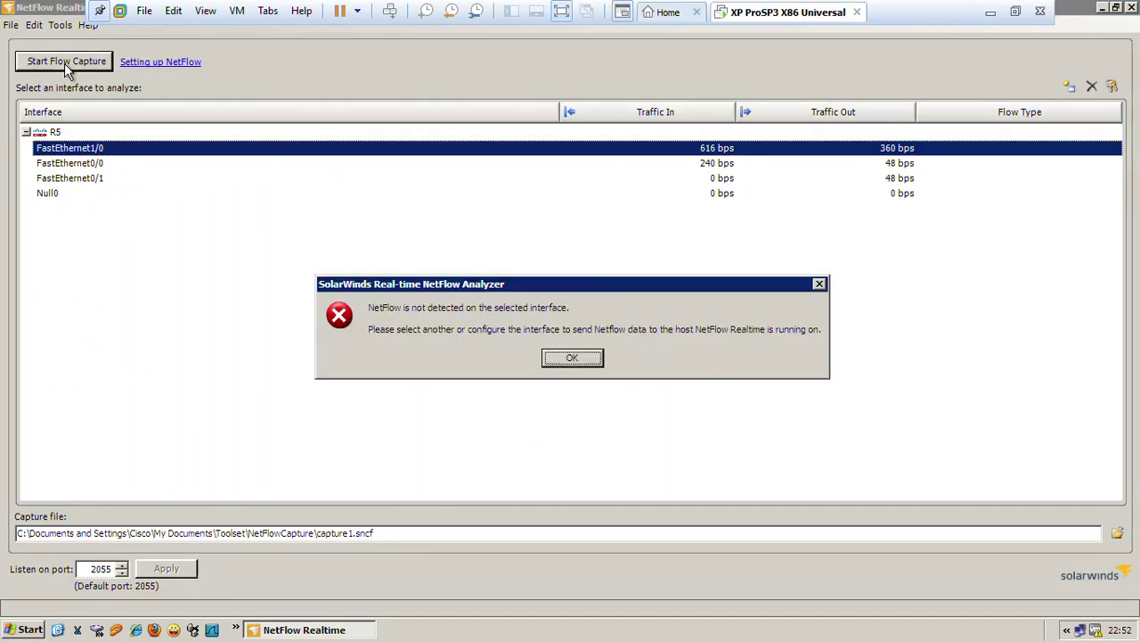
left_click(570, 357)
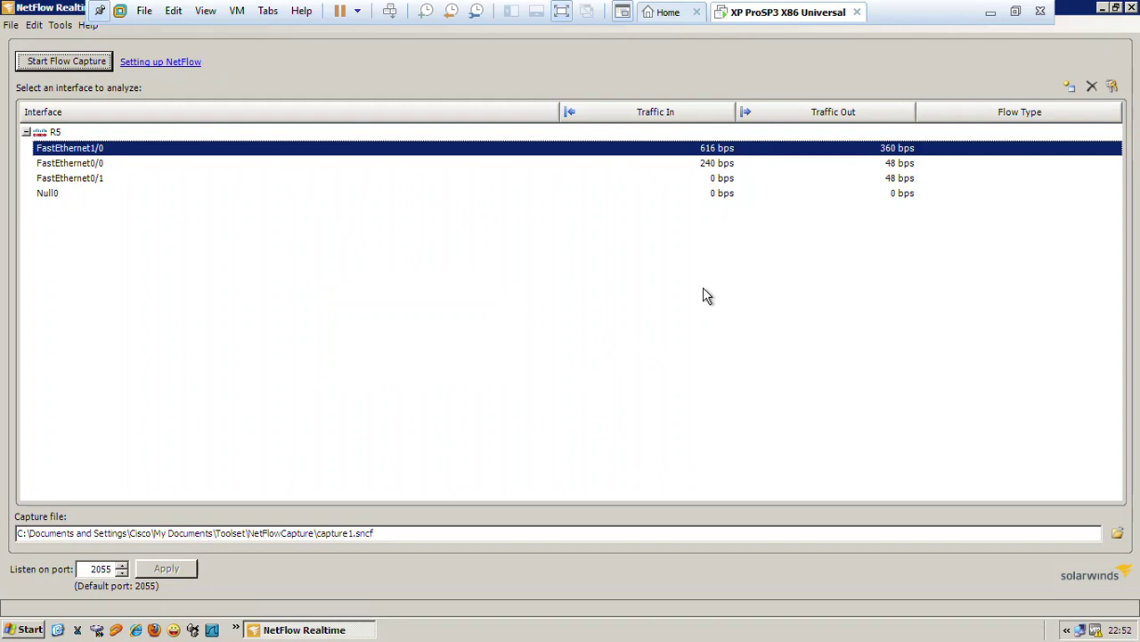
key("alt+F4")
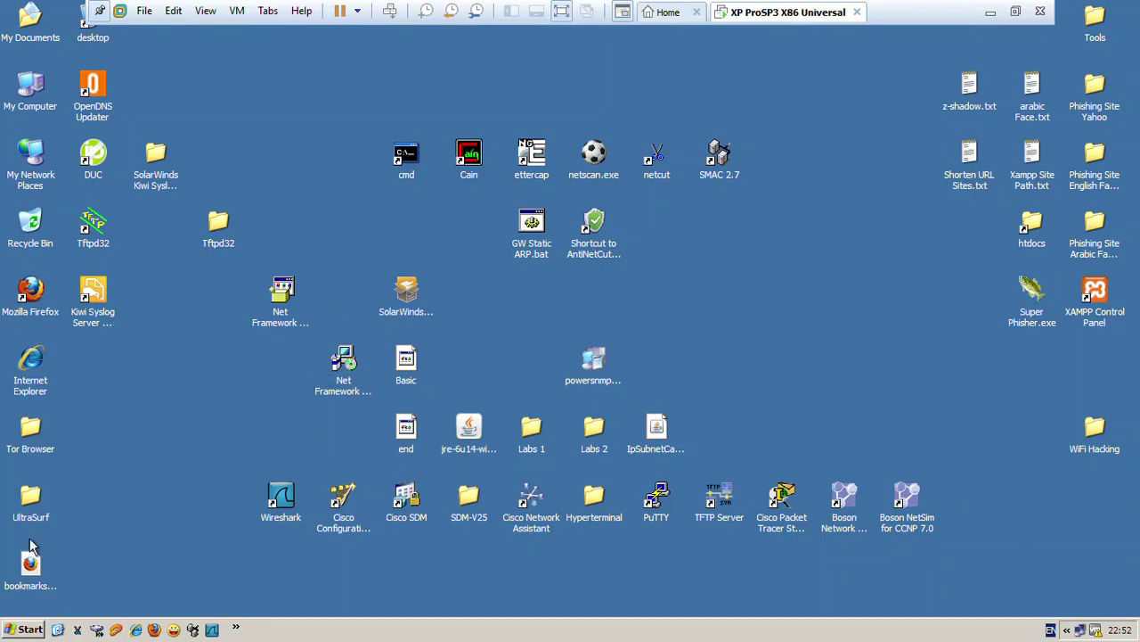
- Relaunch SolarWinds Real-time NetFlow Analyzer from All Programs and select R2
left_click(26, 628)
mouse_move(52, 579)
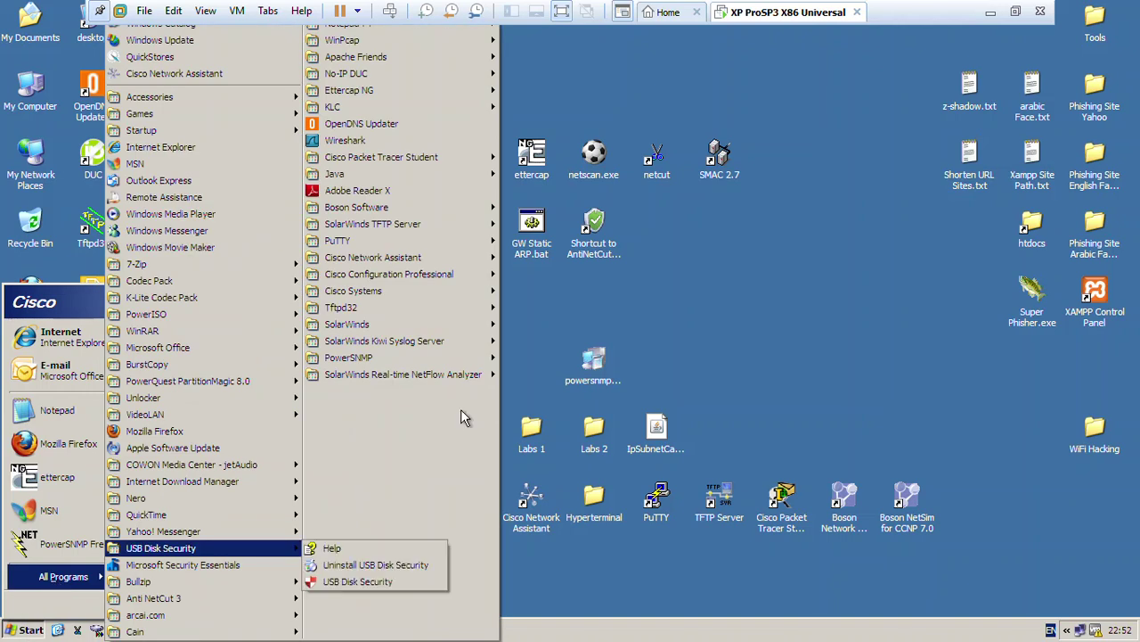
mouse_move(449, 373)
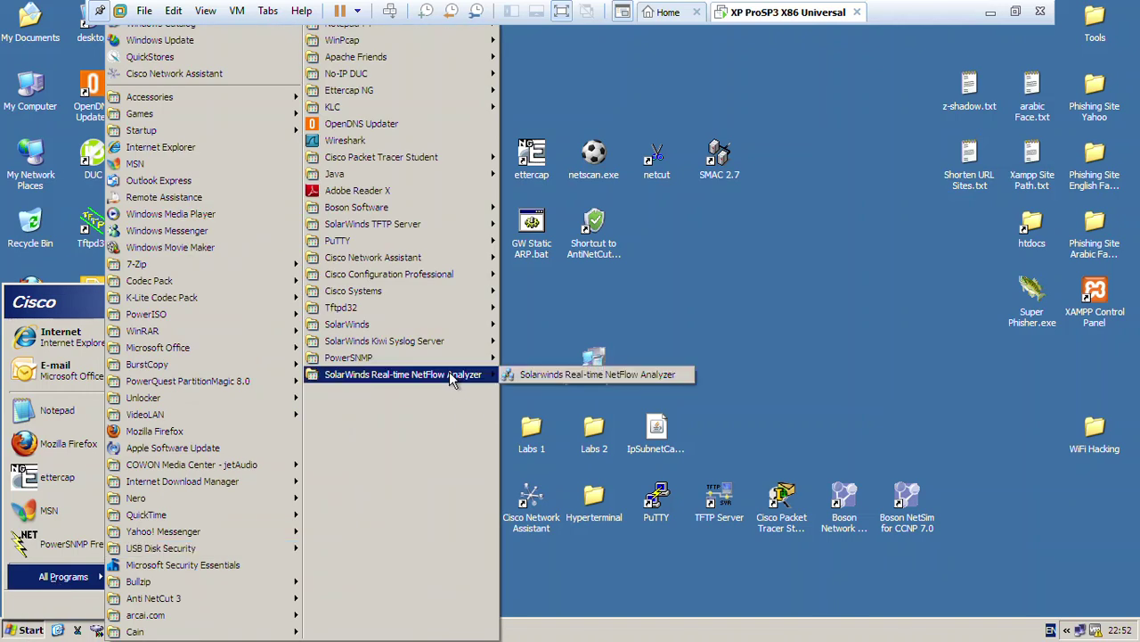
left_click(574, 375)
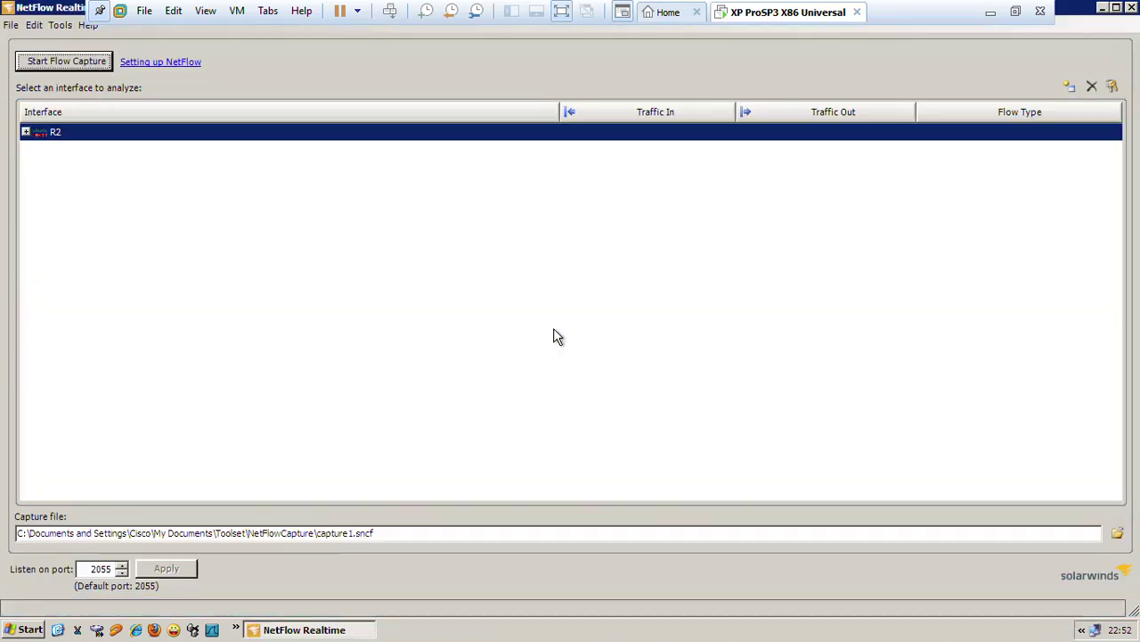
left_click(26, 132)
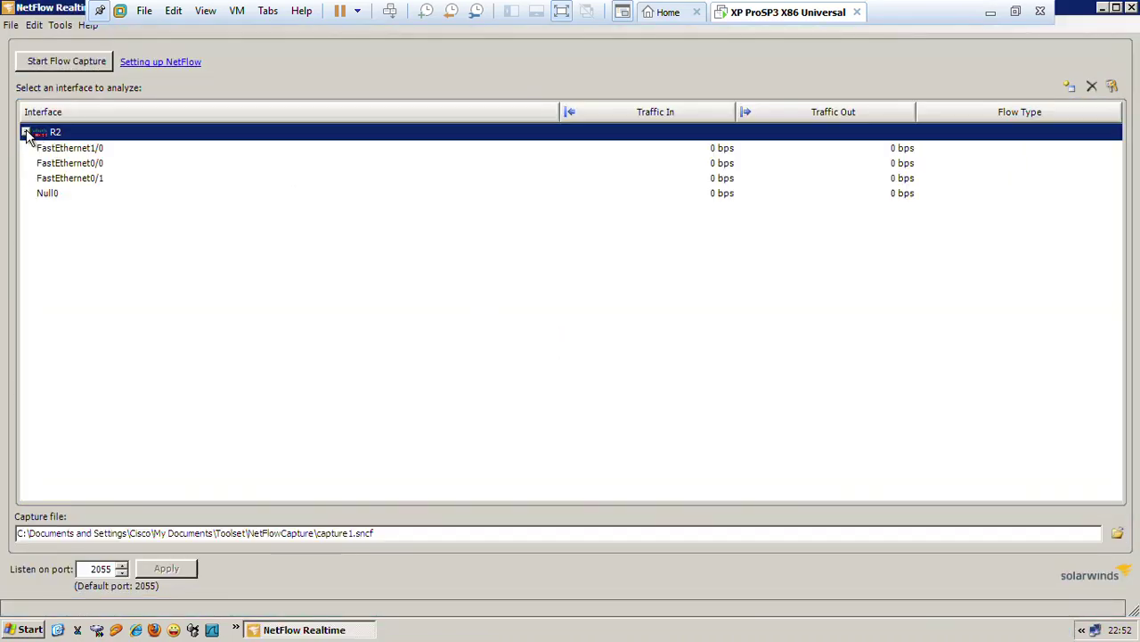
right_click(333, 301)
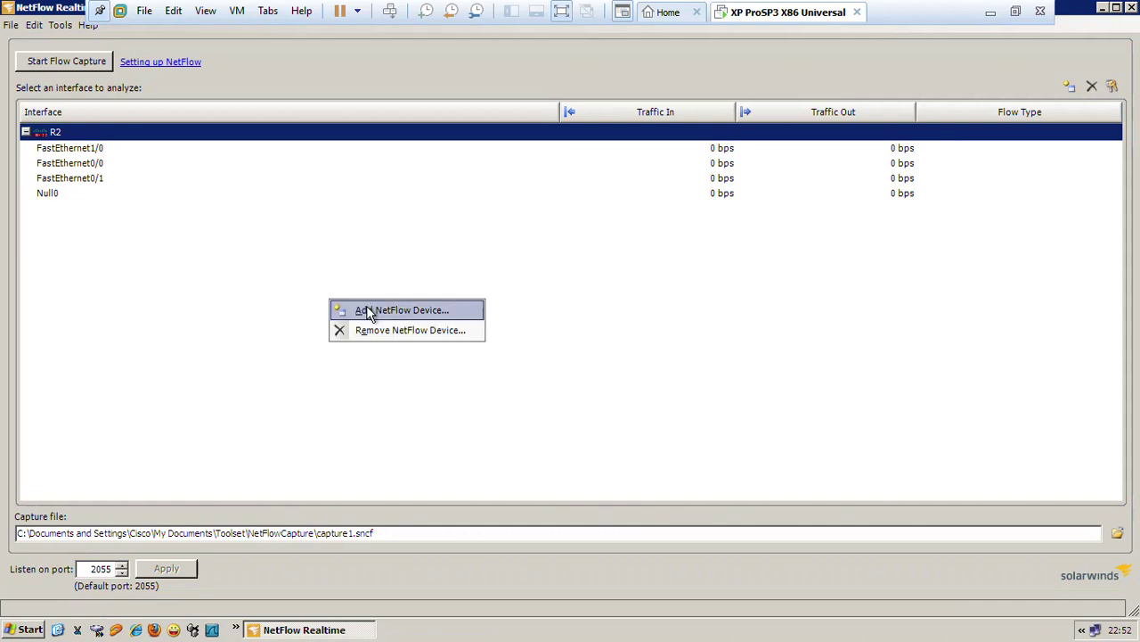
left_click(371, 278)
- Try flow capture on R2's FastEthernet1/0, dismiss the errors, and minimize to the desktop
left_click(64, 61)
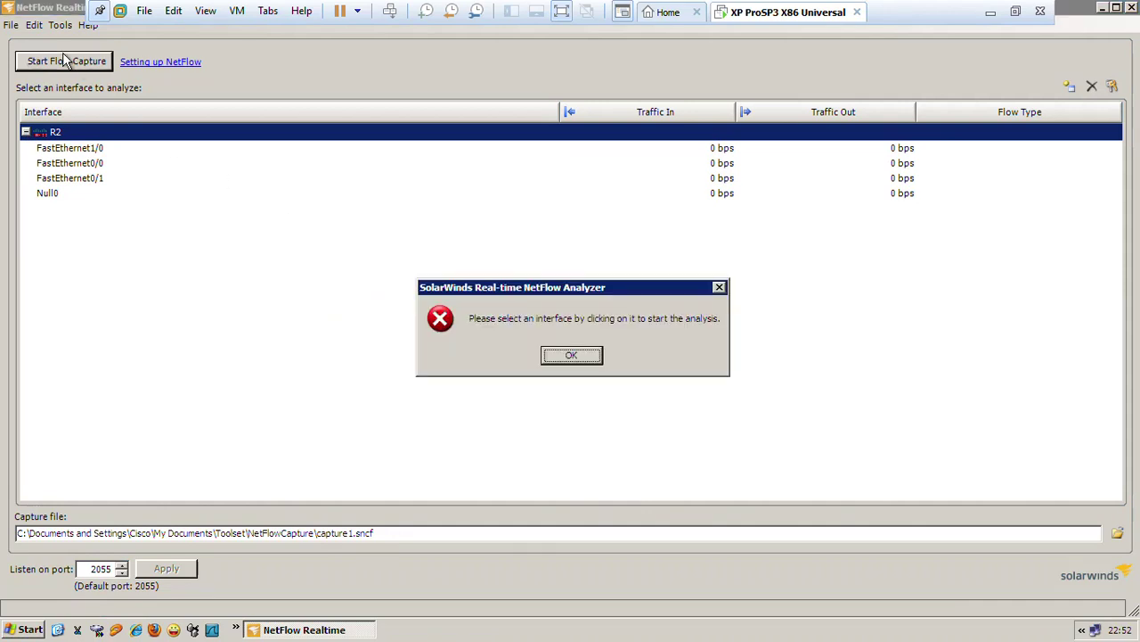
left_click(588, 356)
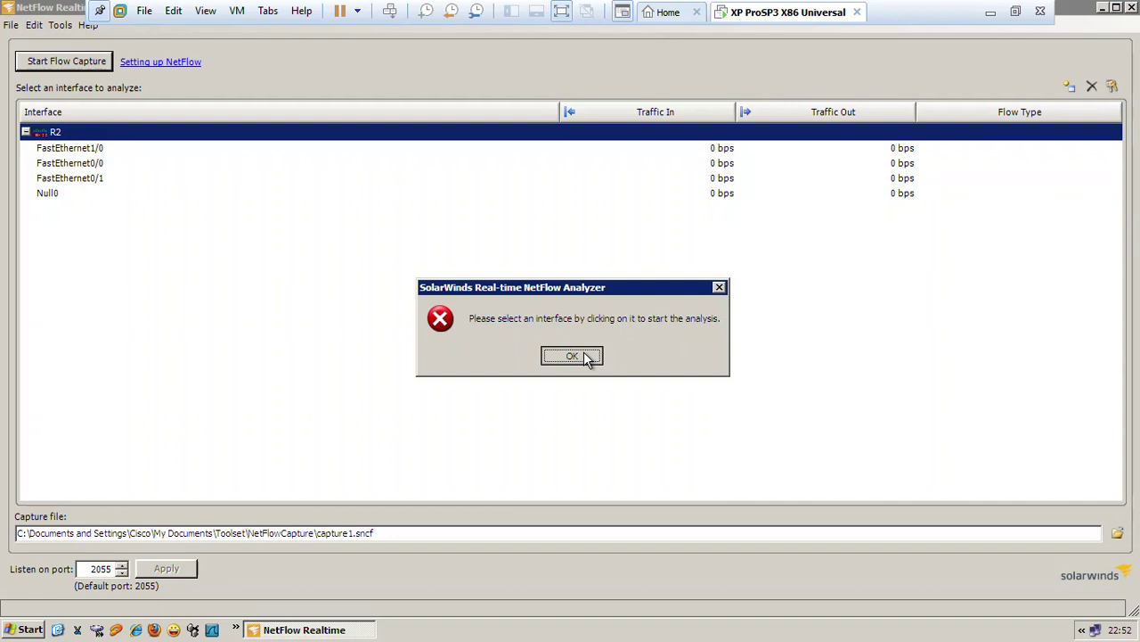
left_click(107, 148)
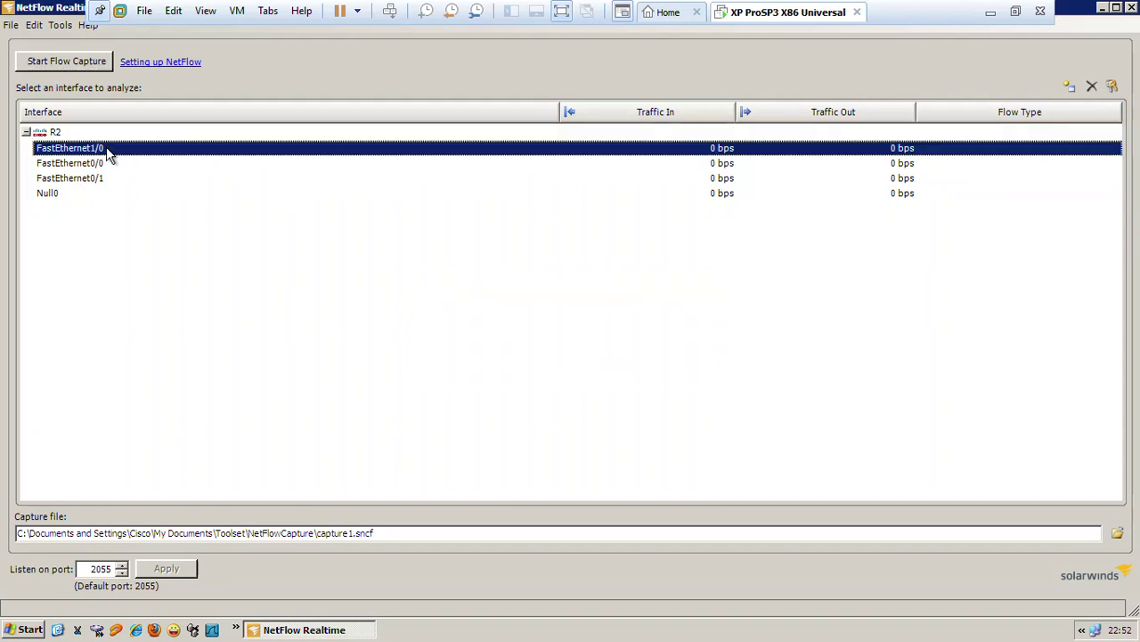
left_click(76, 64)
left_click(573, 358)
right_click(807, 286)
left_click(802, 285)
key("super+d")
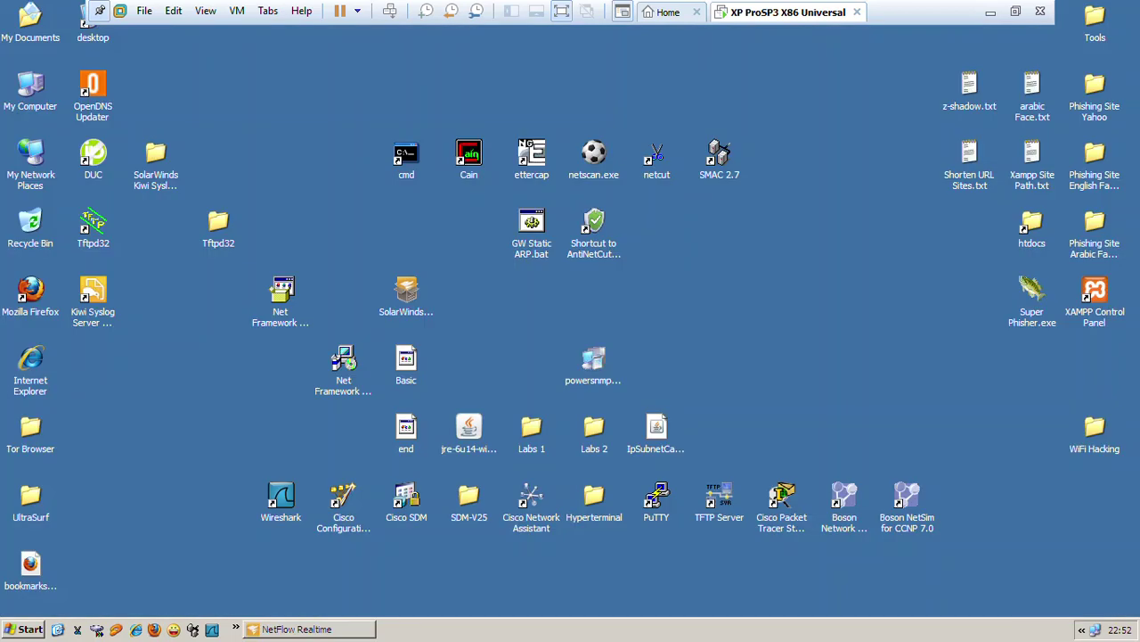
- On the host, open the 2- SolarWindsNetFlowConfigurator folder under 1- NetFlow Collector App
left_click(989, 11)
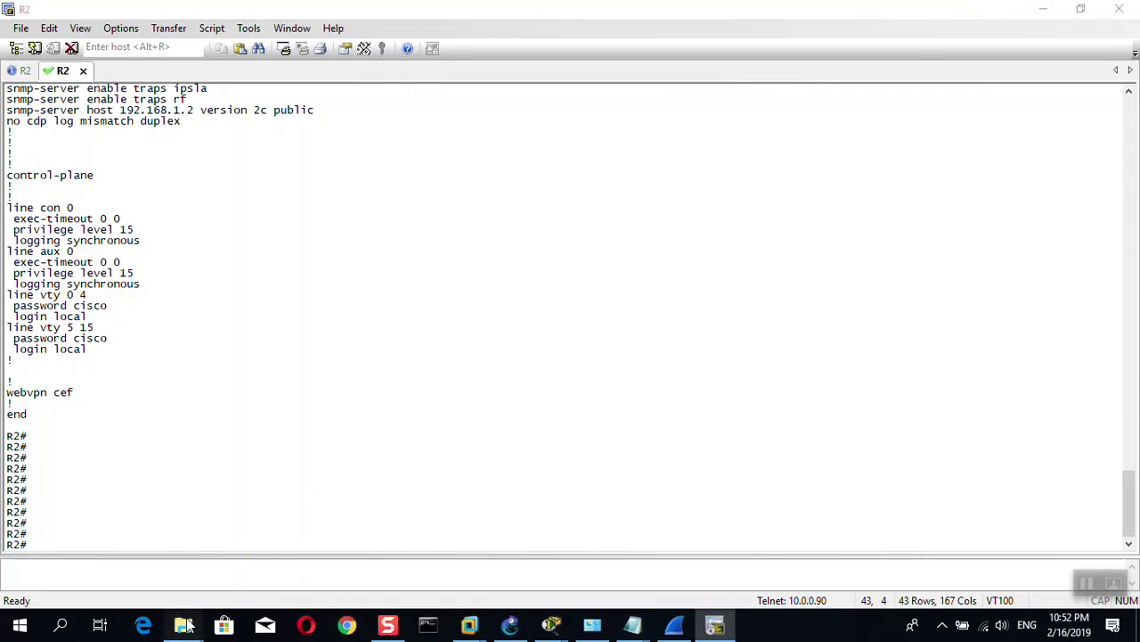
mouse_move(183, 623)
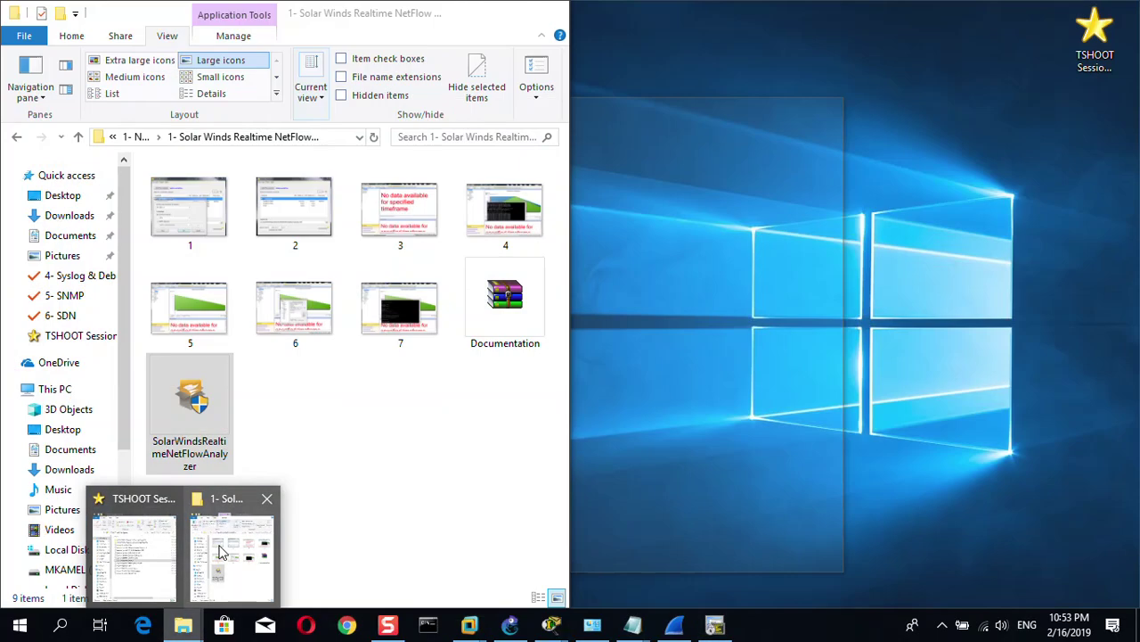
left_click(222, 552)
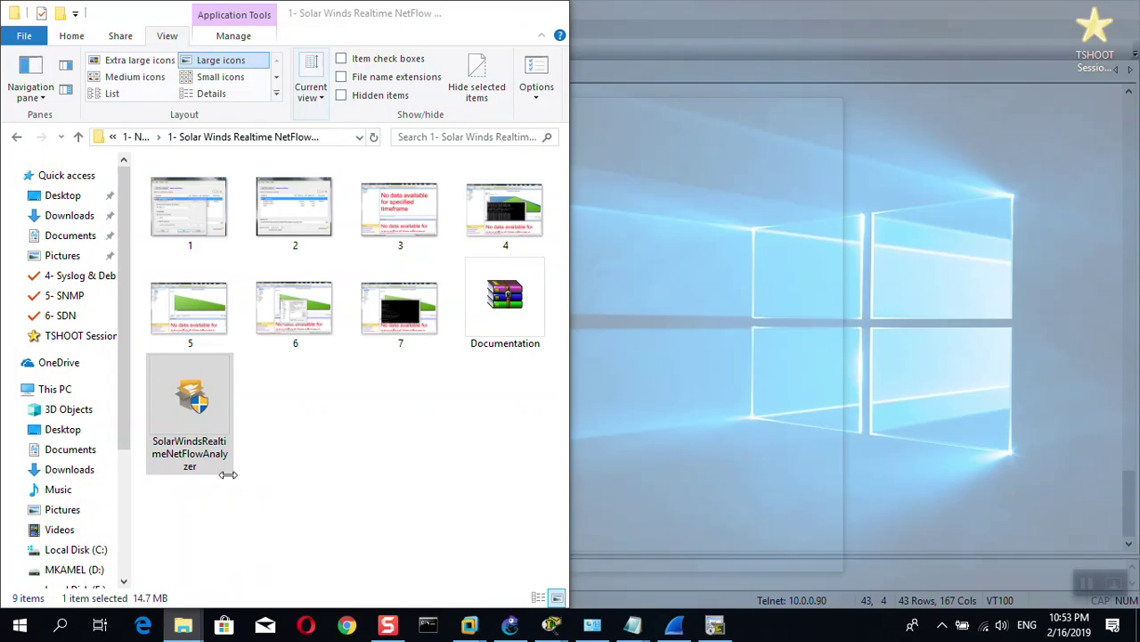
left_click(79, 138)
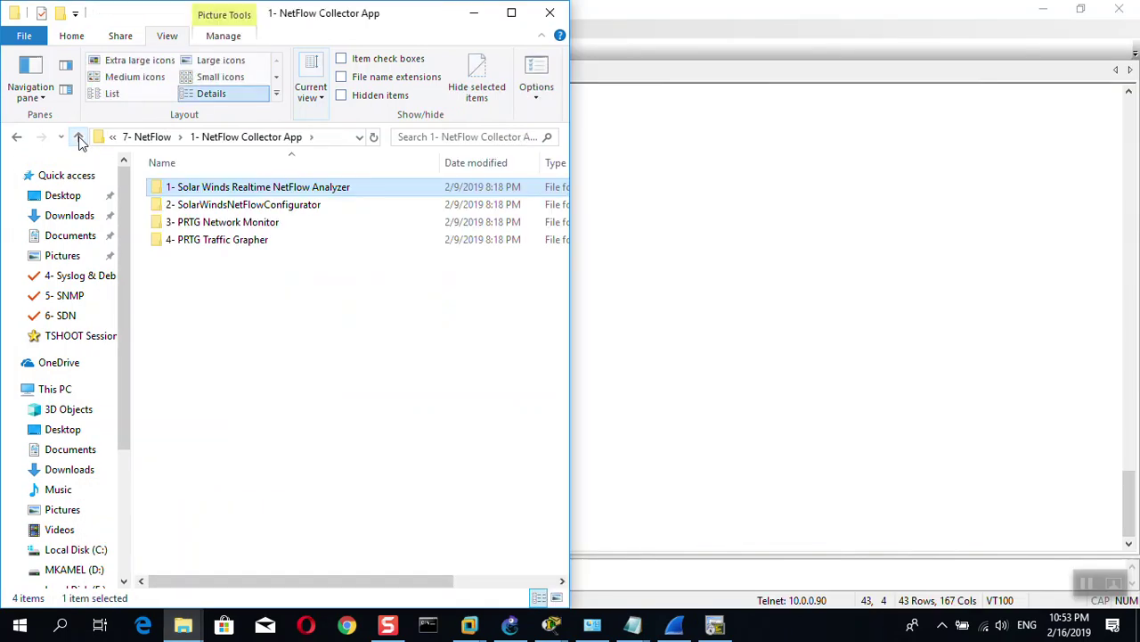
left_click(212, 207)
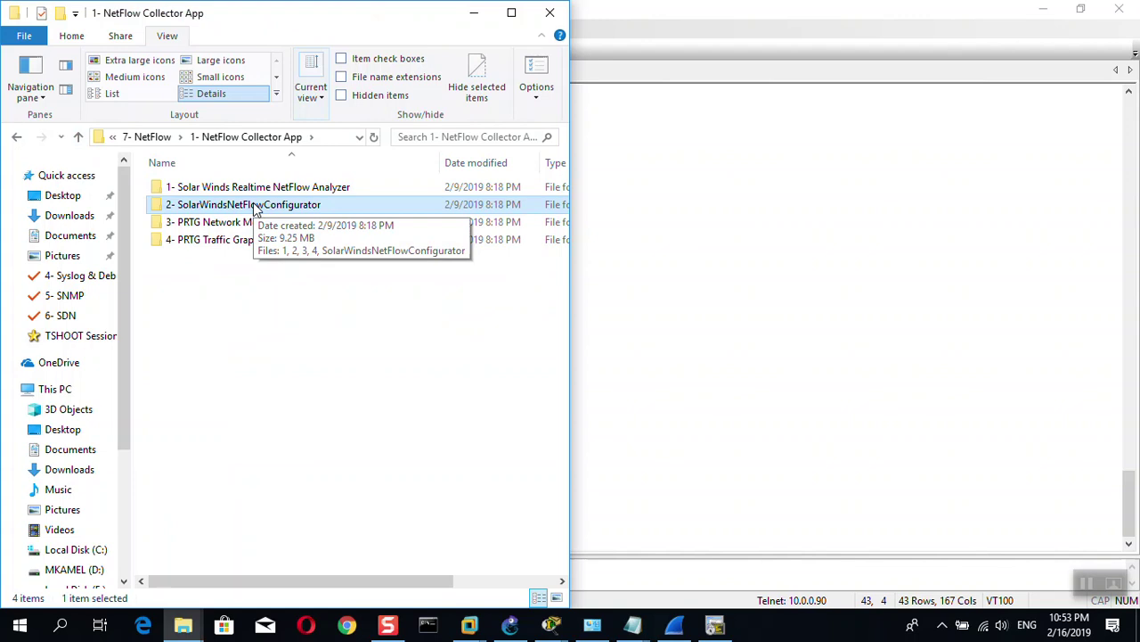
double_click(254, 205)
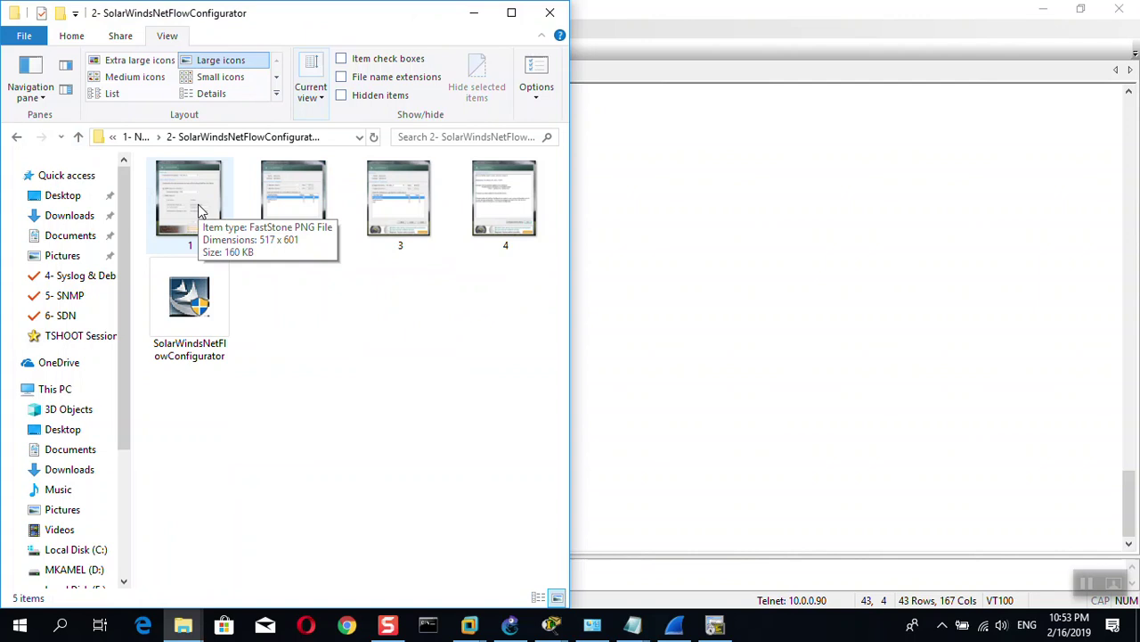
- Copy the SolarWindsNetFlowConfigurator installer and return to the XP virtual machine's desktop
double_click(218, 296)
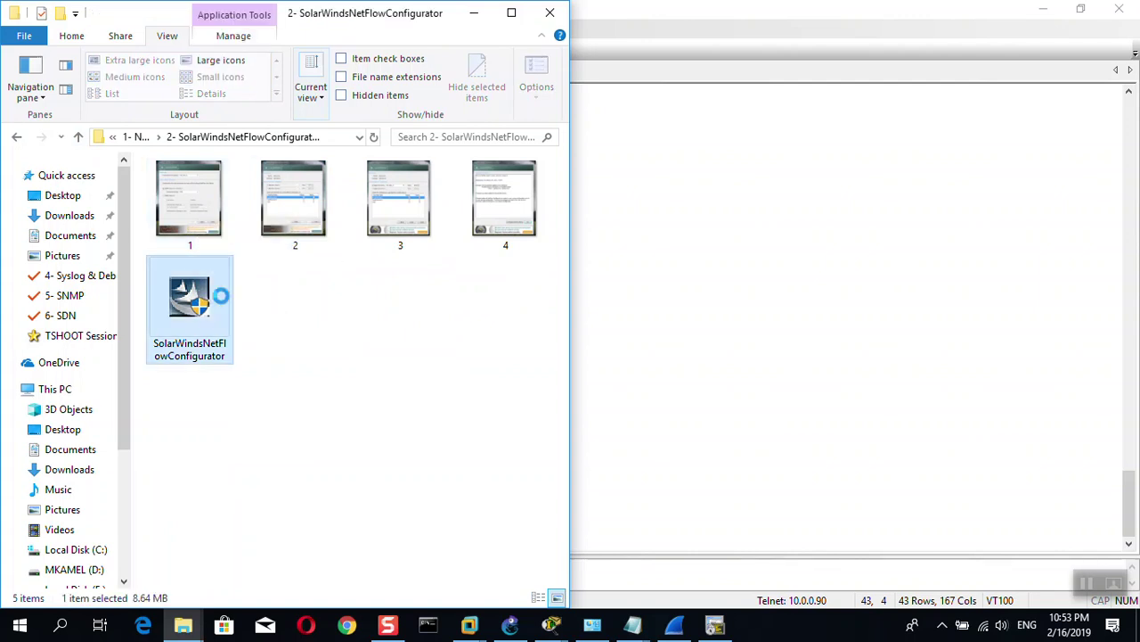
right_click(218, 296)
left_click(237, 508)
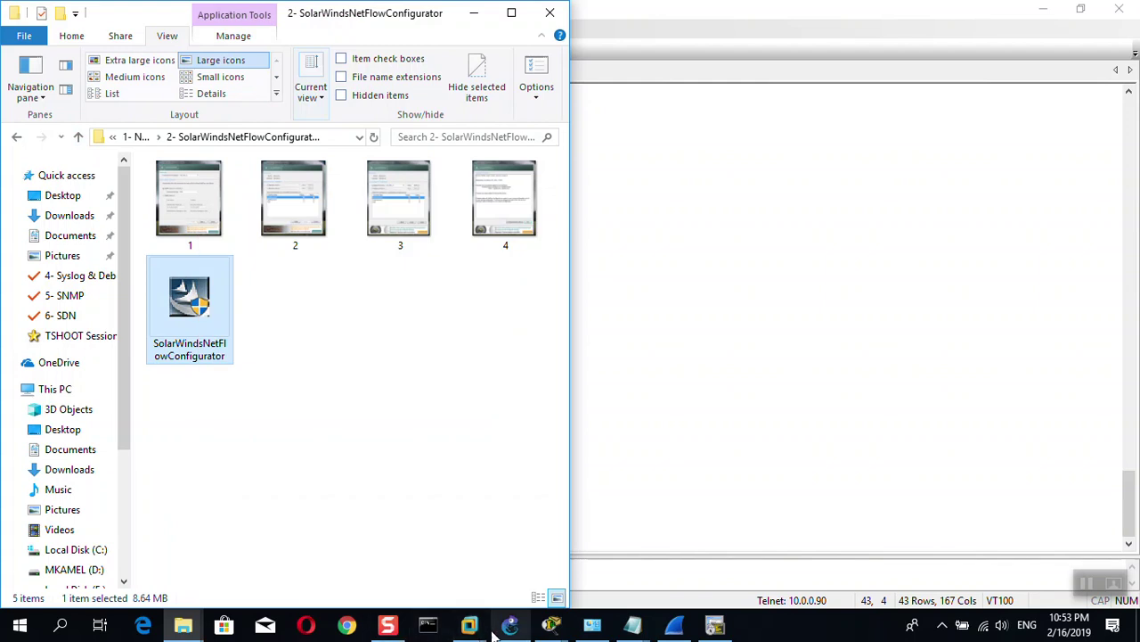
mouse_move(469, 624)
left_click(546, 549)
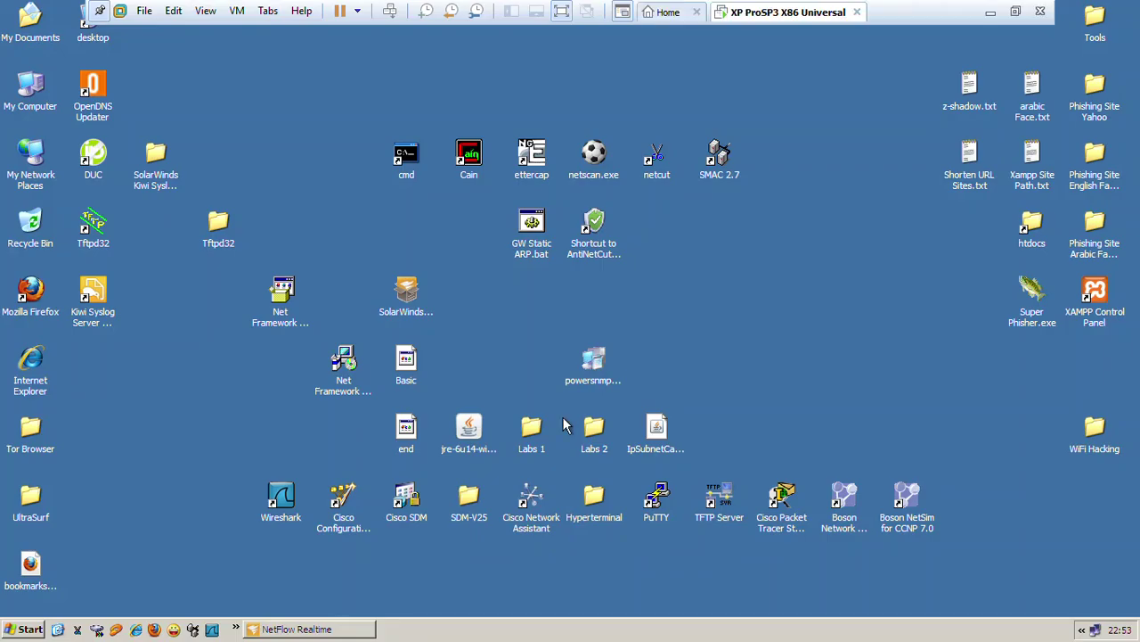
- Paste the installer onto the XP desktop, launch it, and accept the licence agreement
right_click(772, 298)
left_click(798, 333)
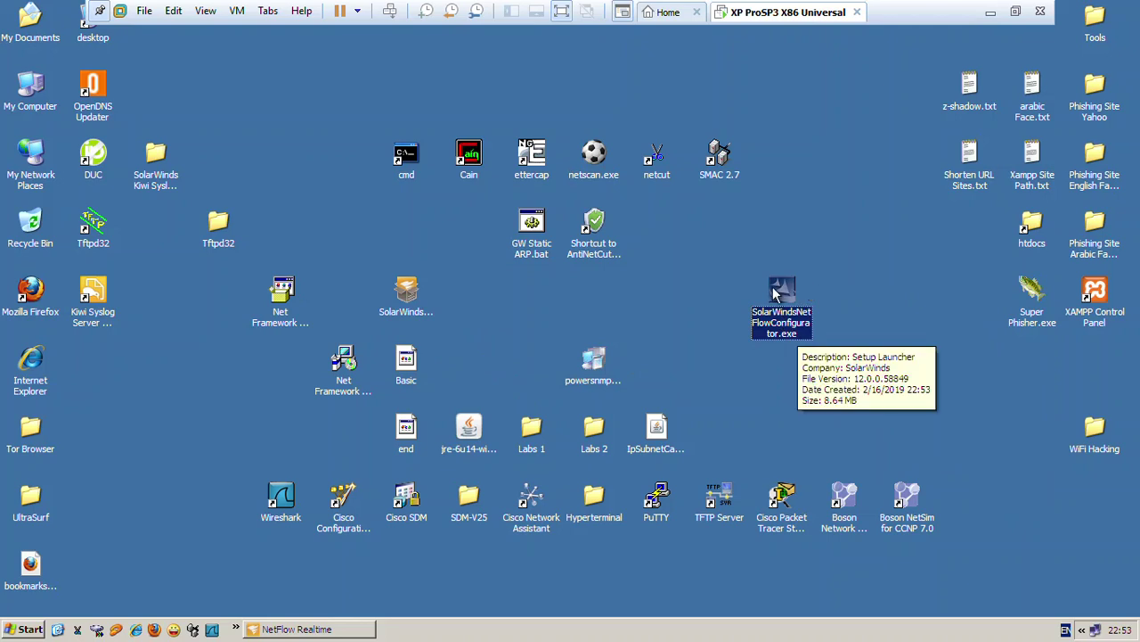
double_click(781, 294)
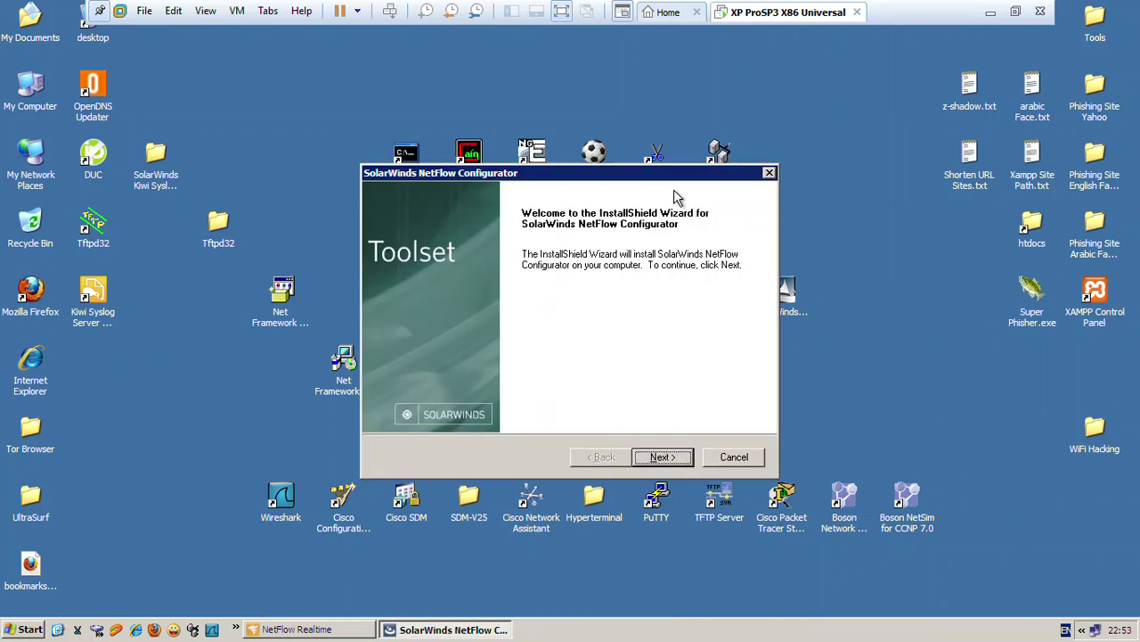
left_click(660, 457)
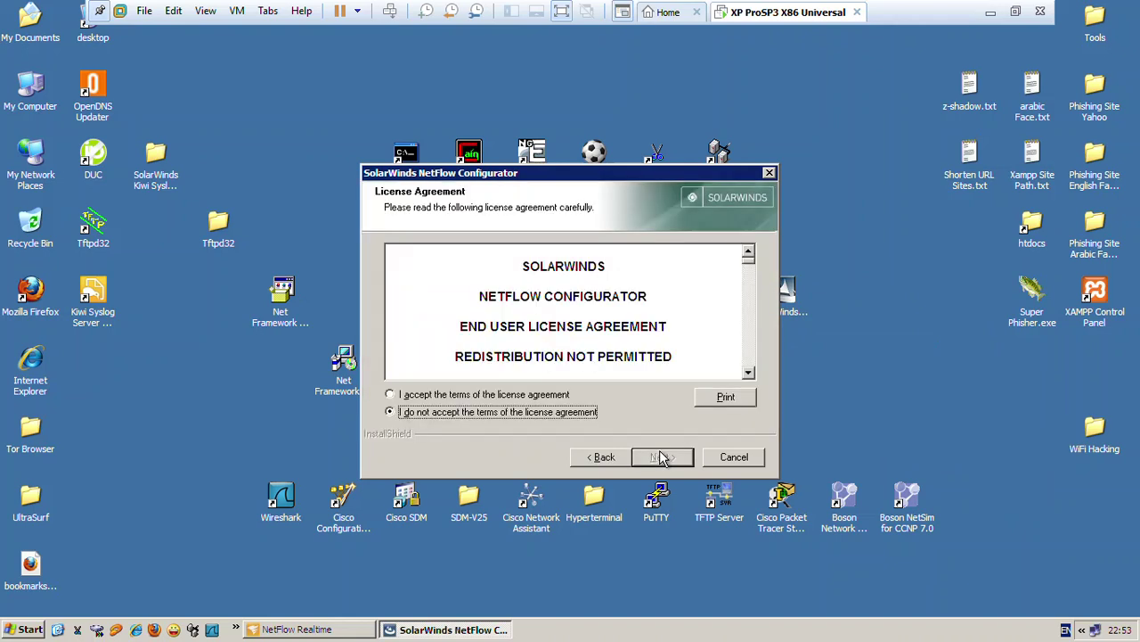
left_click(458, 395)
left_click(654, 456)
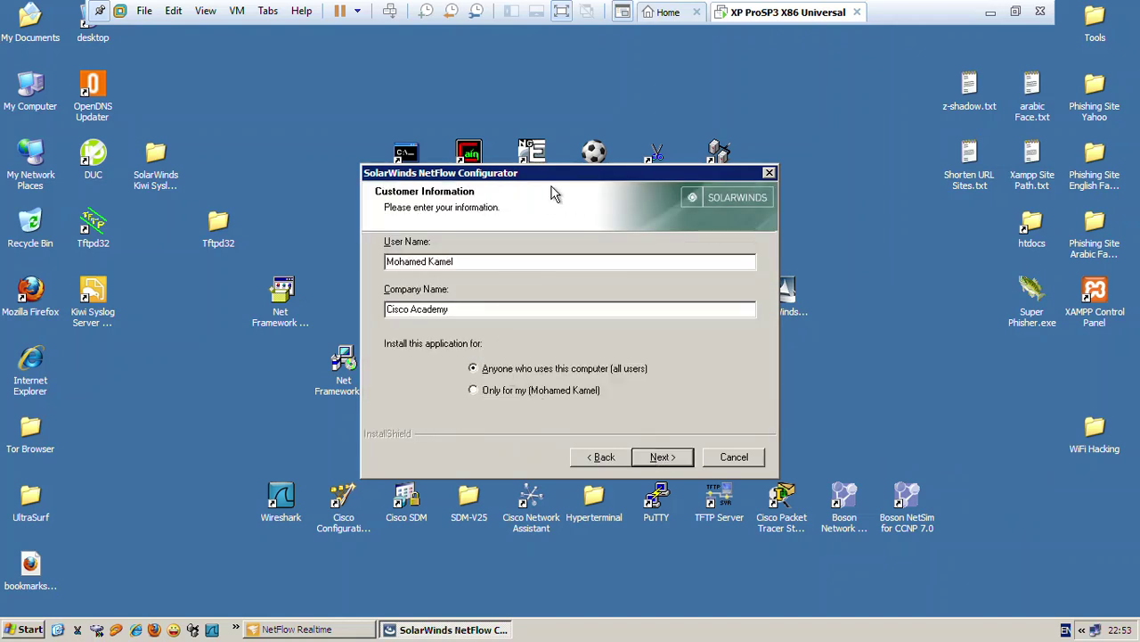
- Continue past customer information, install NetFlow Configurator, and close the finished wizard
left_click_drag(559, 176, 603, 103)
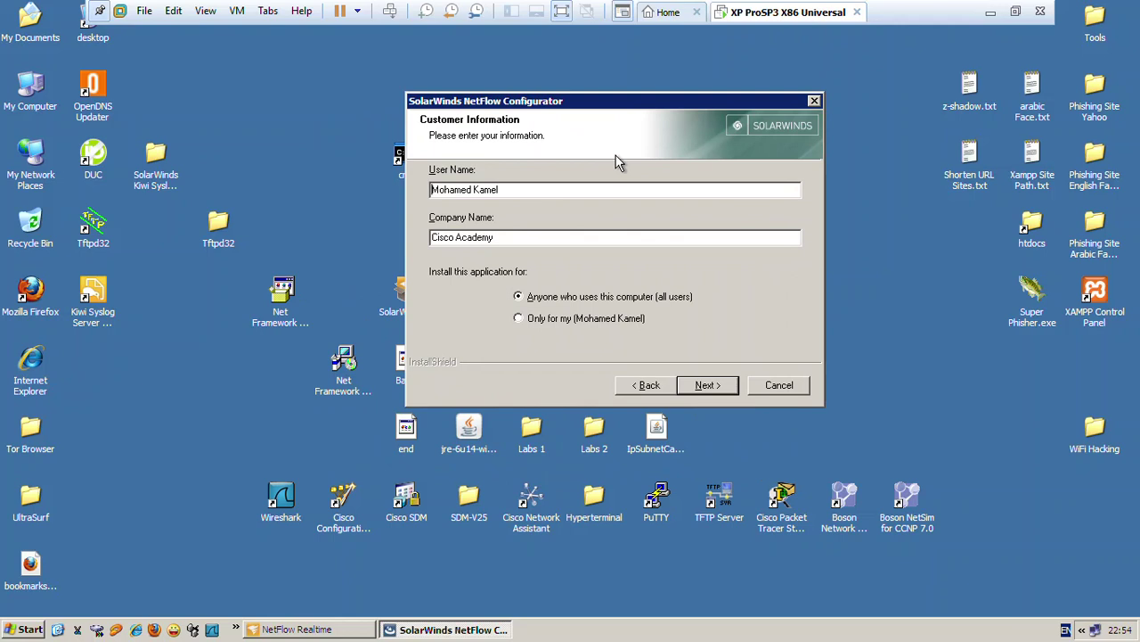
left_click(328, 629)
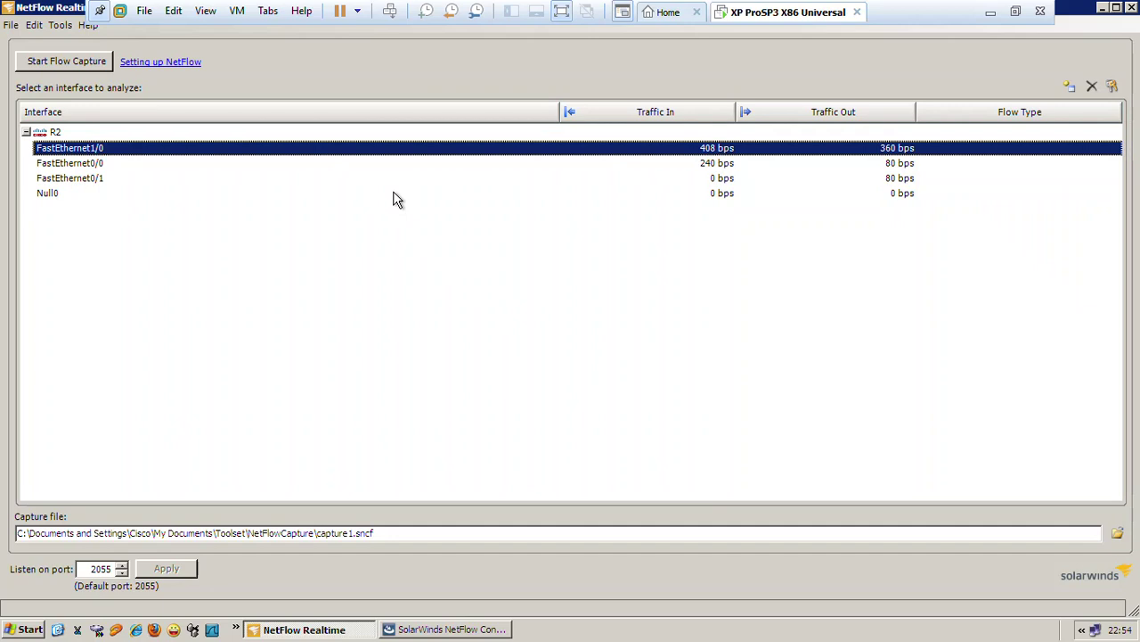
left_click(450, 629)
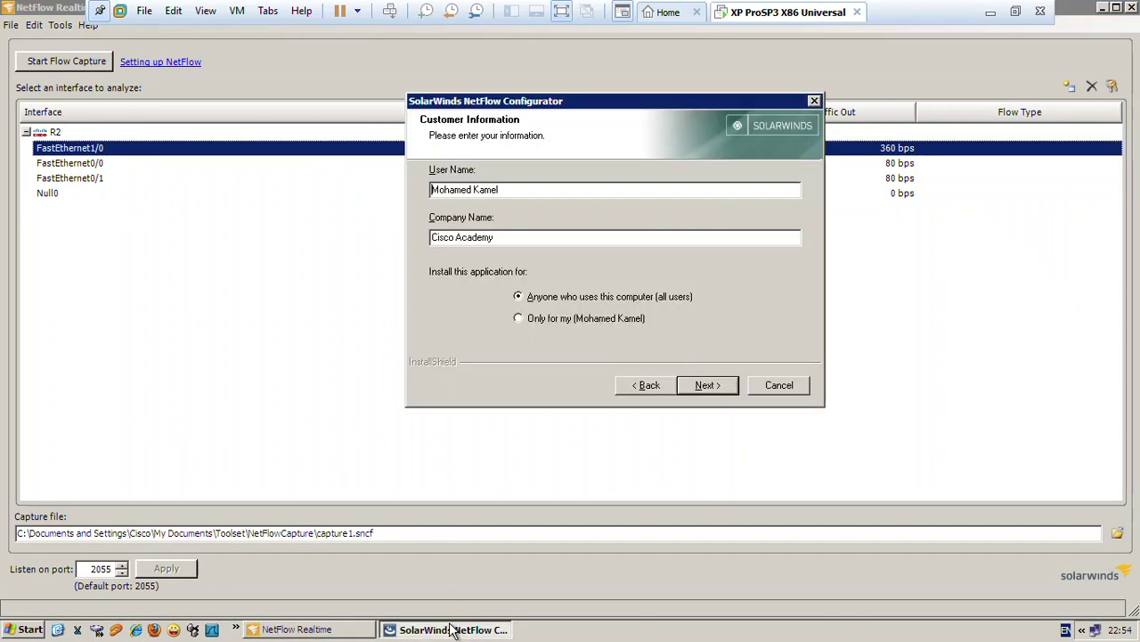
left_click(706, 385)
left_click(659, 456)
left_click(659, 456)
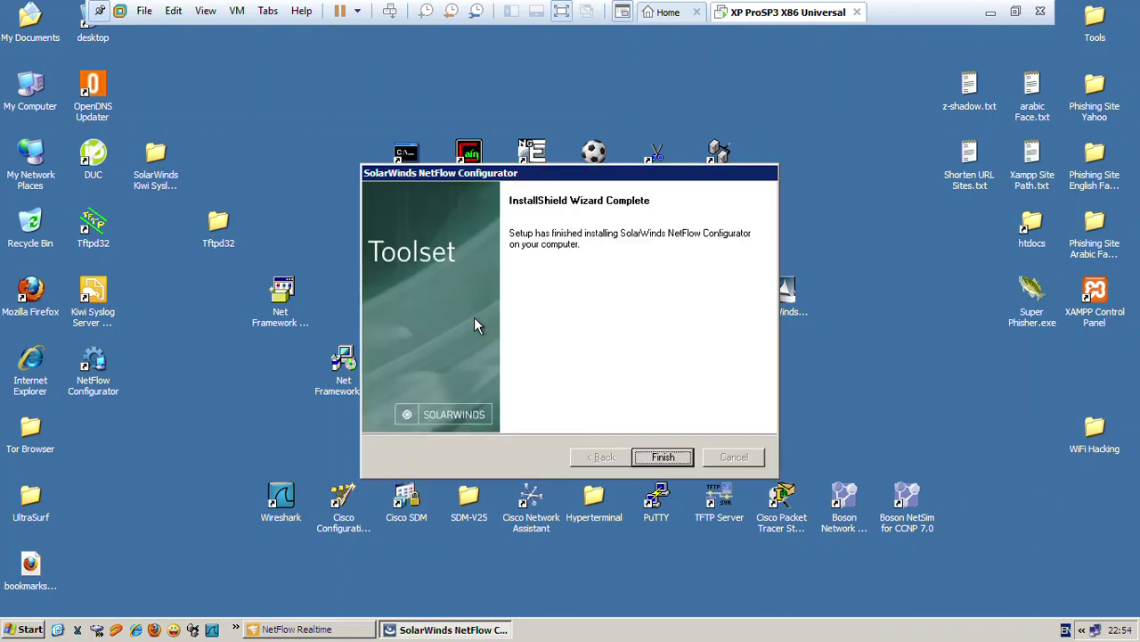
left_click(663, 457)
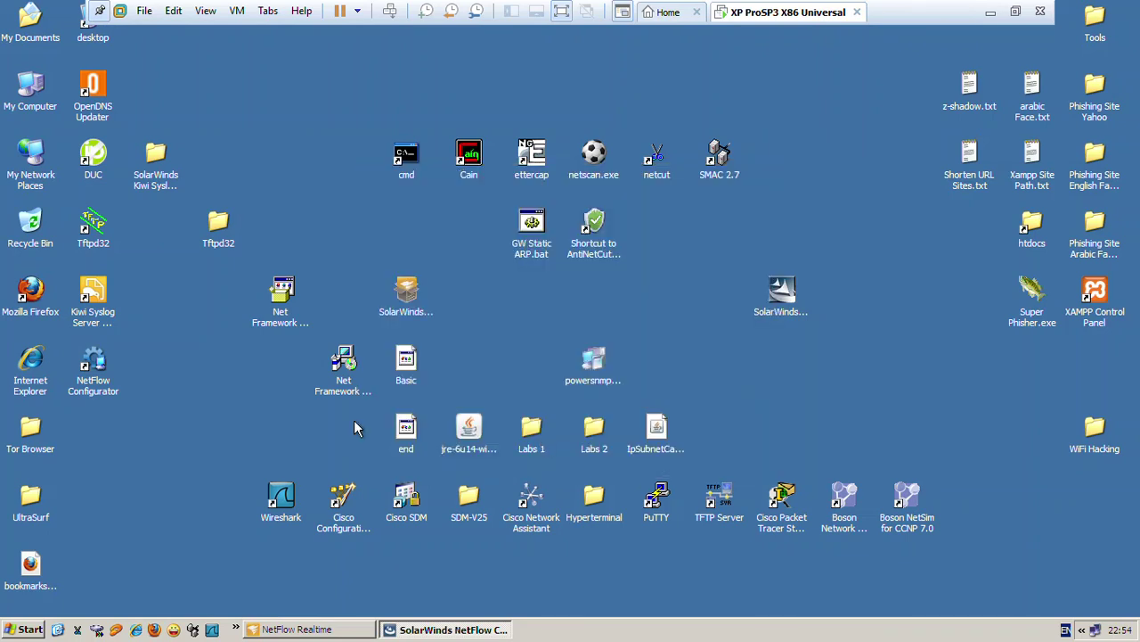
- Launch NetFlow Configurator and connect to 192.168.8.1 with the write-access community string
double_click(108, 374)
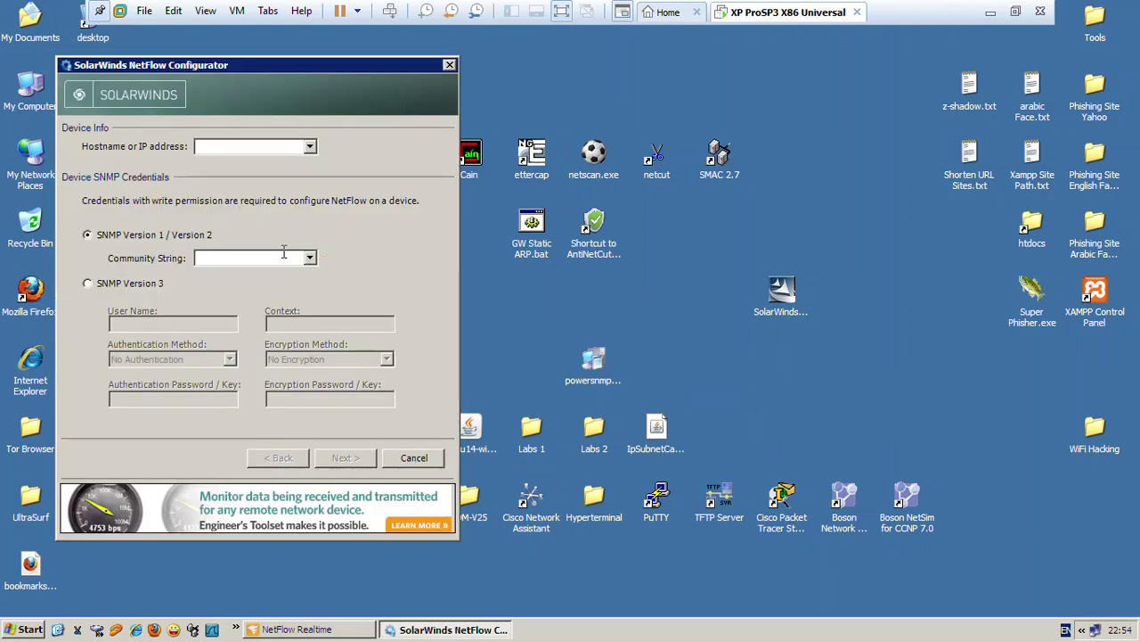
left_click(310, 147)
left_click(278, 150)
type("192.168.8.1")
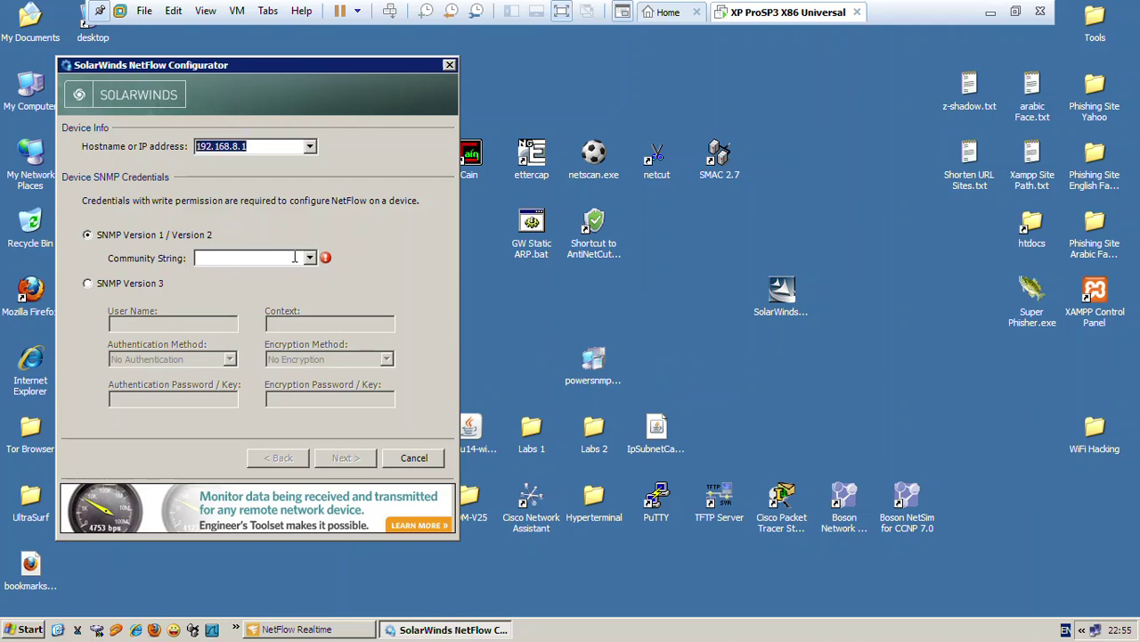
left_click(310, 258)
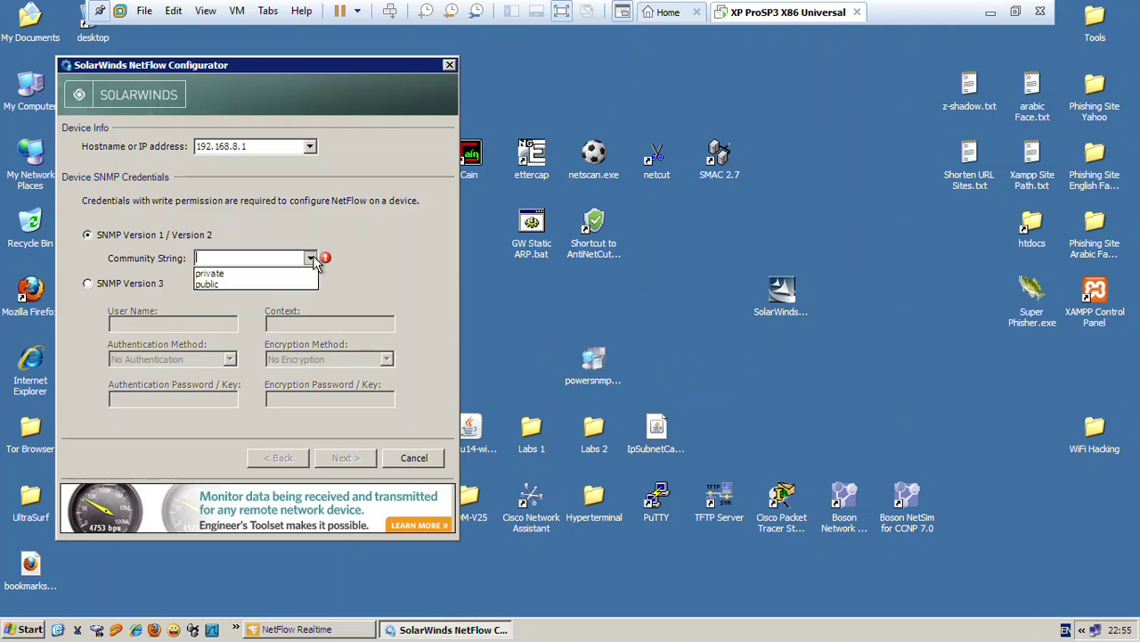
left_click(216, 273)
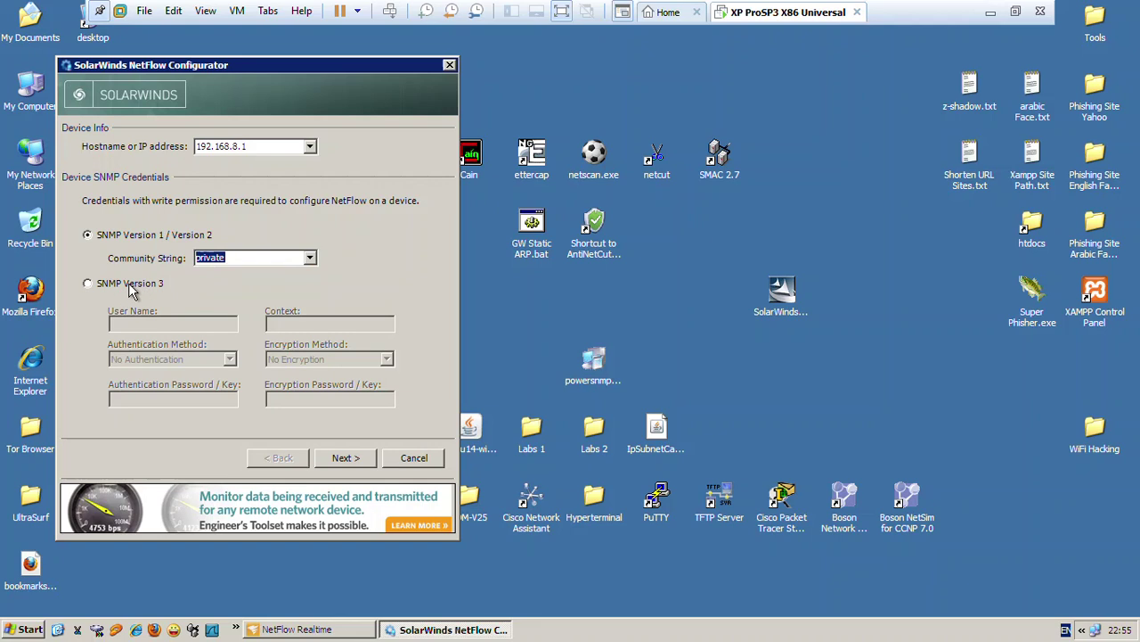
left_click(345, 462)
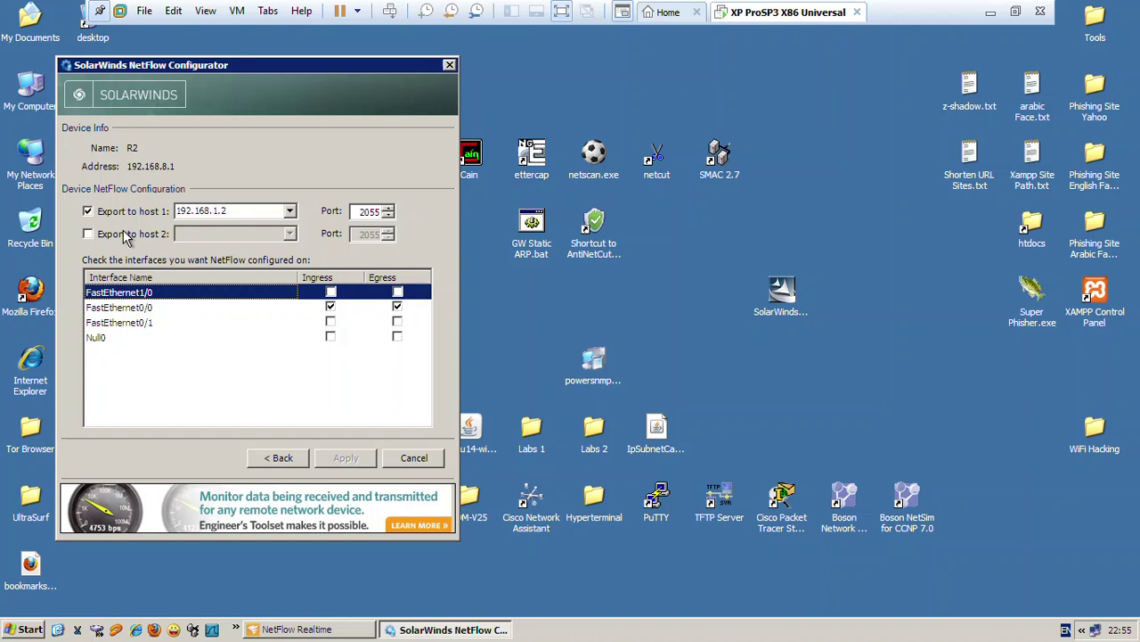
- Enable ingress and egress on FastEthernet0/1 and FastEthernet1/0, apply to R2, then configure another device
left_click(330, 324)
left_click(331, 323)
left_click(396, 321)
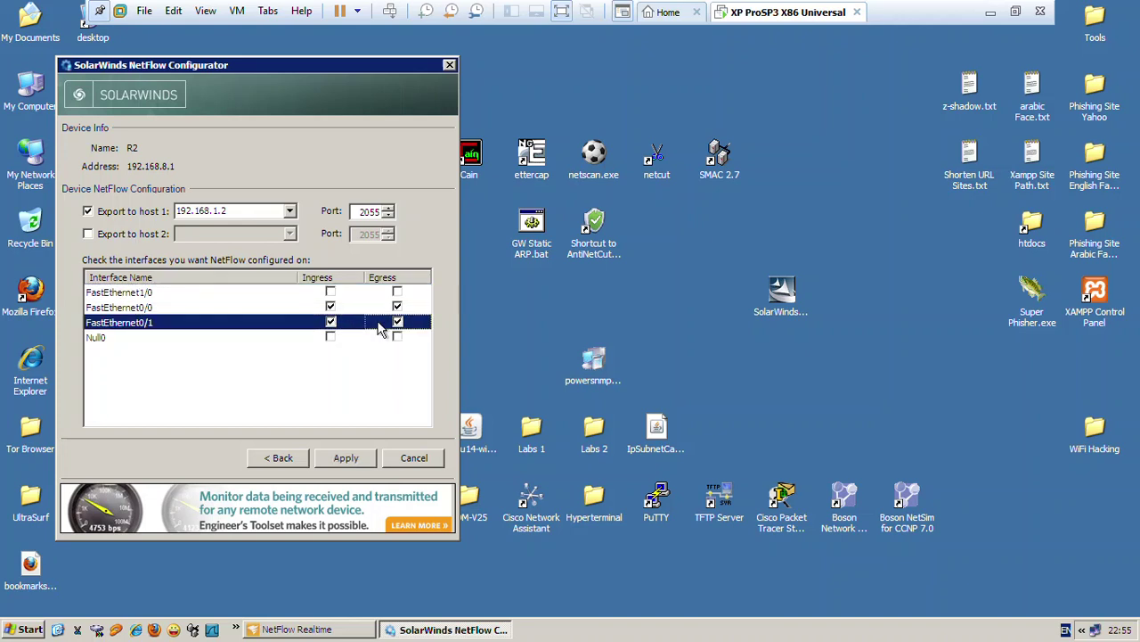
left_click(331, 292)
left_click(397, 292)
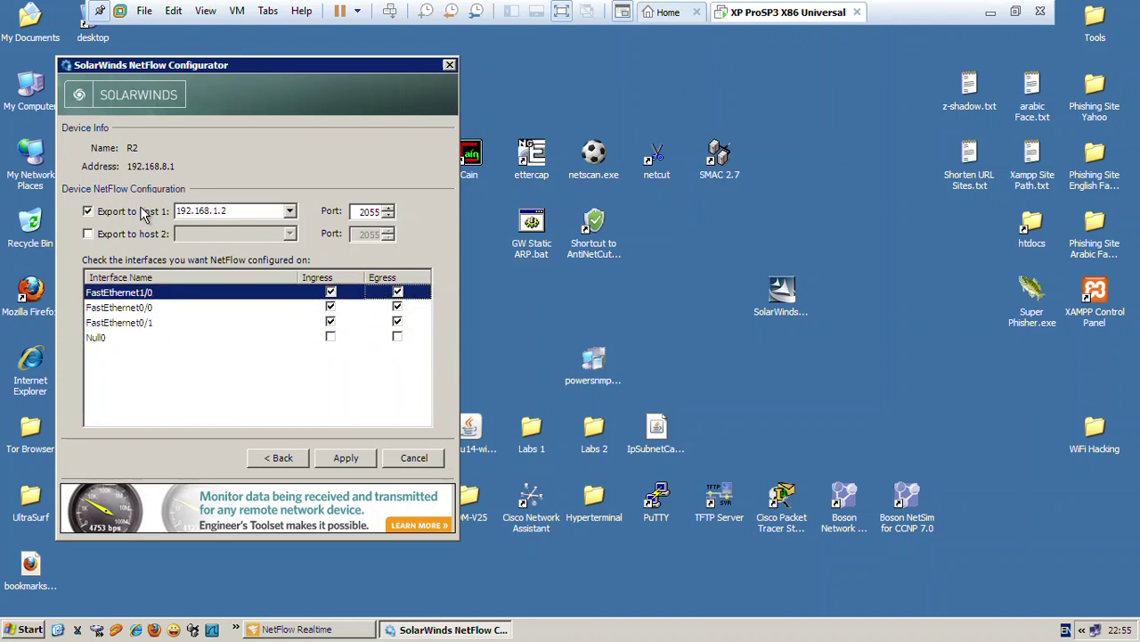
left_click(345, 461)
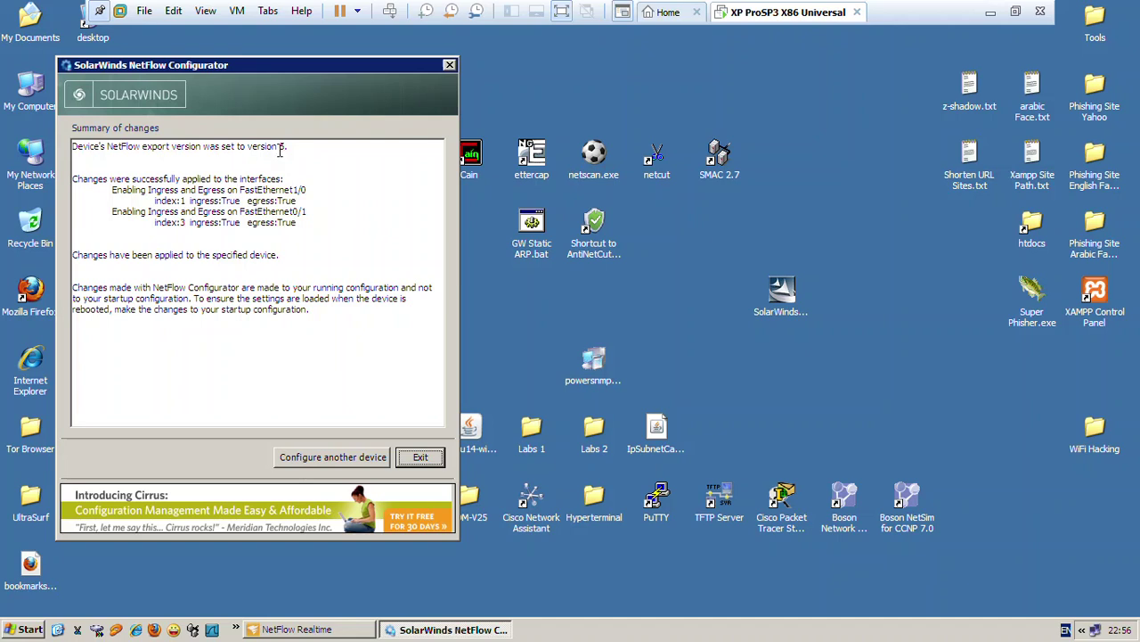
left_click(359, 458)
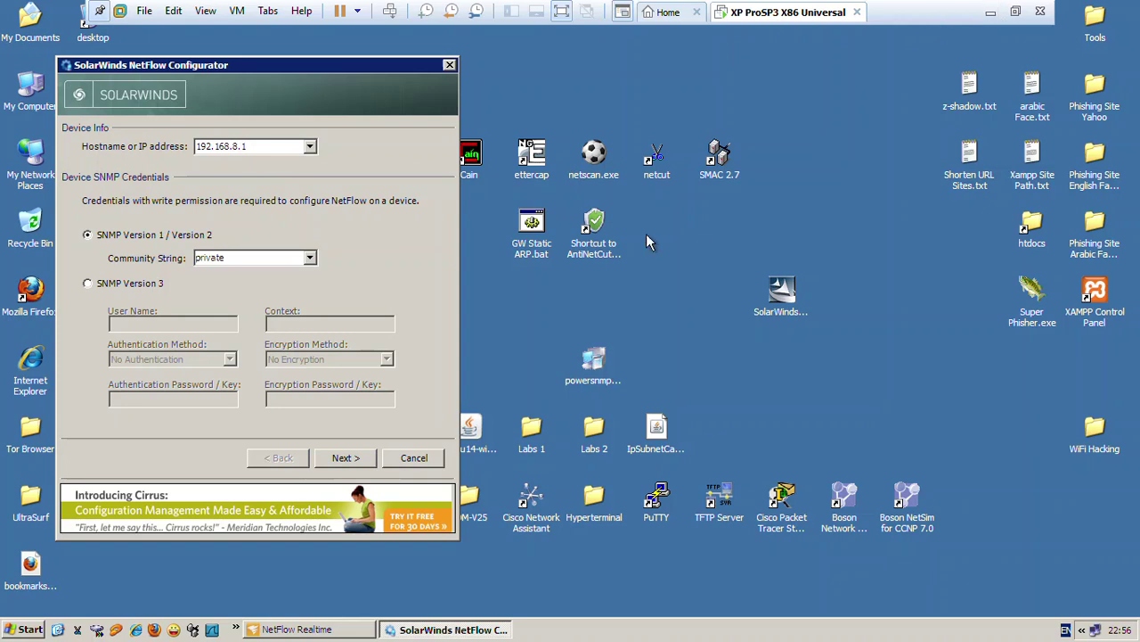
- Start capturing NetFlow data from R2 in the Real-time NetFlow Analyzer and maximize its window
left_click(319, 629)
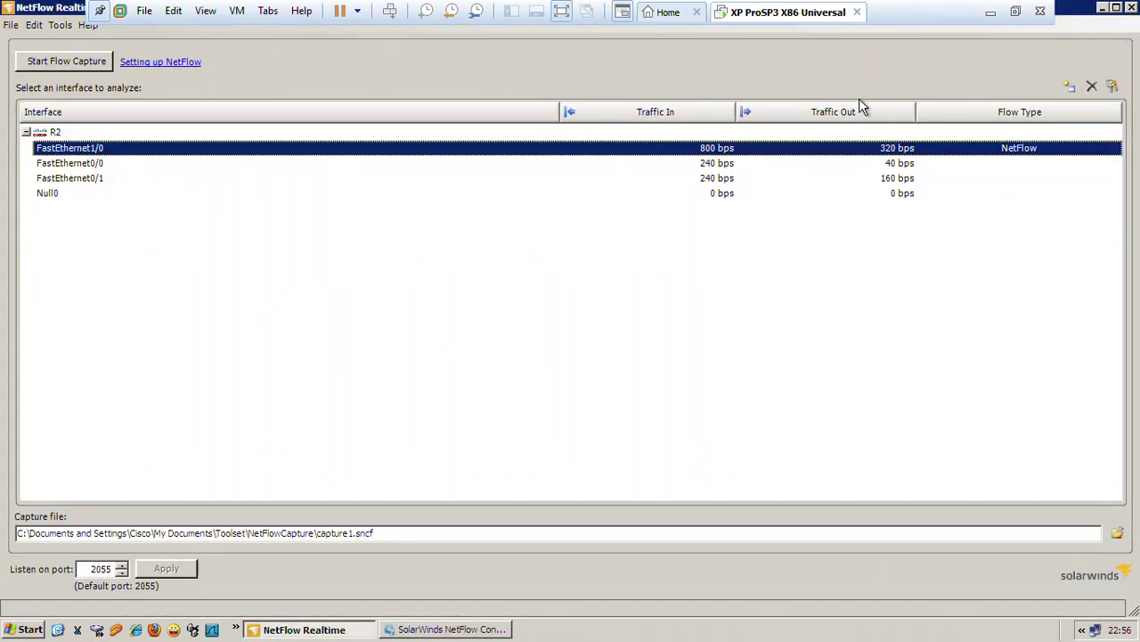
left_click(12, 25)
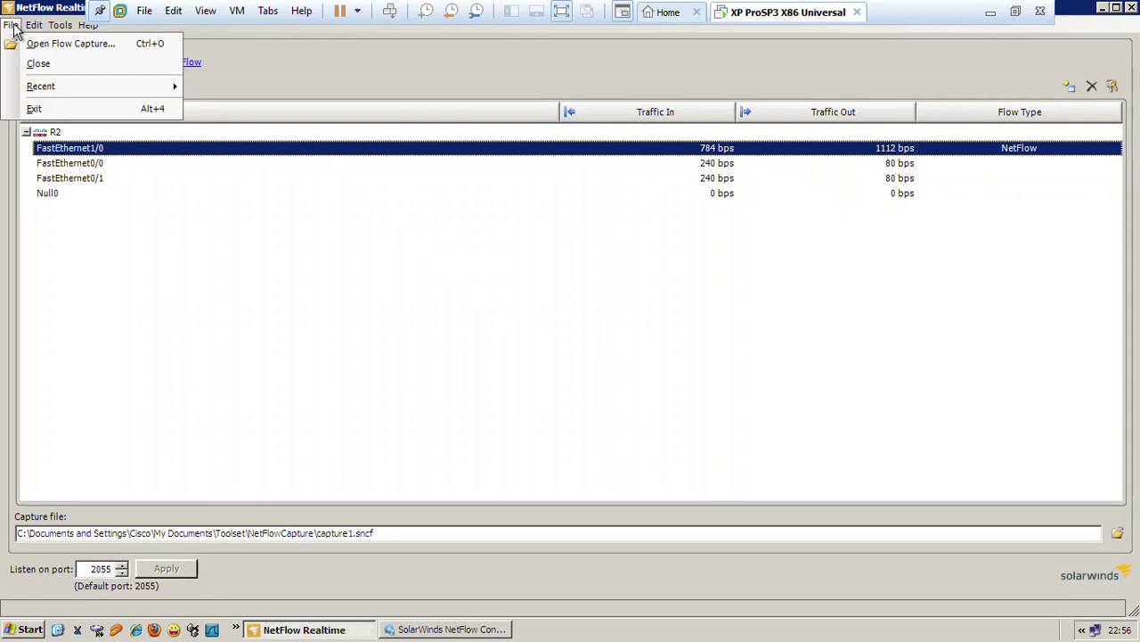
left_click(356, 70)
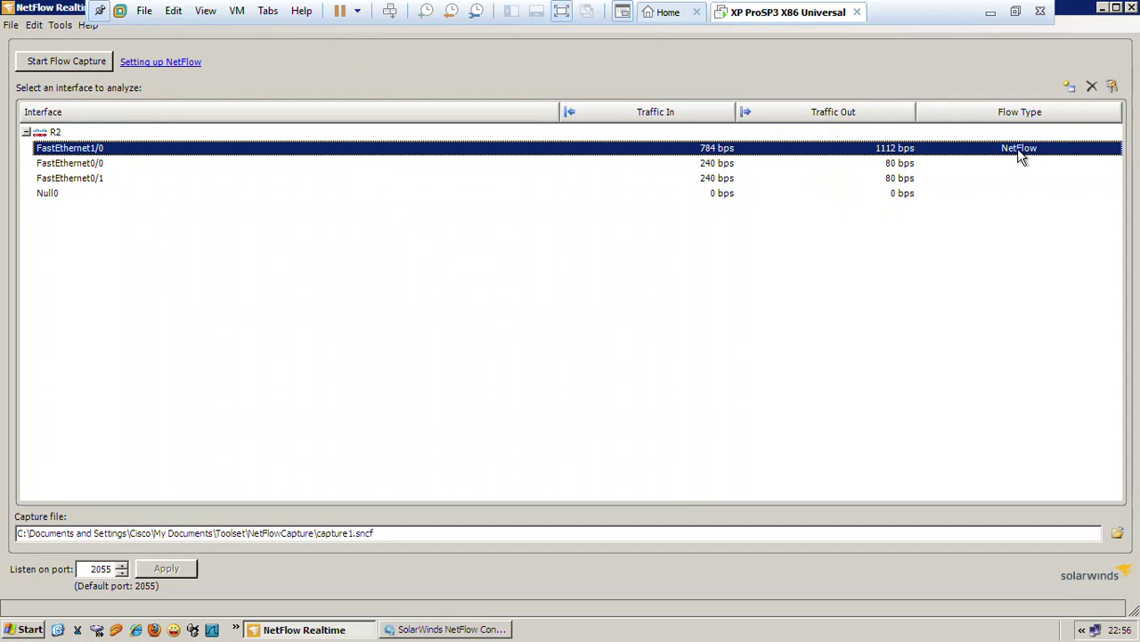
left_click(58, 64)
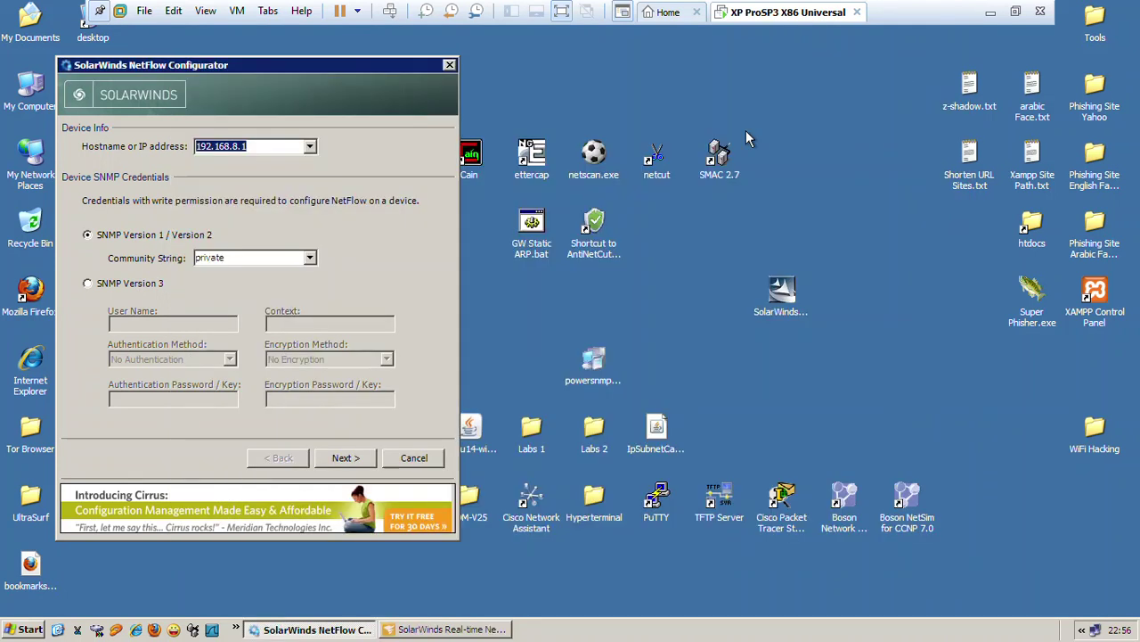
left_click(929, 70)
left_click(466, 630)
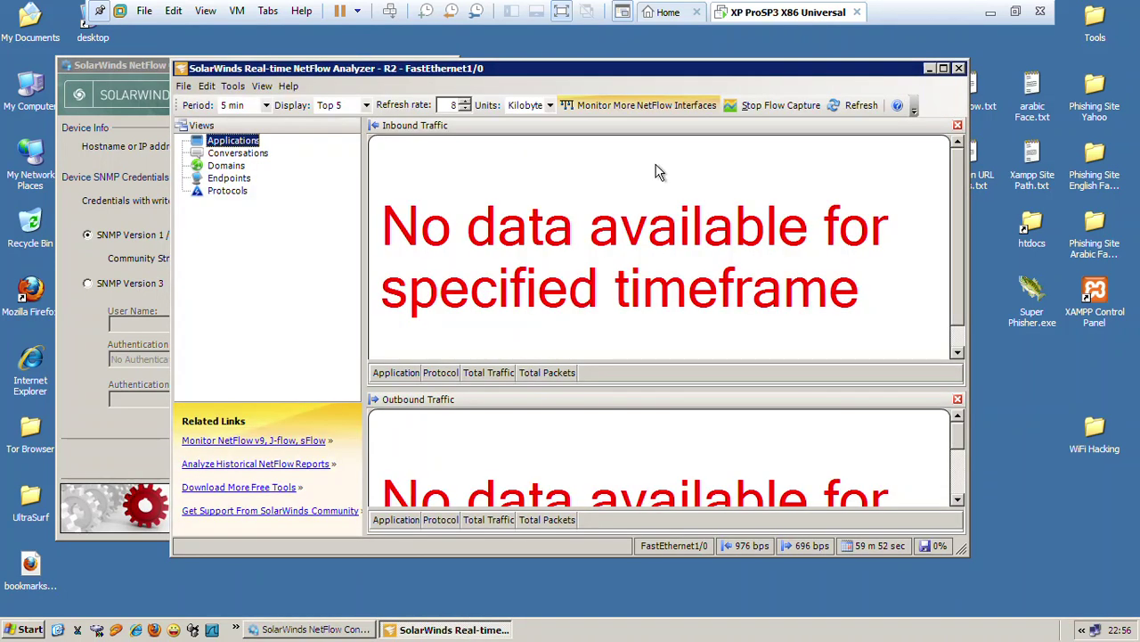
left_click(943, 68)
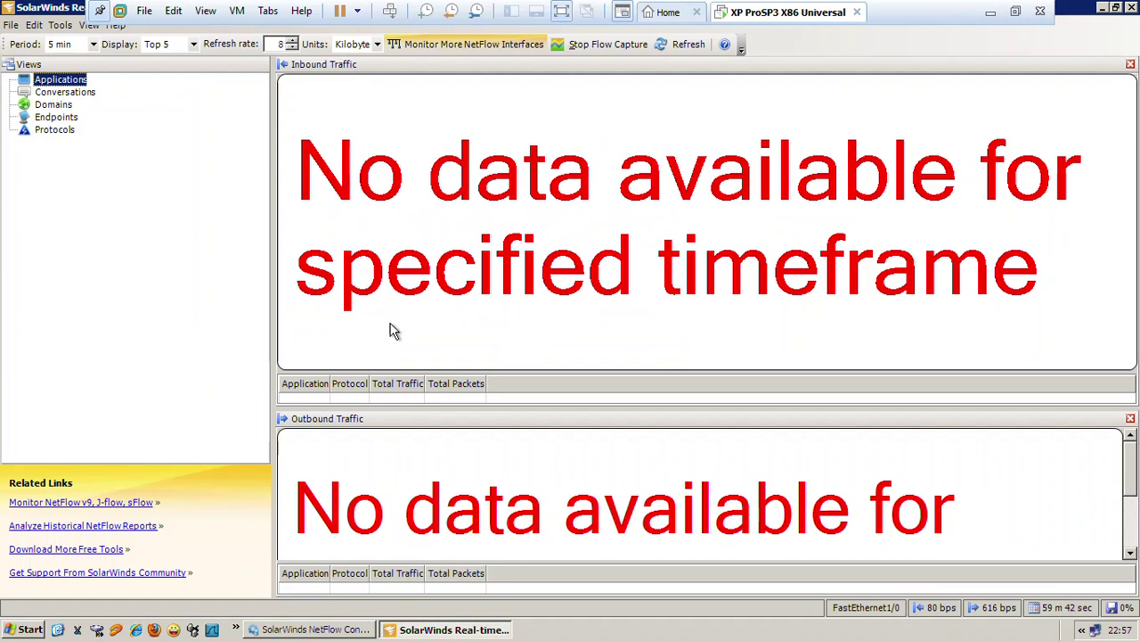
- Open a console session to Client1 from the GNS3 lab topology
left_click(991, 12)
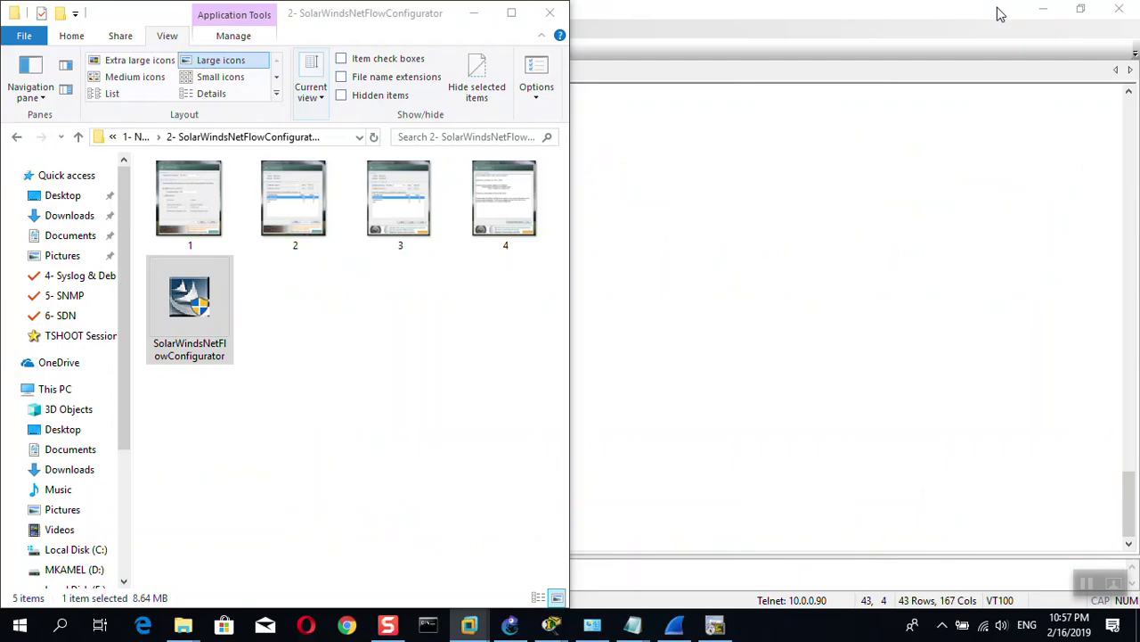
left_click(510, 626)
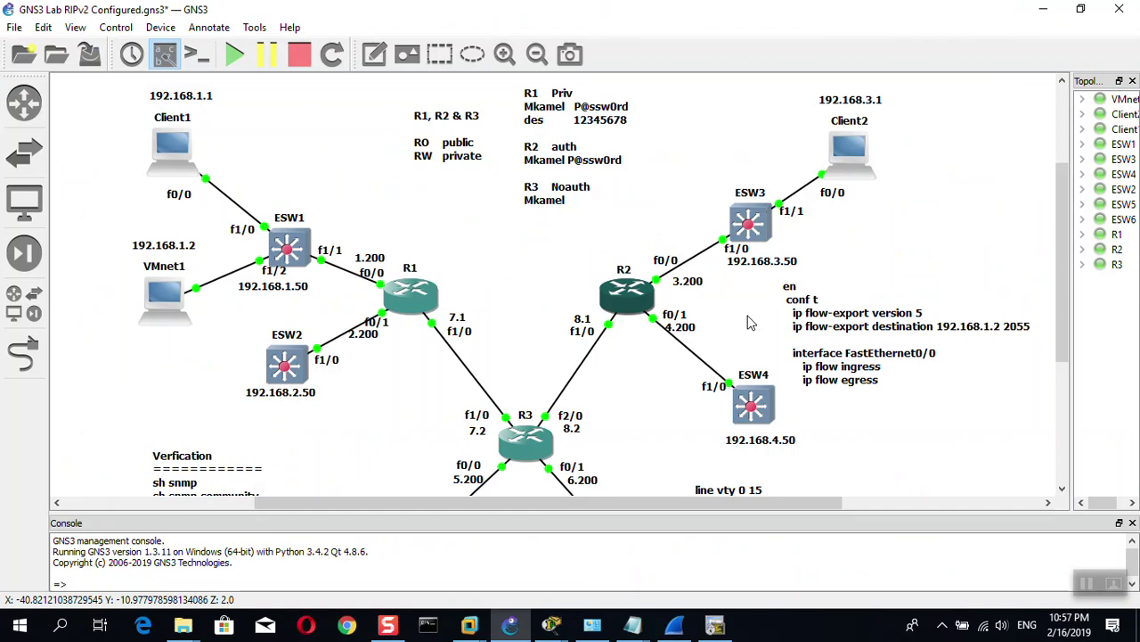
scroll(753, 347, "down", 2)
scroll(753, 347, "down", 1)
scroll(636, 337, "up", 1)
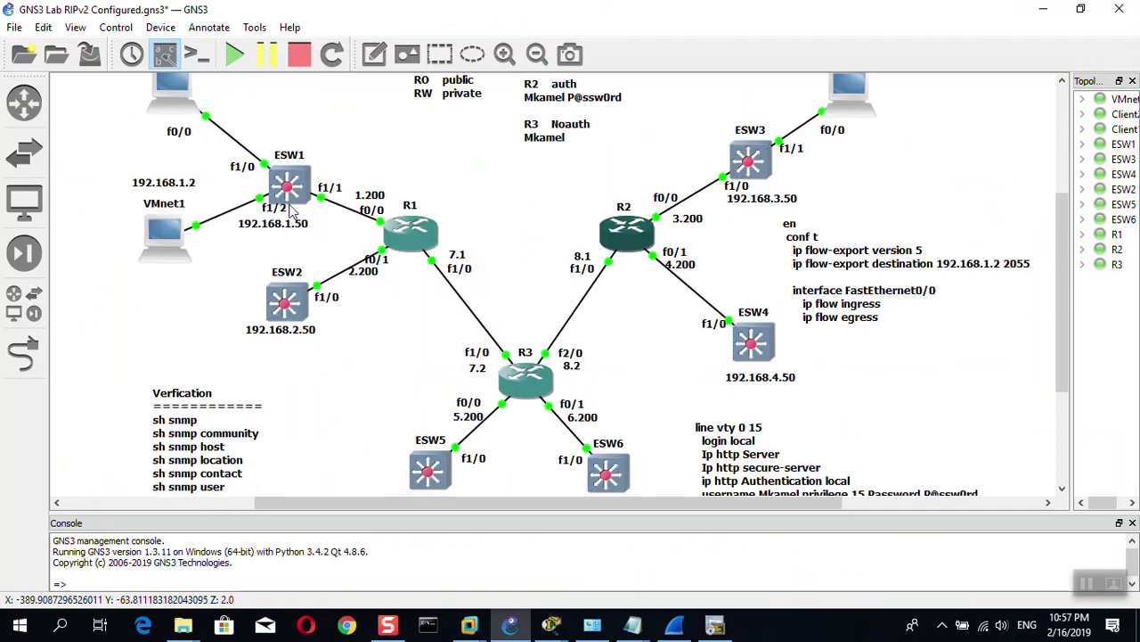
scroll(256, 207, "up", 3)
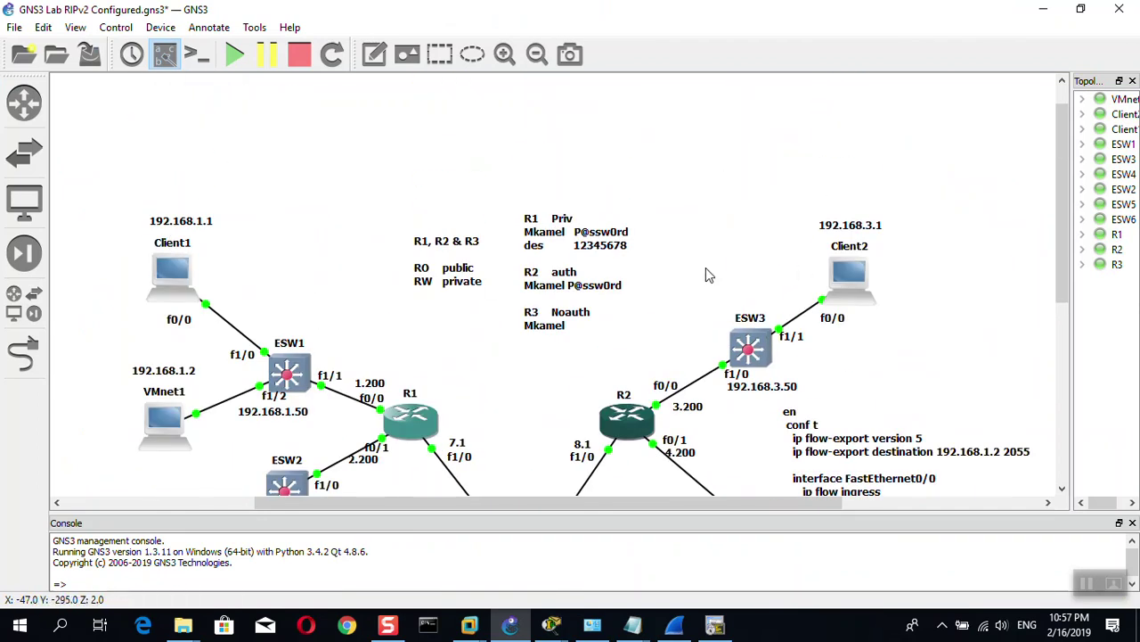
scroll(647, 382, "down", 2)
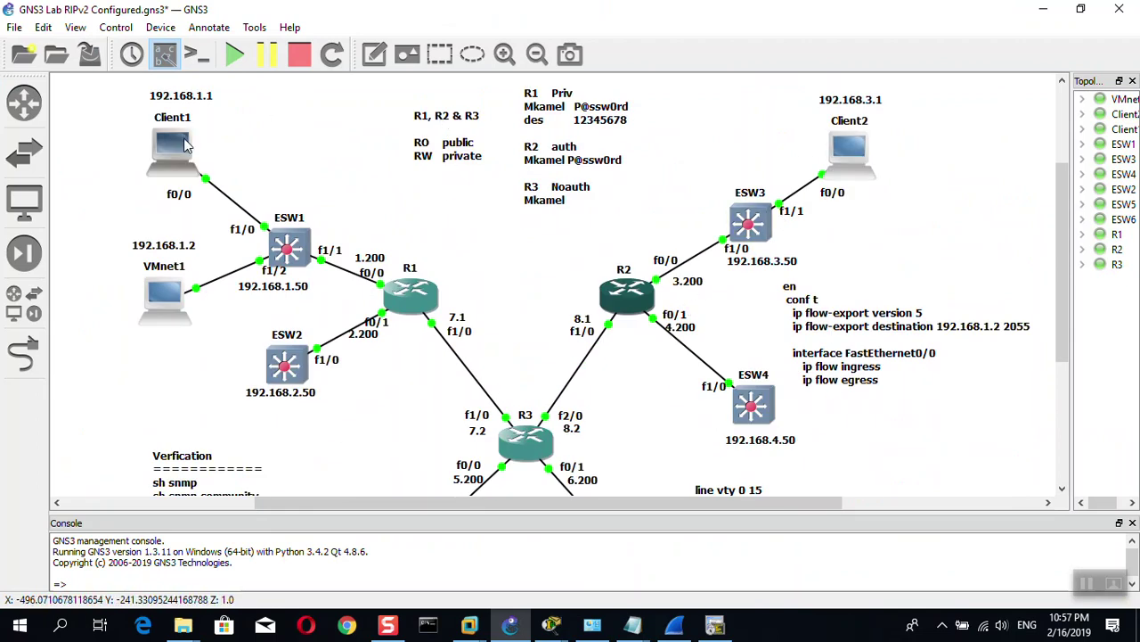
double_click(184, 145)
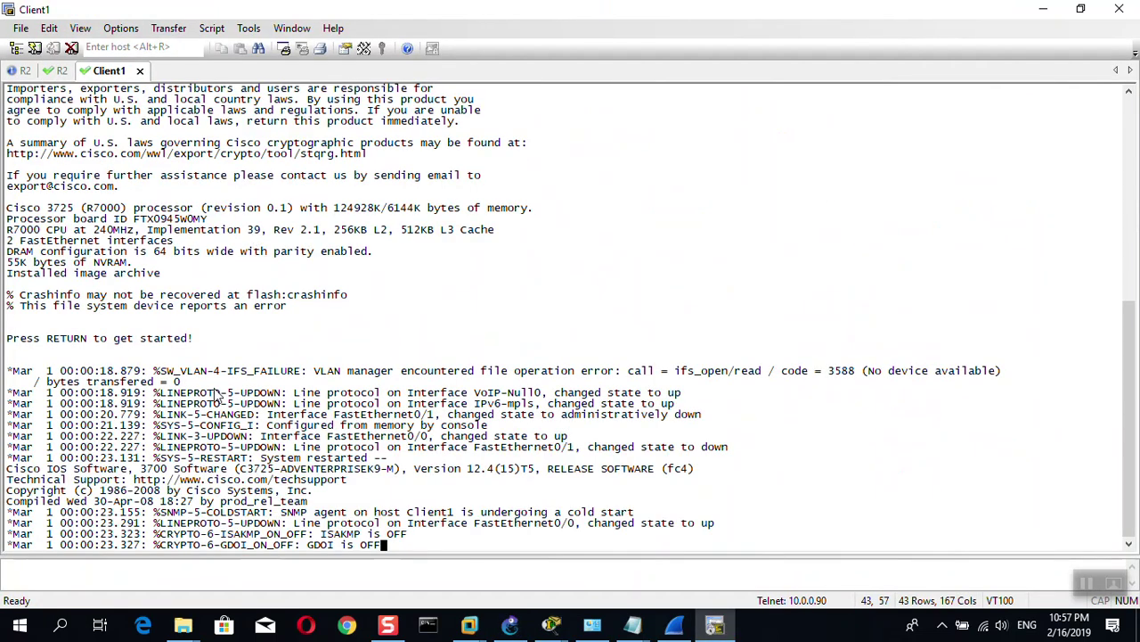
key("Return")
key("Return")
key("Return")
key("Return")
key("Return")
type("]")
key("Return")
key("Return")
key("Return")
key("Return")
key("Return")
- Ping 192.168.3.1 three times from Client1
type("ping ")
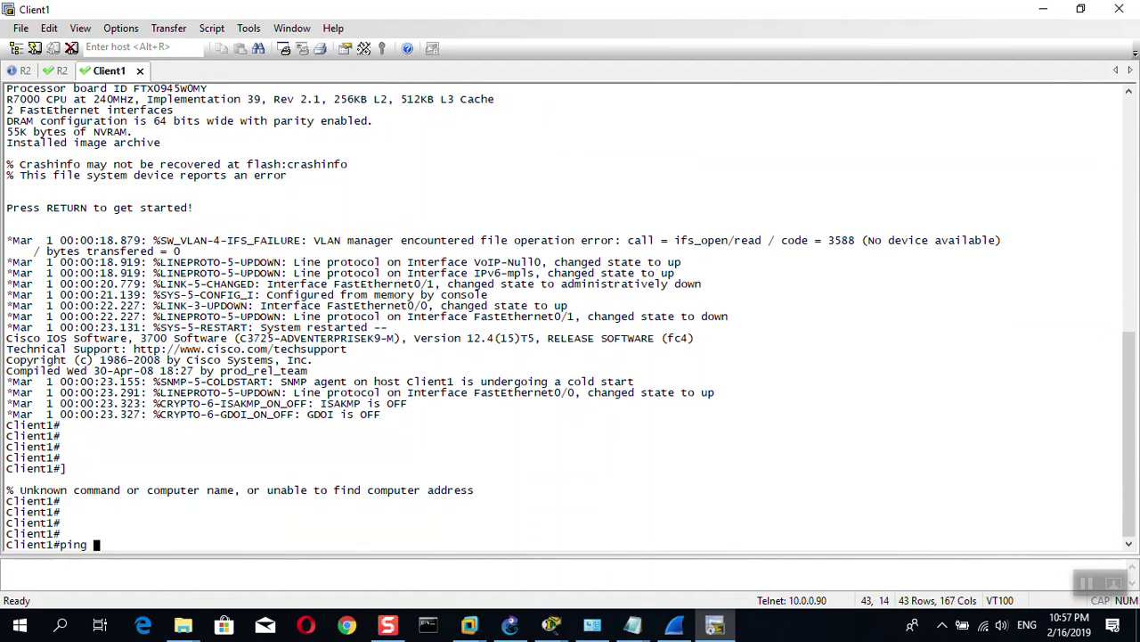
type("192.168.3.1")
key("Return")
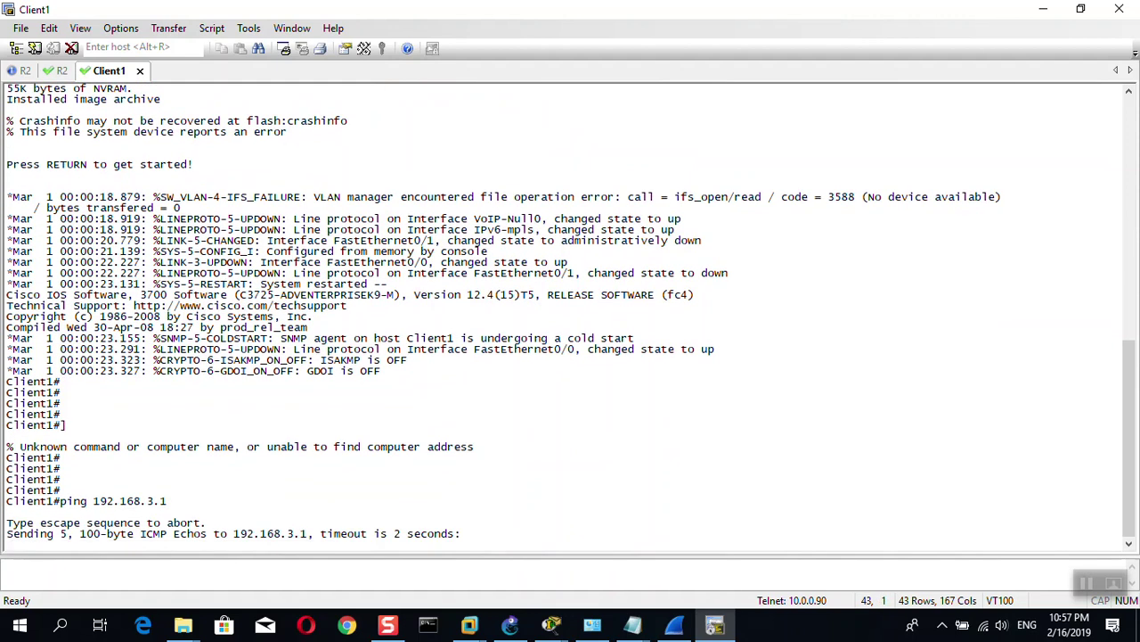
key("Up")
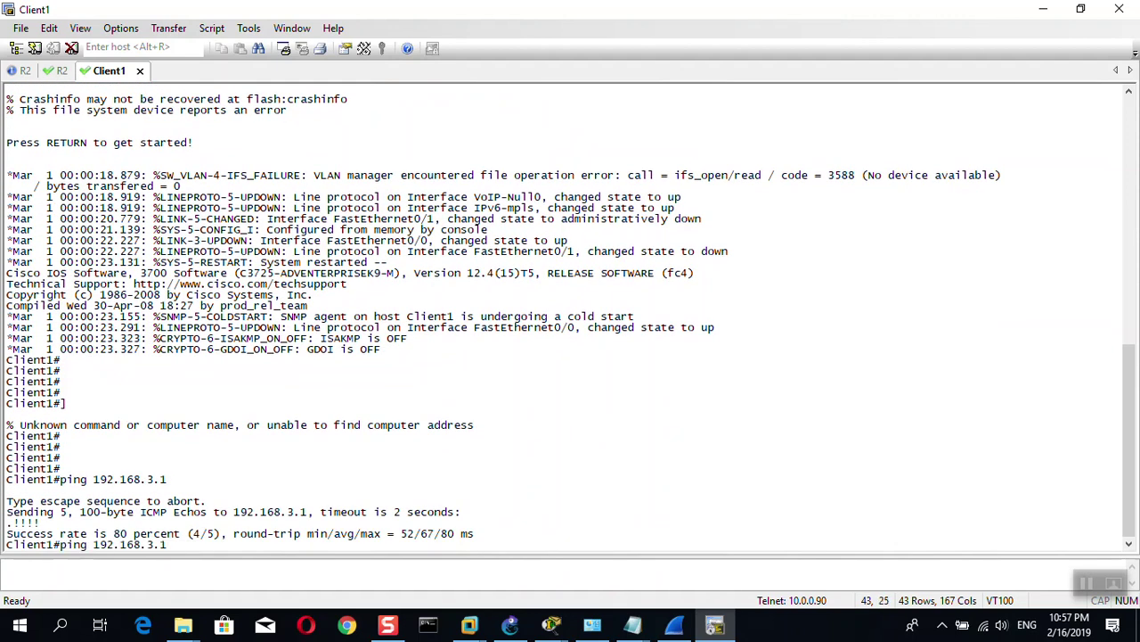
key("Return")
key("Up")
key("Return")
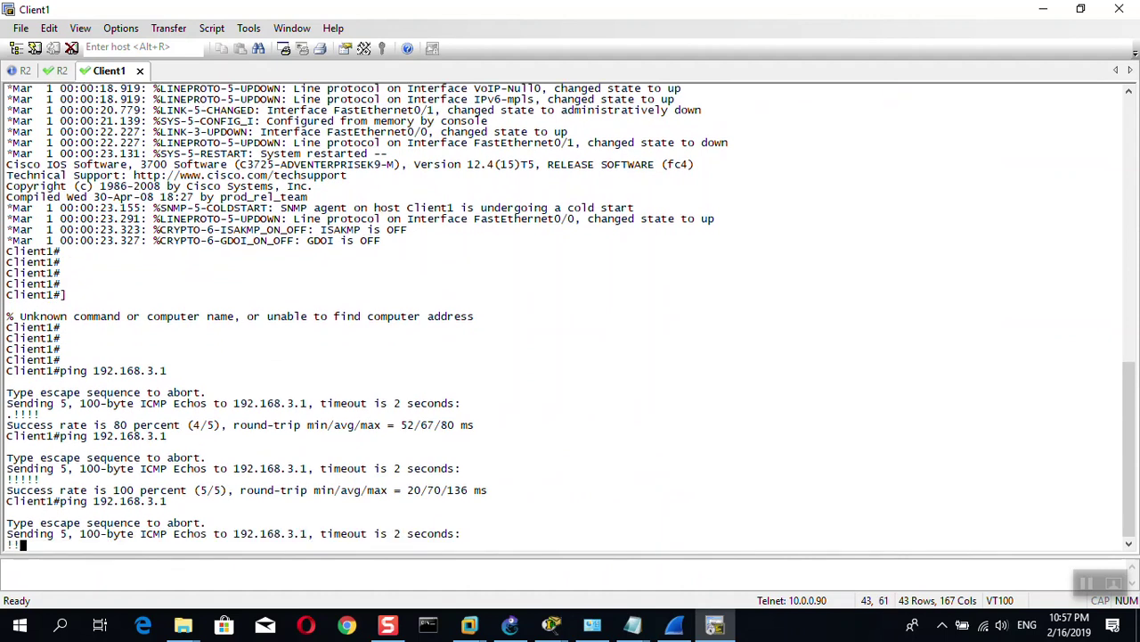
- Attempt a telnet to 192.168.3.1 from Client1, then minimize SecureCRT
type("telnet 192.1")
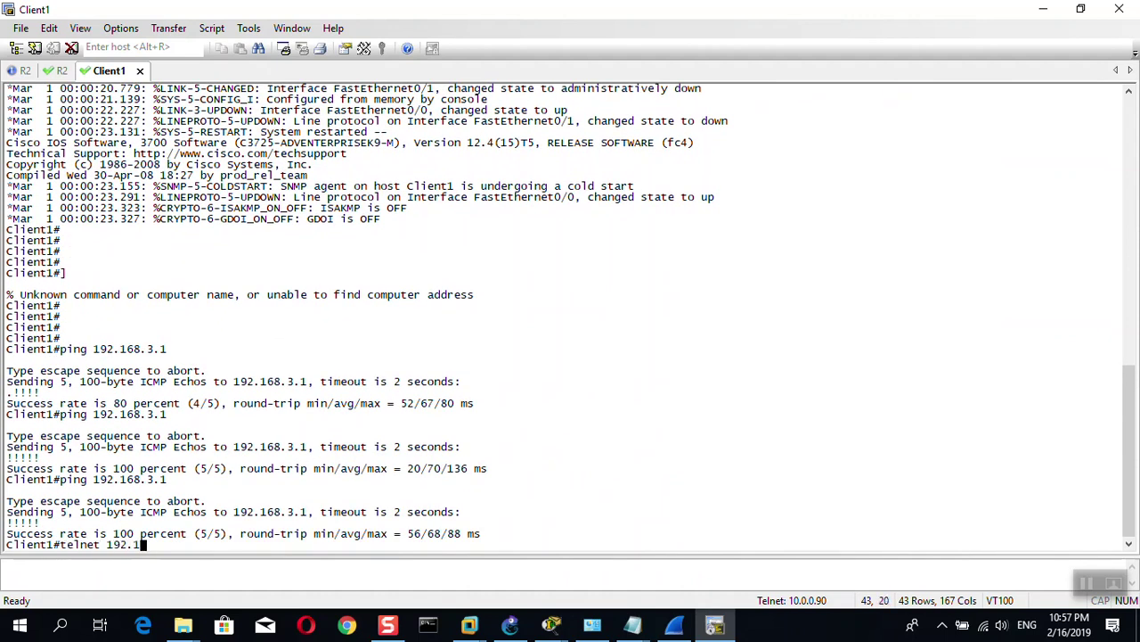
type("68.3.1")
key("Return")
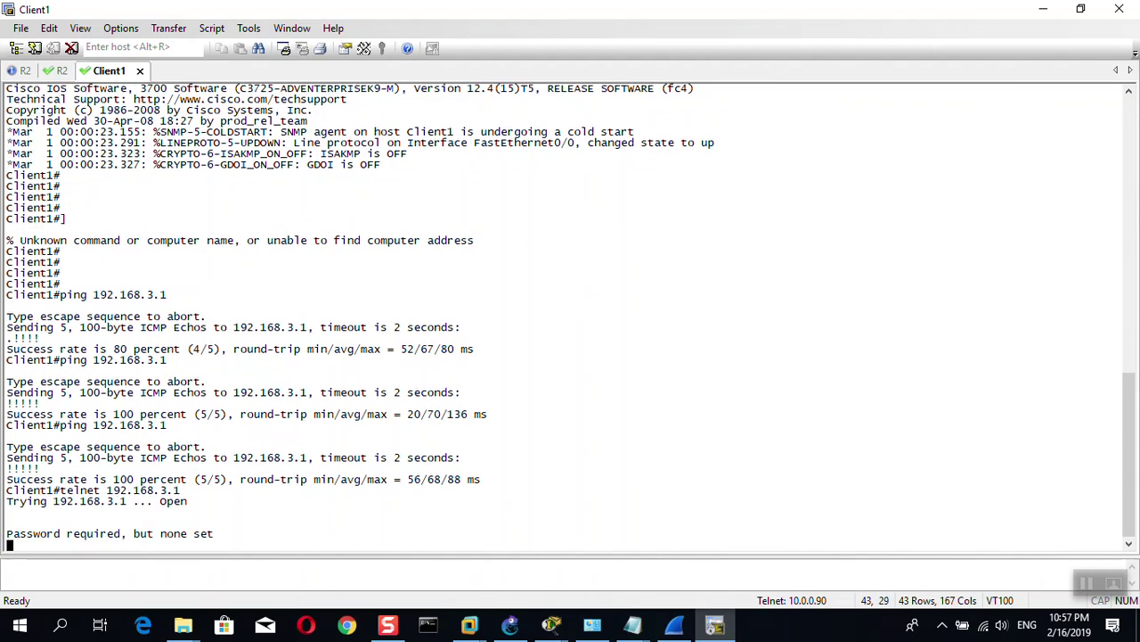
key("Return")
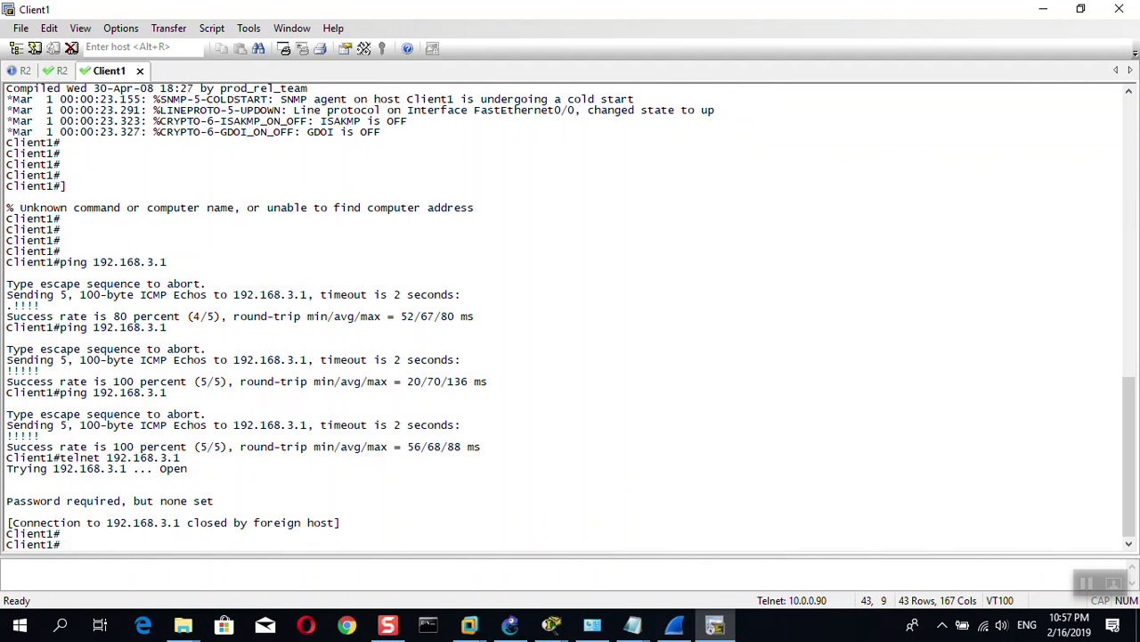
left_click(1043, 11)
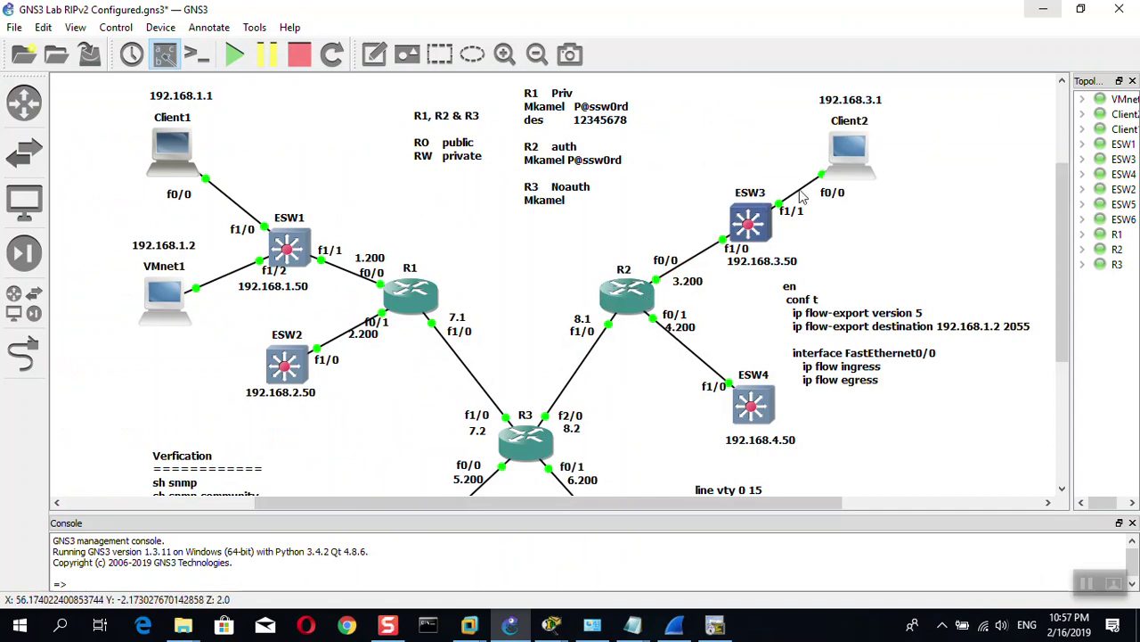
- From Client2, telnet to R2 at 192.168.4.200, log in, and return to the XP VM
double_click(863, 160)
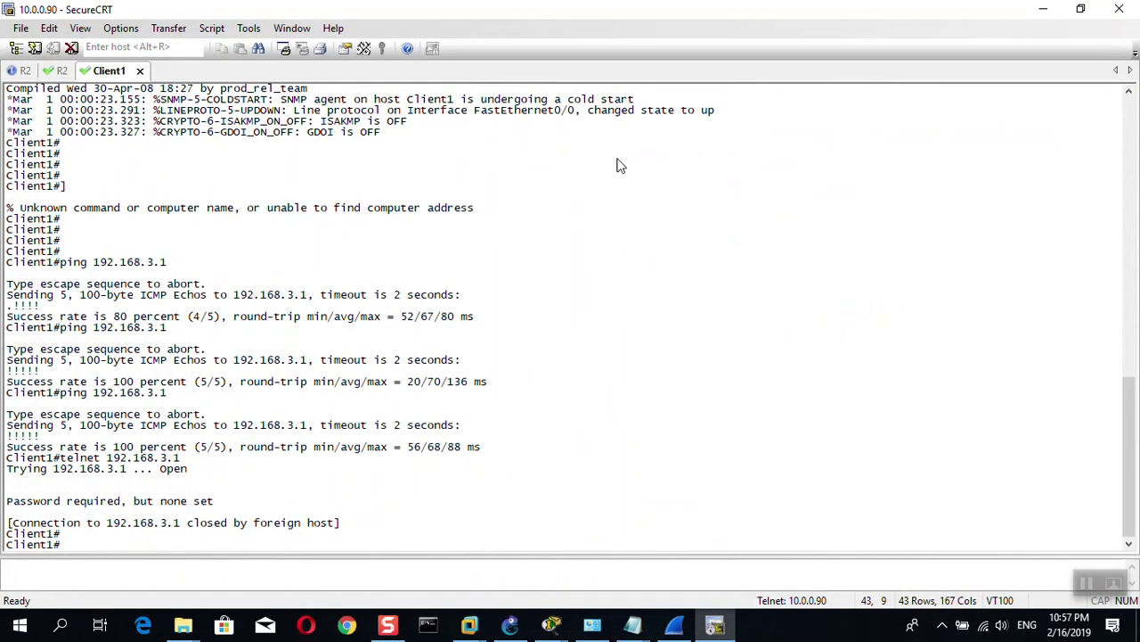
key("Return")
type("telnet 19")
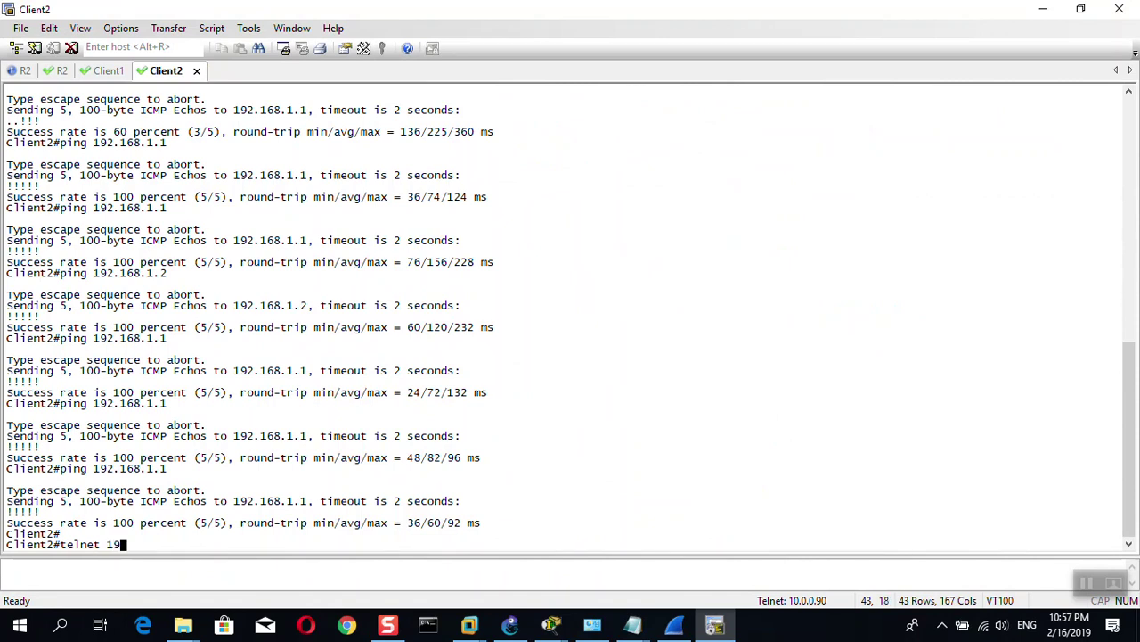
type("2.168.4.200")
key("Return")
type("mkamel")
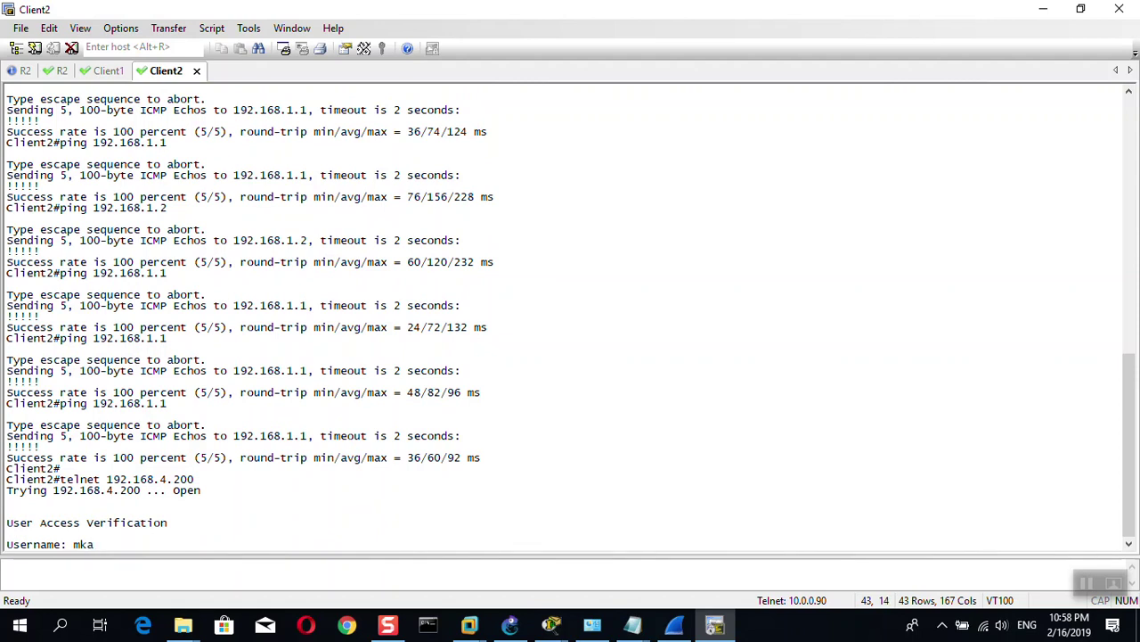
key("Return")
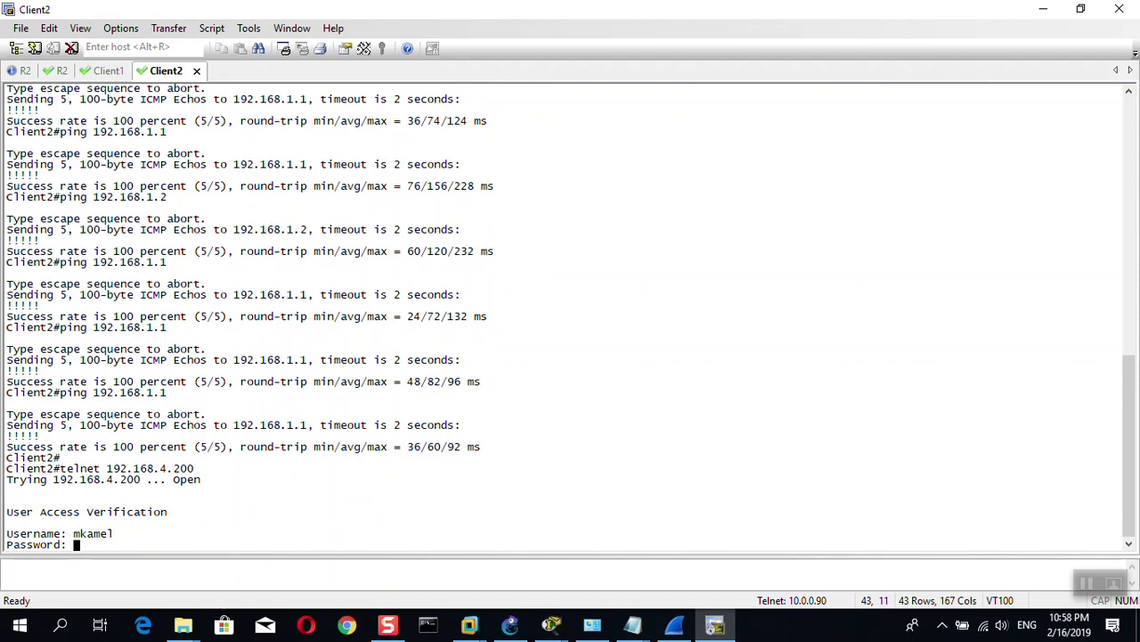
key("Return")
key("Return")
key("Return")
key("Return")
key("Return")
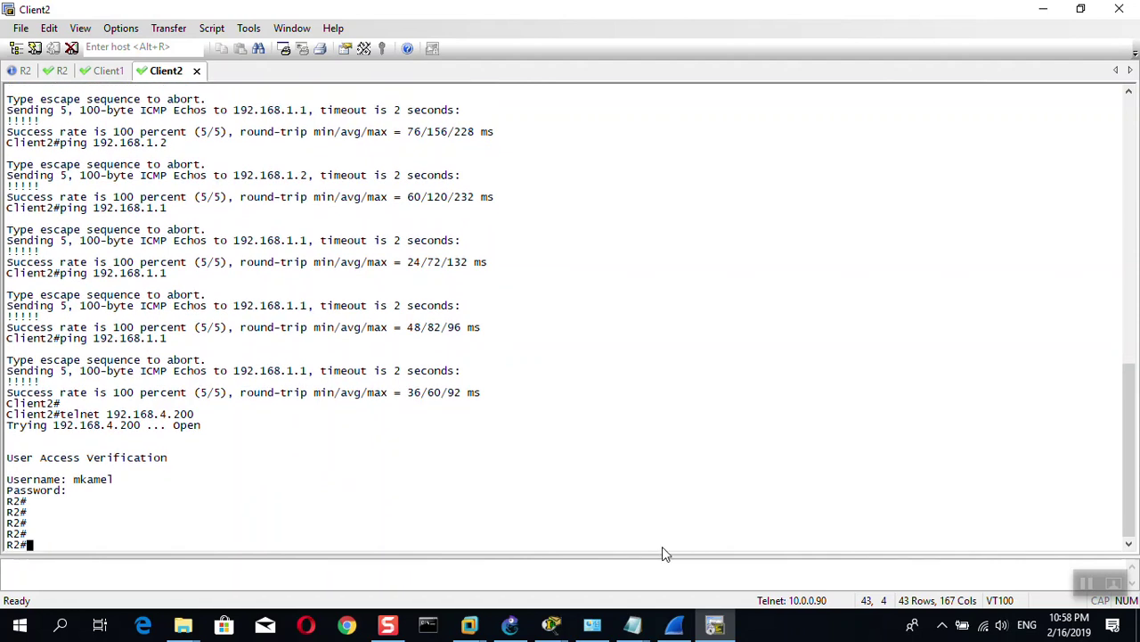
mouse_move(469, 624)
left_click(545, 534)
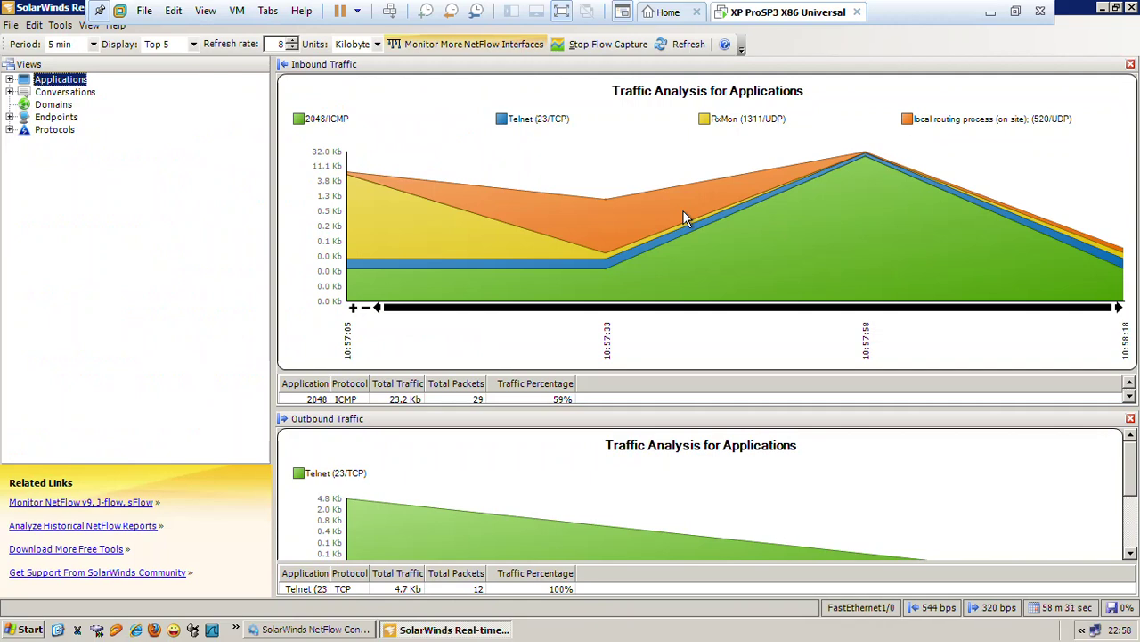
- Minimize the XP virtual machine and bring the GNS3 RIPv2 lab topology back into view
left_click(990, 13)
left_click(510, 625)
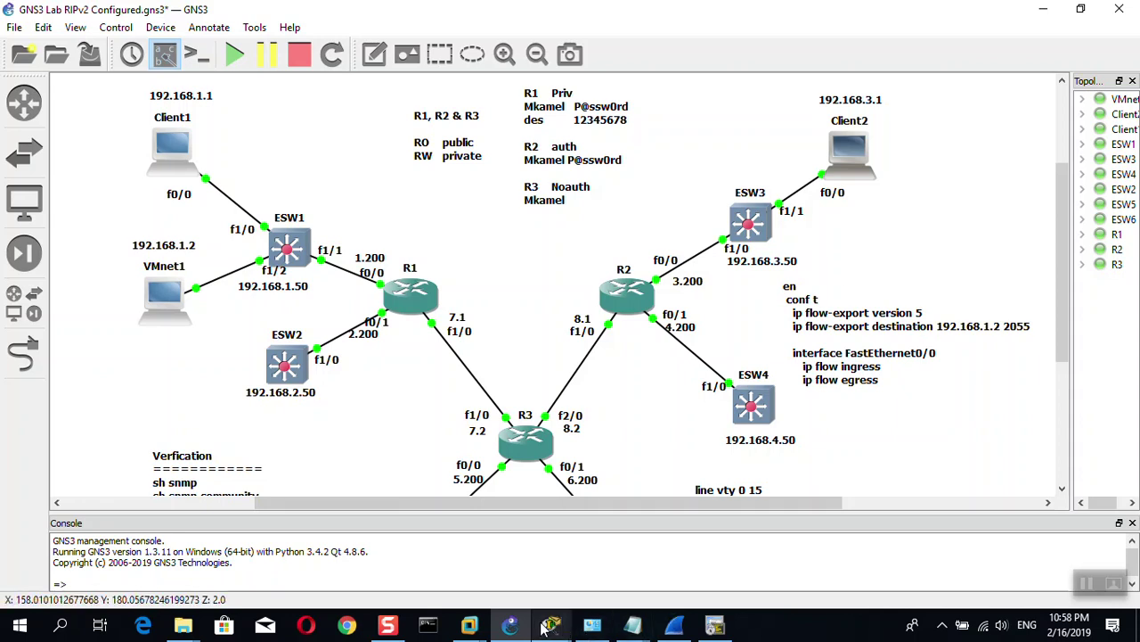
mouse_move(469, 624)
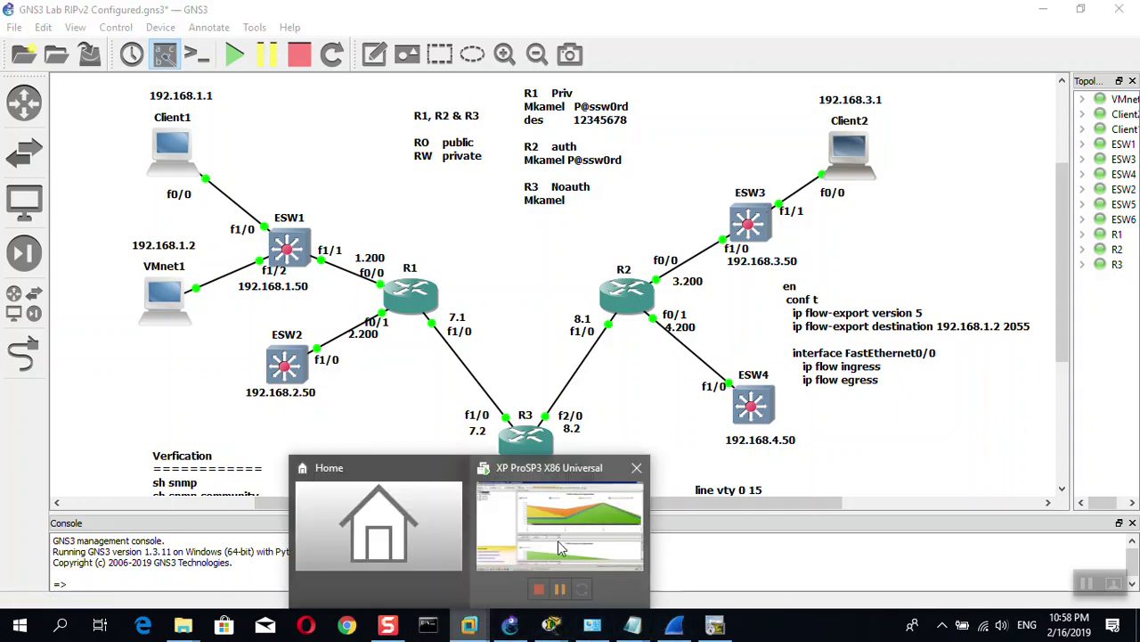